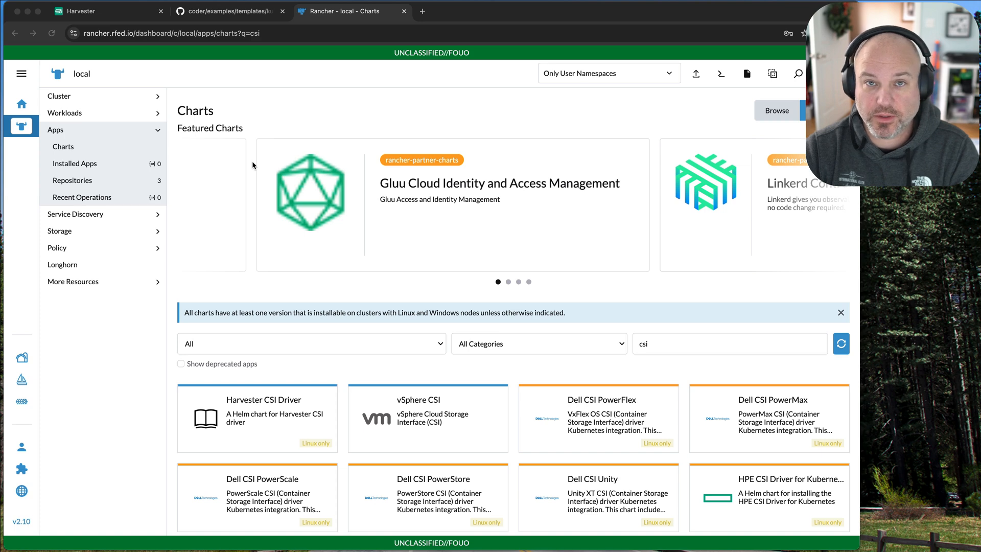
Open the app chart catalog of the local cluster.
click(24, 128)
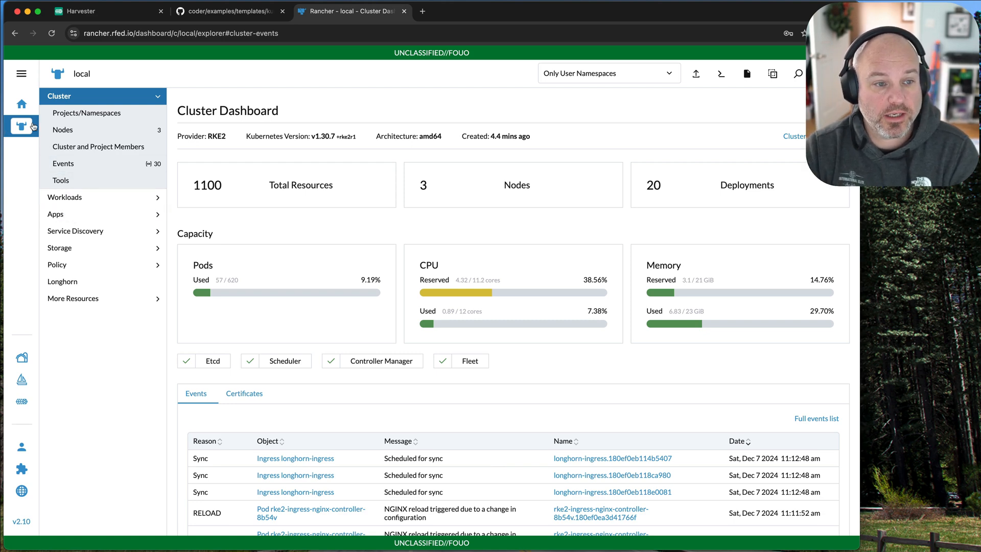
click(61, 214)
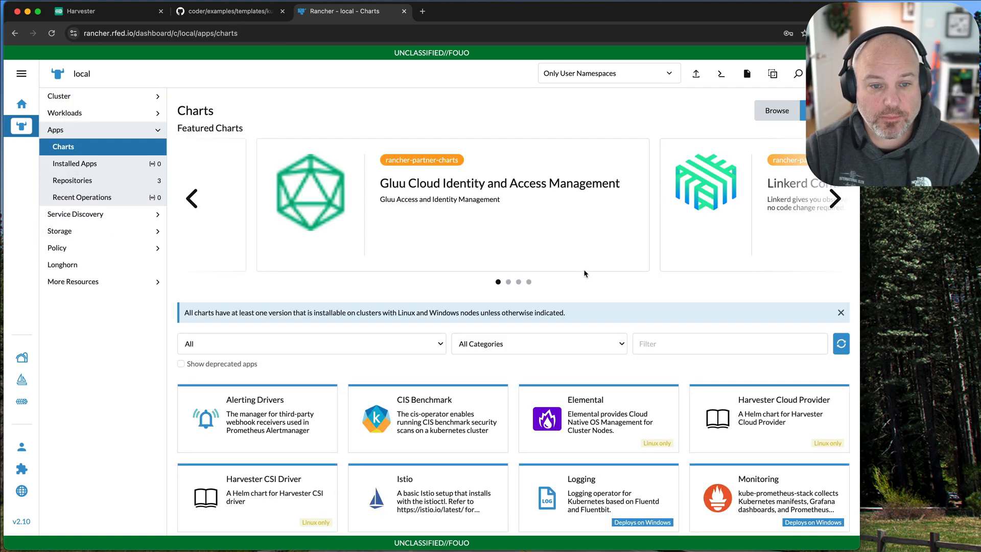
scroll(542, 358, down, 2)
scroll(541, 358, up, 2)
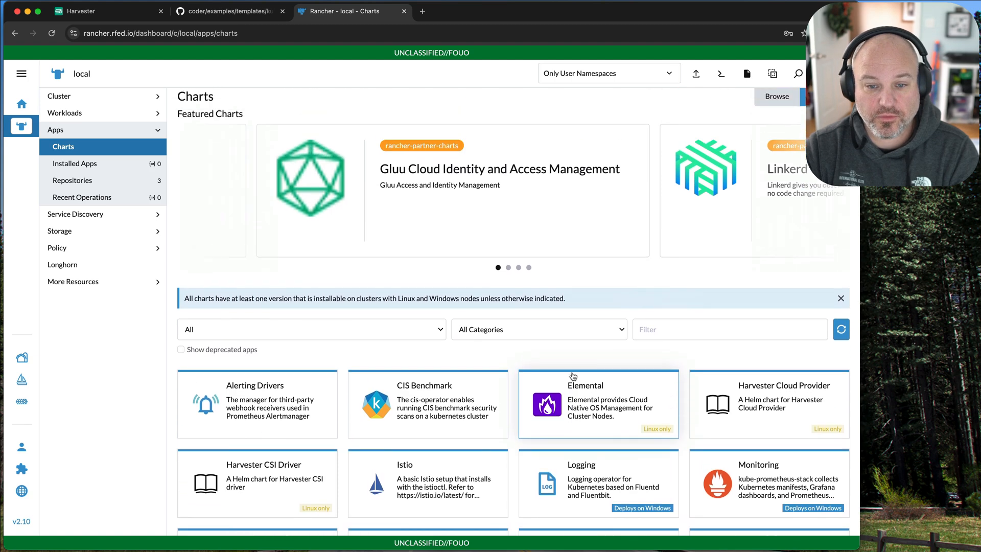
Filter the charts by the Storage category and open the HPE CSI Driver for Kubernetes chart.
click(582, 343)
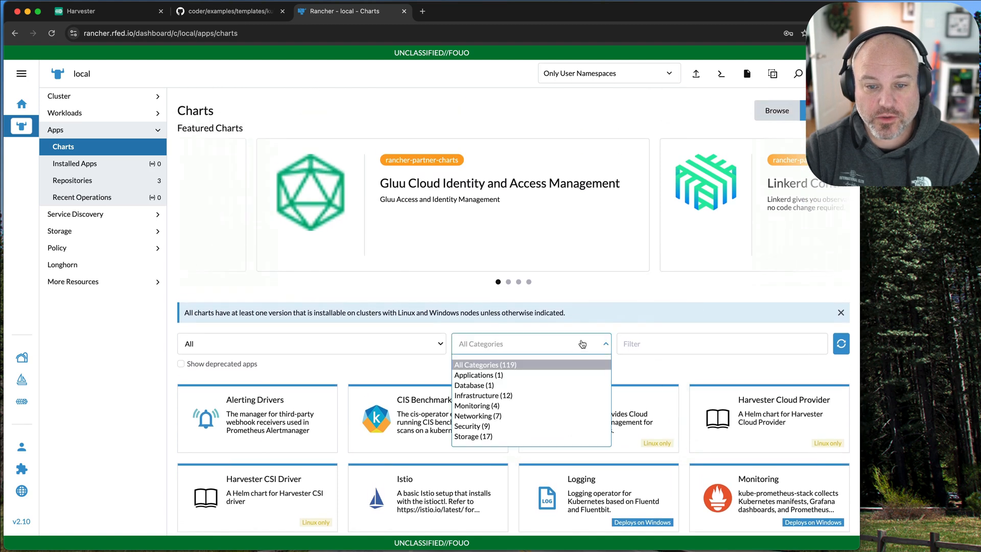
click(559, 437)
scroll(532, 399, down, 5)
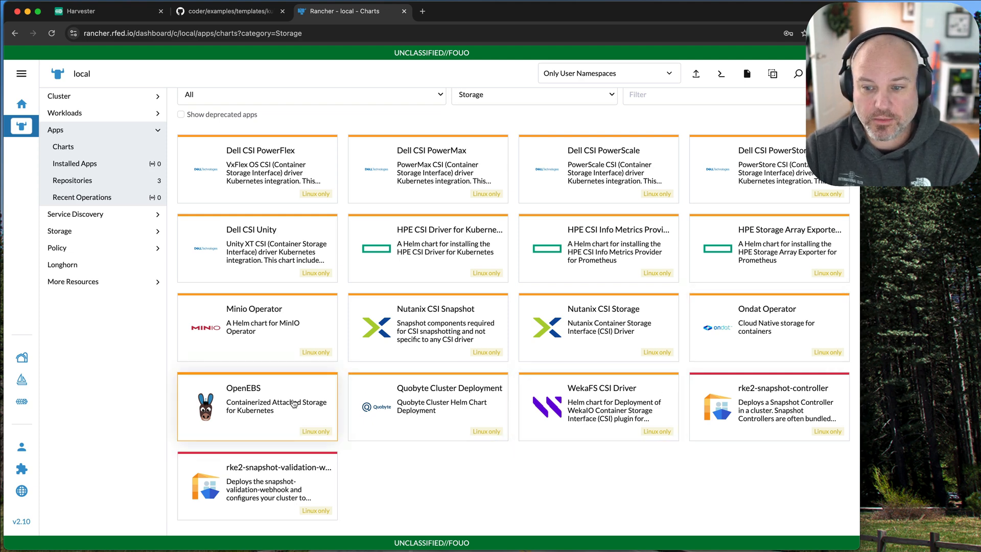
scroll(761, 406, up, 1)
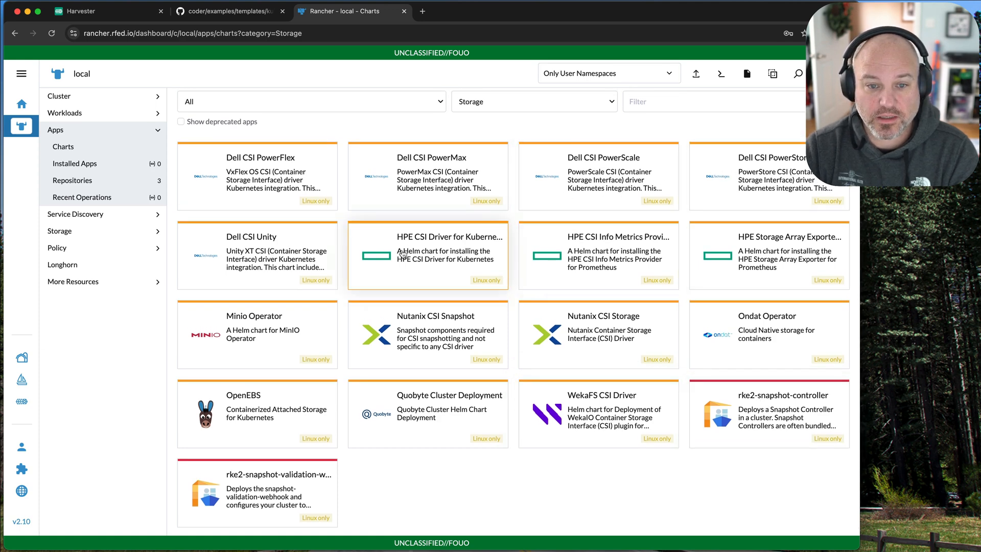
click(437, 251)
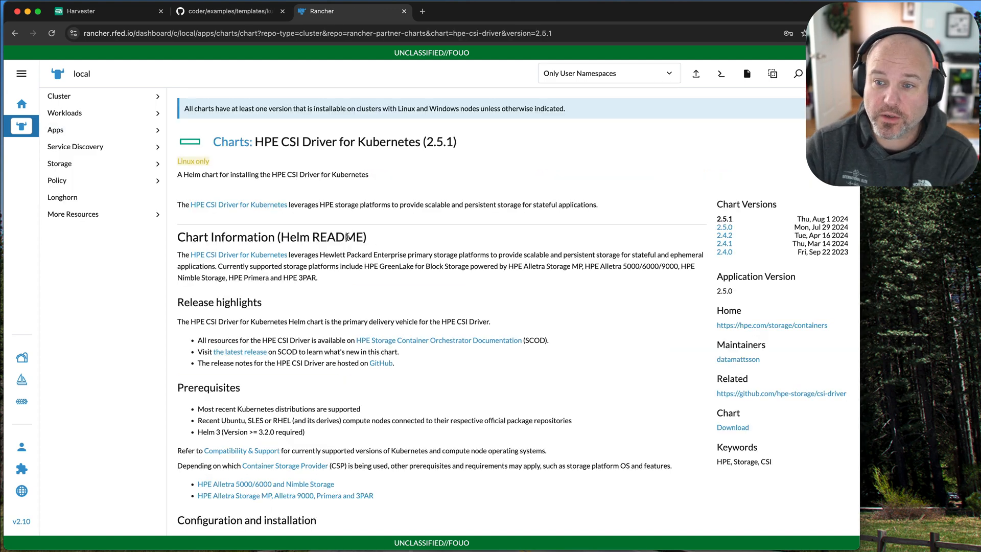
Read through the chart's README, from the release highlights and prerequisites to the uninstall and support sections.
scroll(523, 283, down, 10)
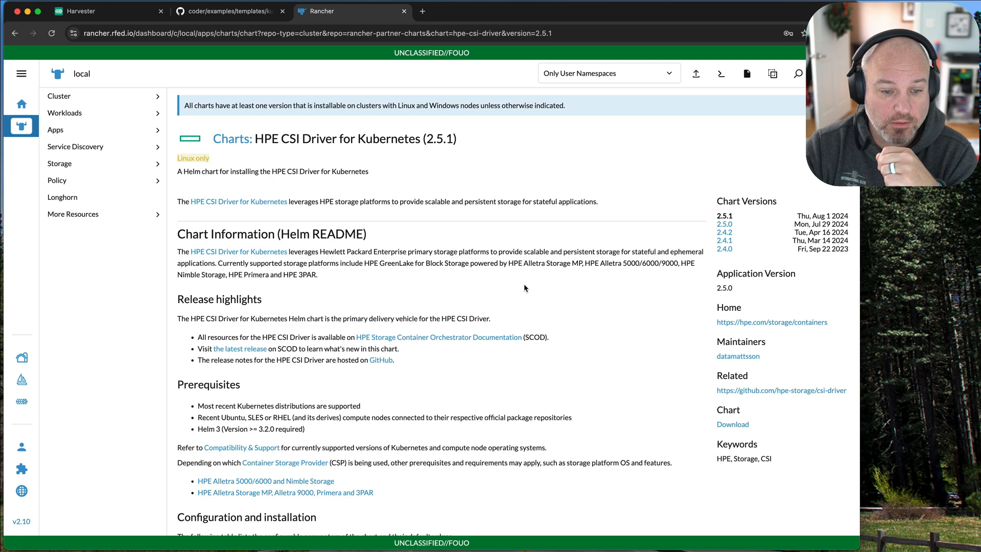
scroll(523, 284, down, 2)
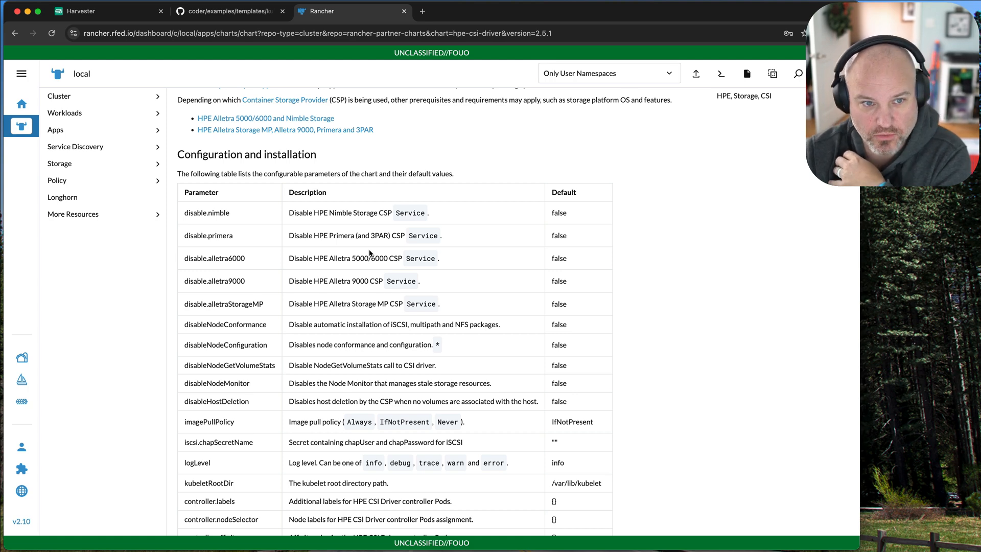
scroll(370, 253, up, 3)
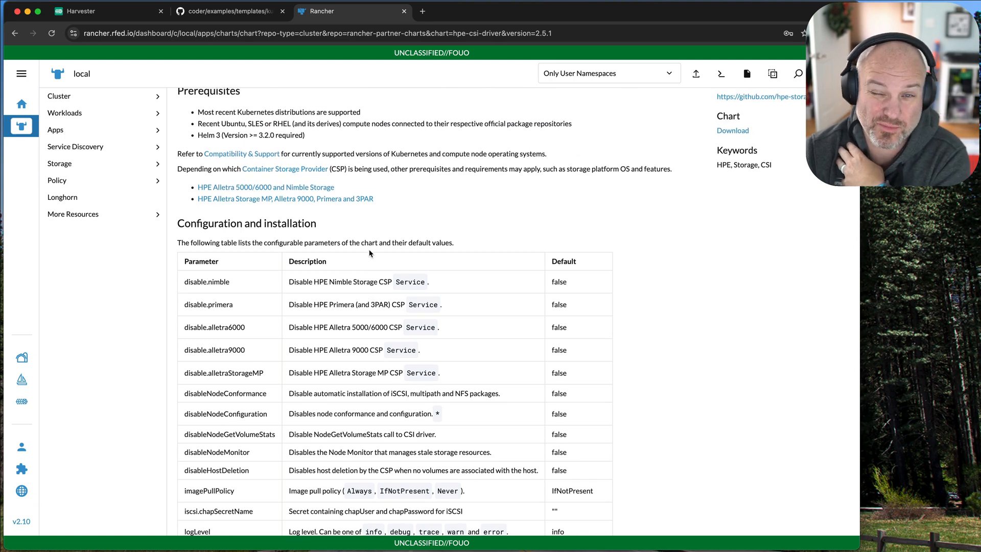
scroll(376, 254, down, 10)
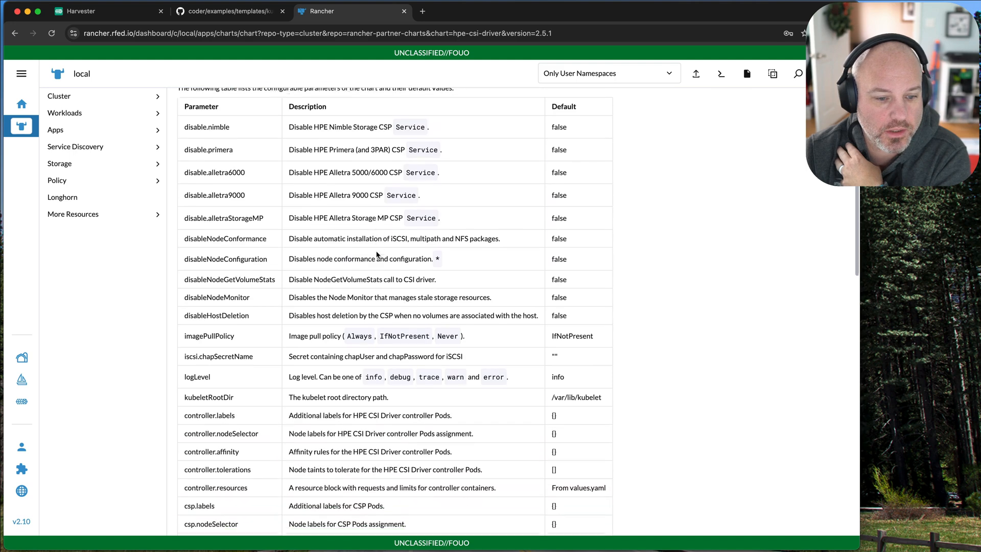
scroll(377, 251, down, 8)
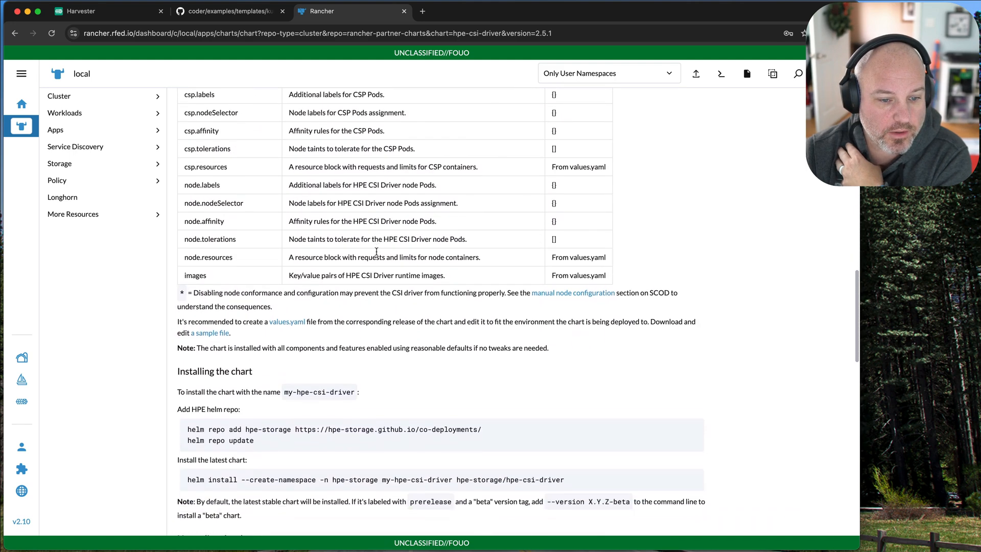
scroll(360, 299, down, 4)
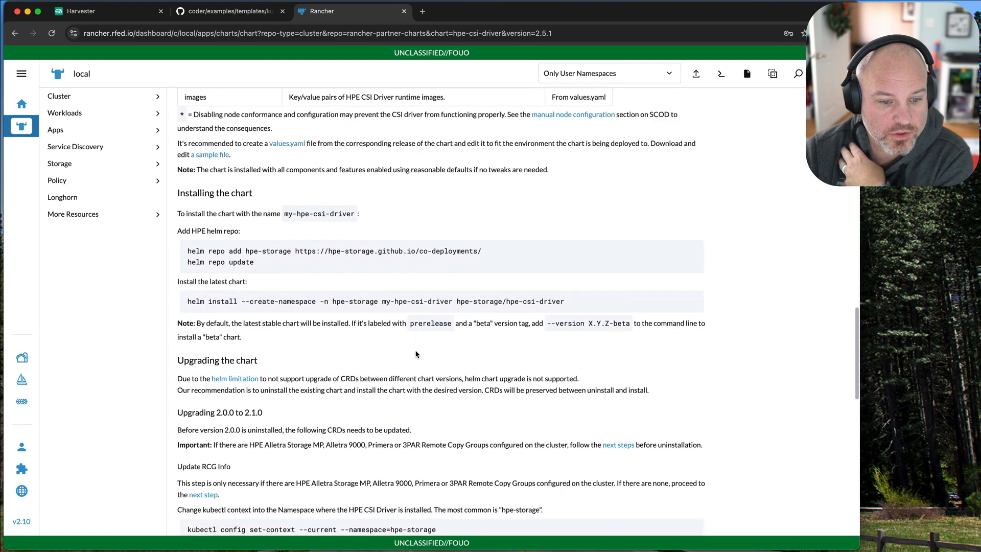
scroll(414, 352, down, 2)
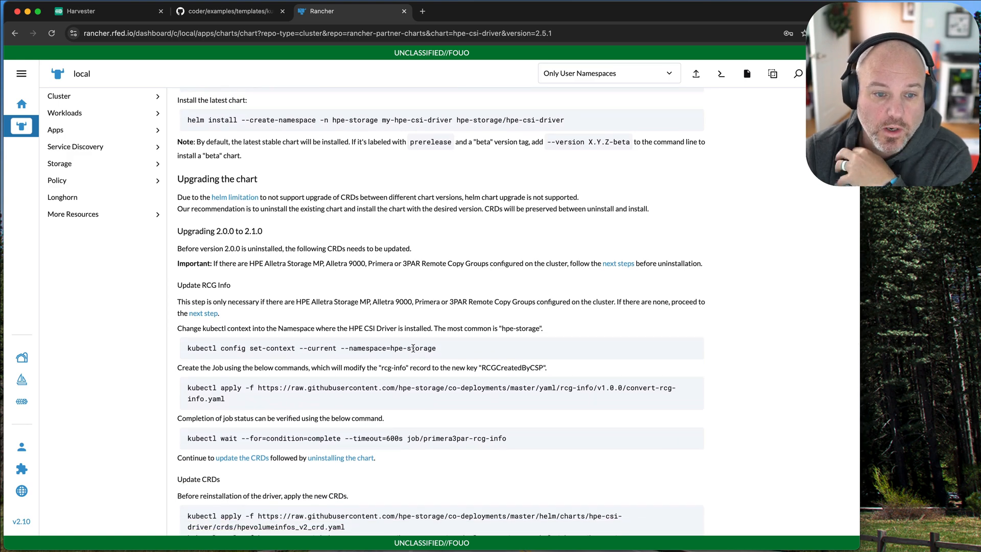
scroll(413, 349, down, 3)
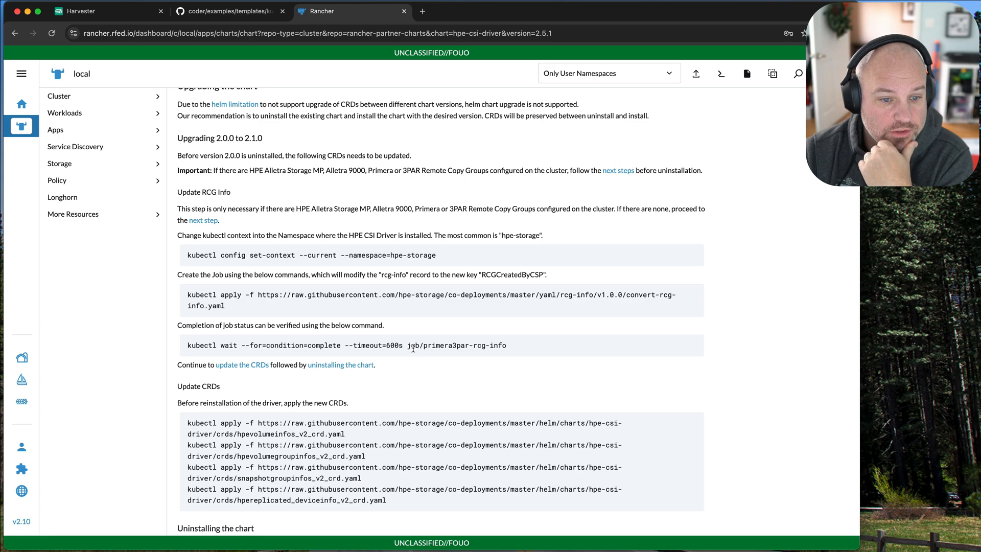
scroll(413, 349, down, 6)
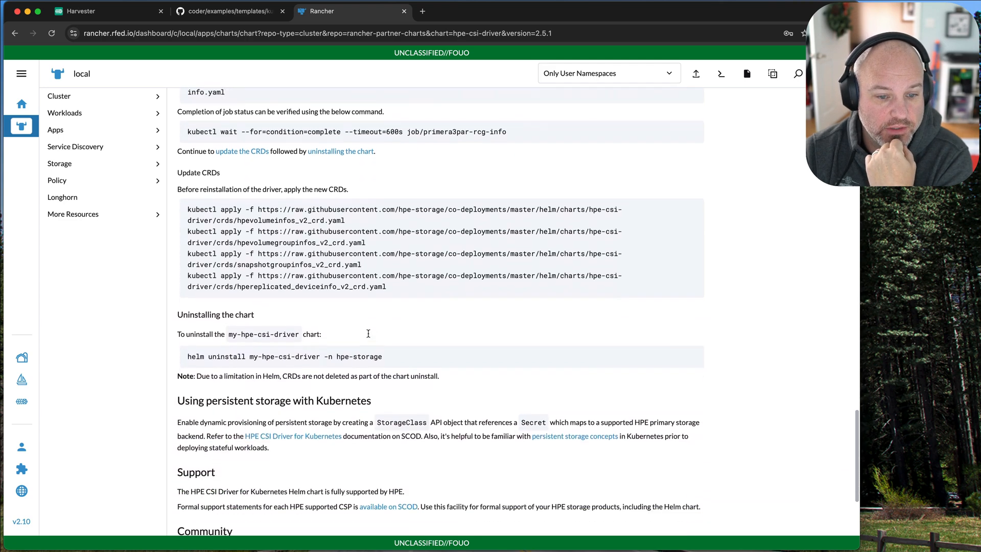
scroll(368, 333, down, 4)
scroll(367, 334, up, 5)
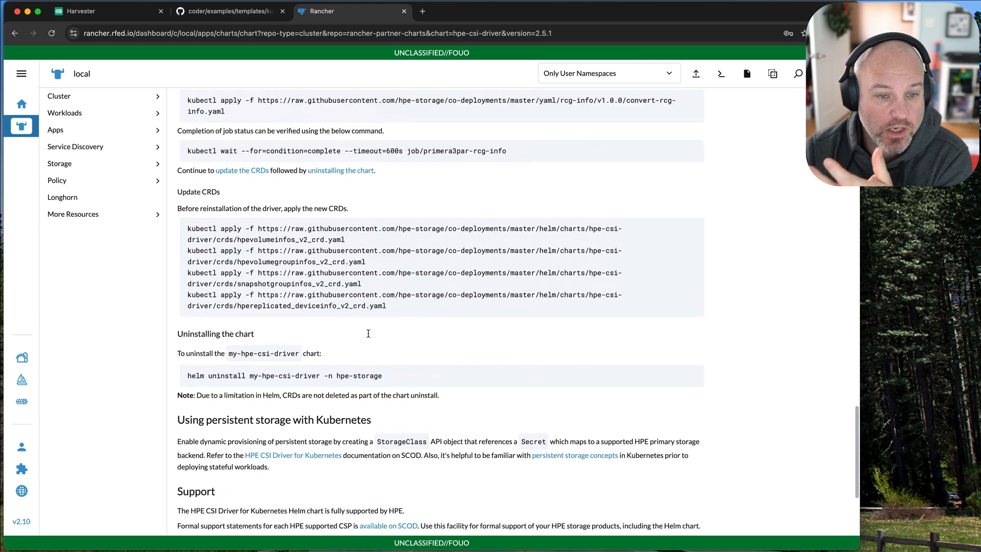
Review the README's installation commands and configurable parameter table again, ending at the chart overview.
scroll(368, 333, up, 15)
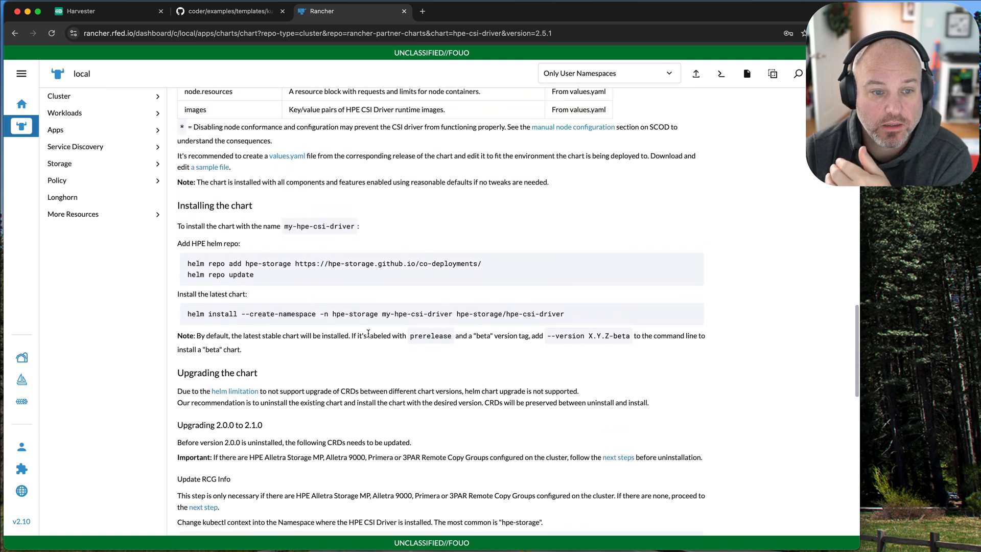
scroll(368, 333, up, 1)
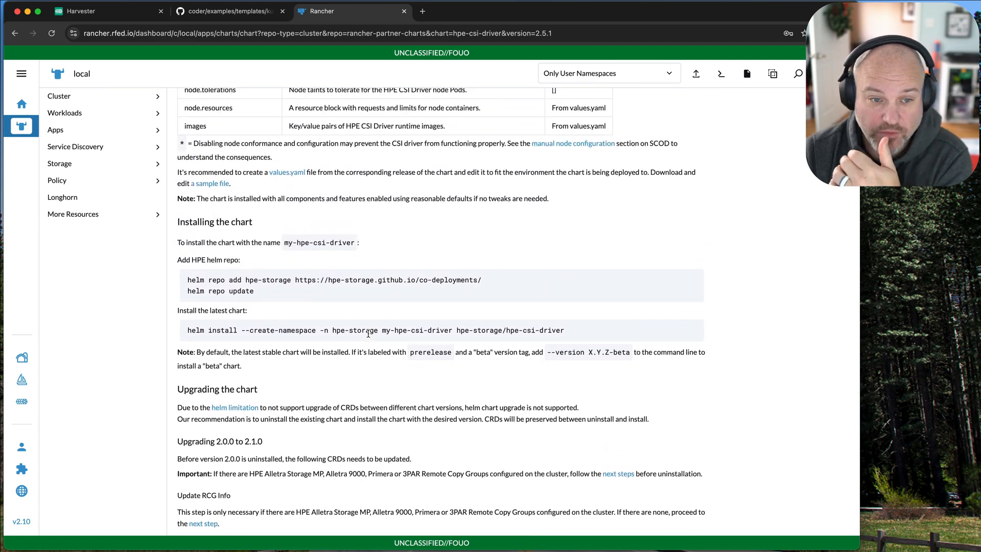
scroll(368, 334, up, 7)
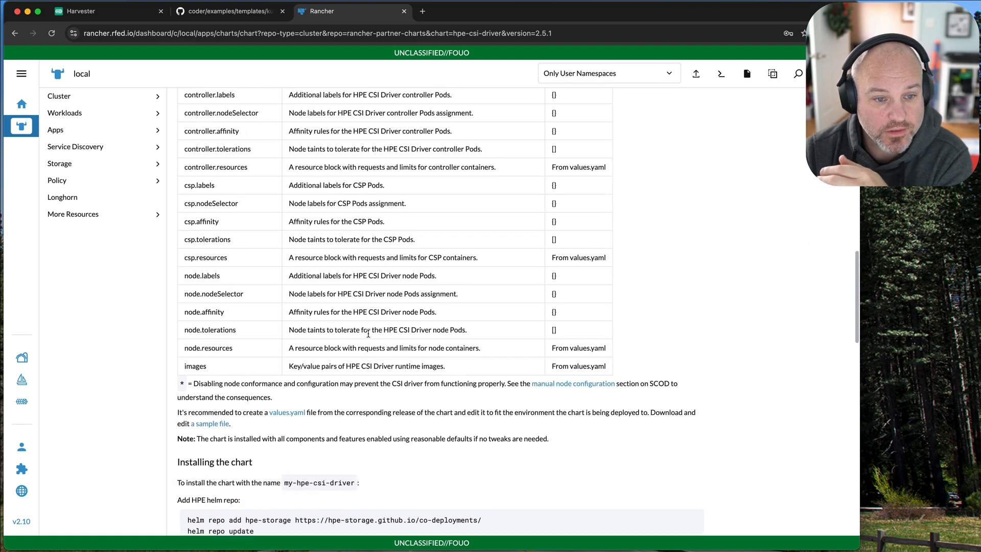
scroll(368, 333, up, 2)
scroll(367, 335, up, 2)
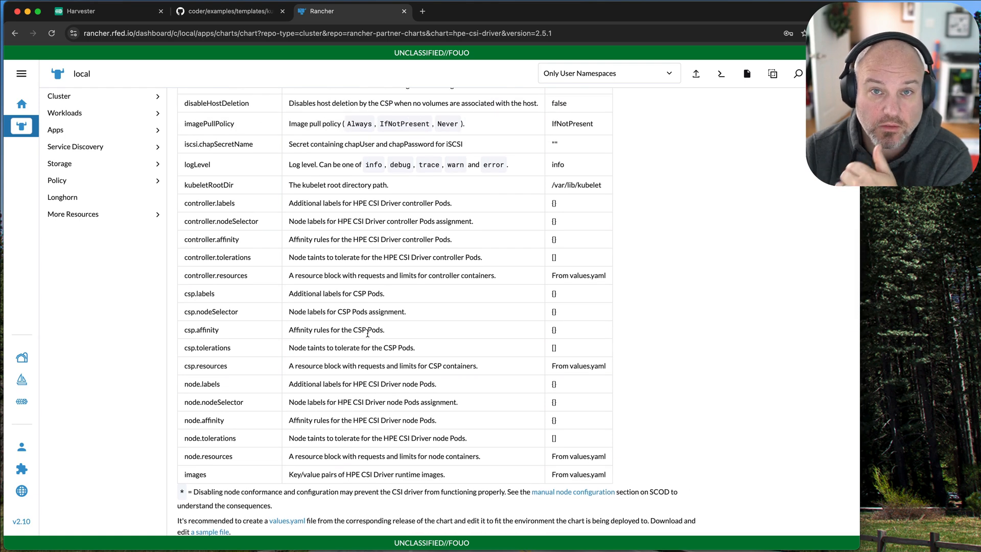
scroll(368, 333, up, 3)
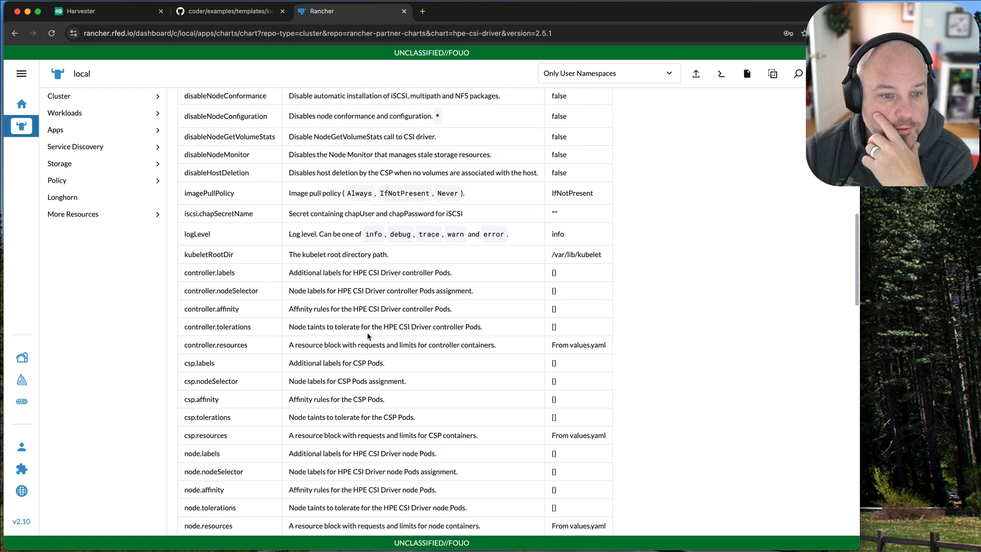
scroll(368, 334, down, 2)
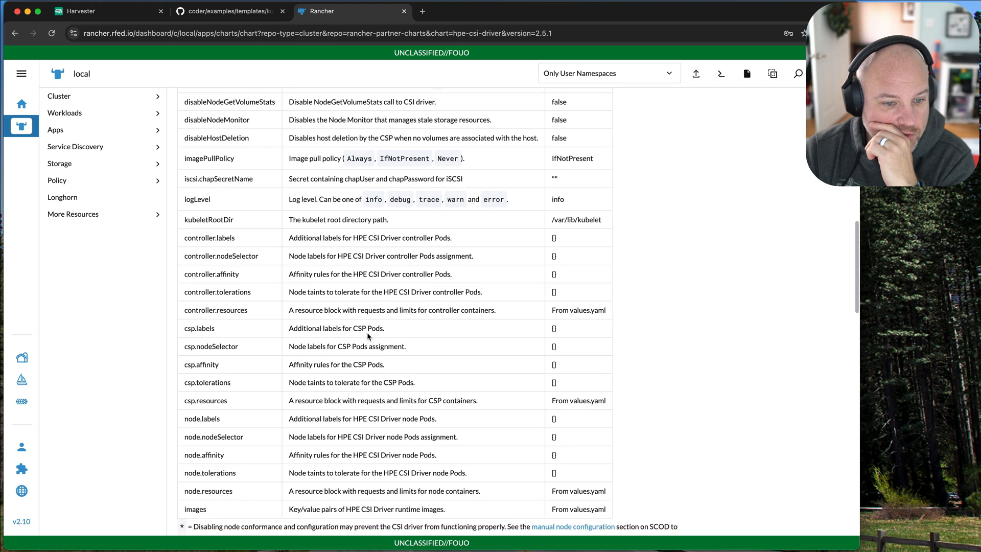
scroll(367, 333, down, 2)
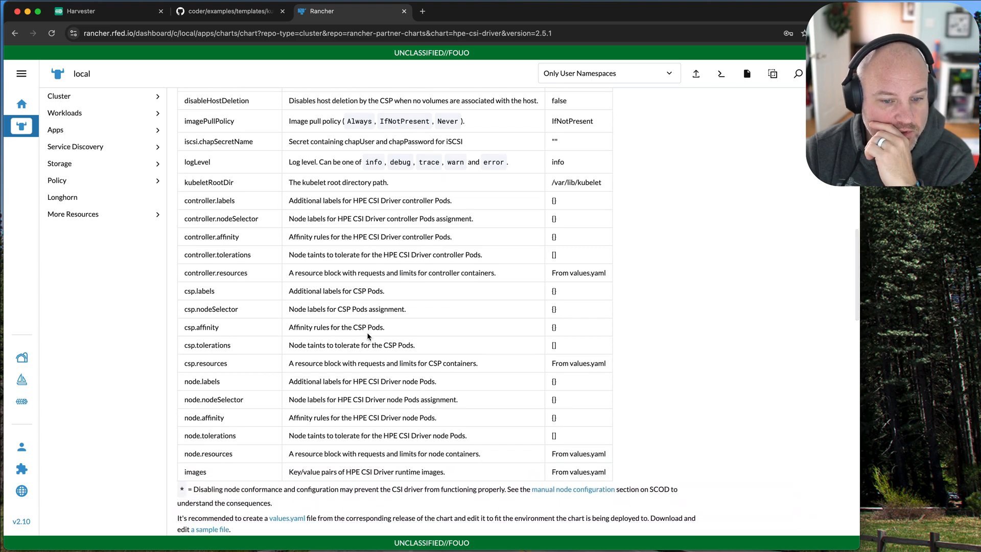
scroll(367, 332, up, 3)
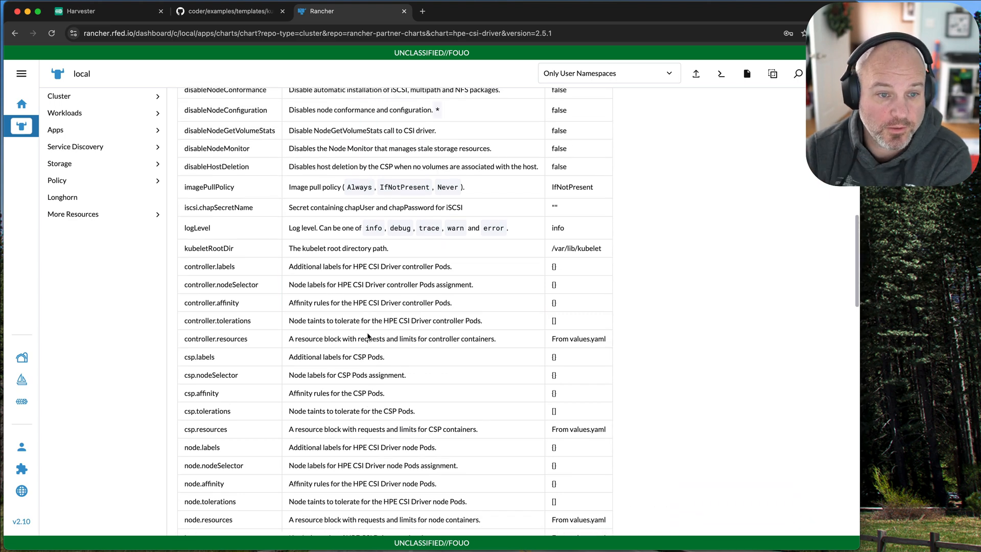
scroll(368, 336, up, 8)
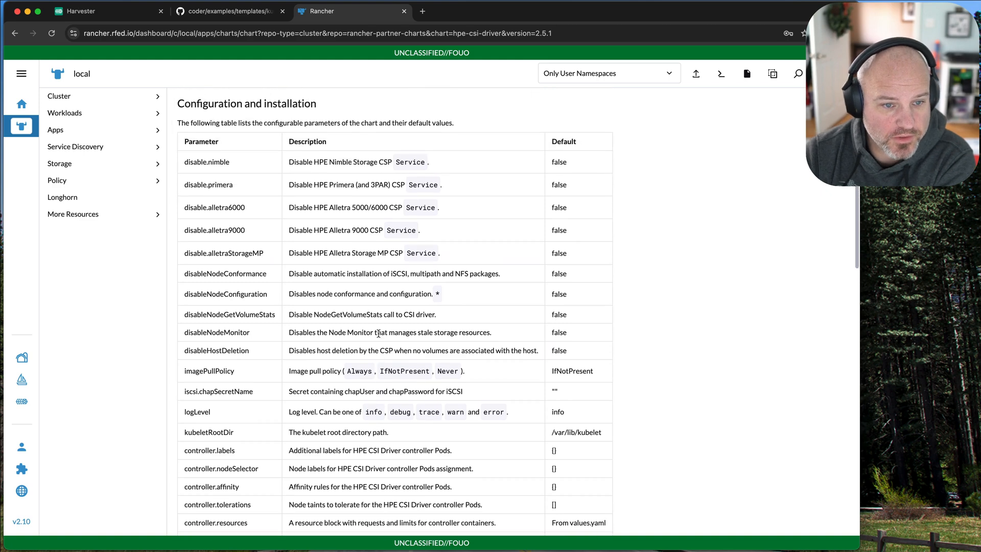
scroll(378, 333, up, 1)
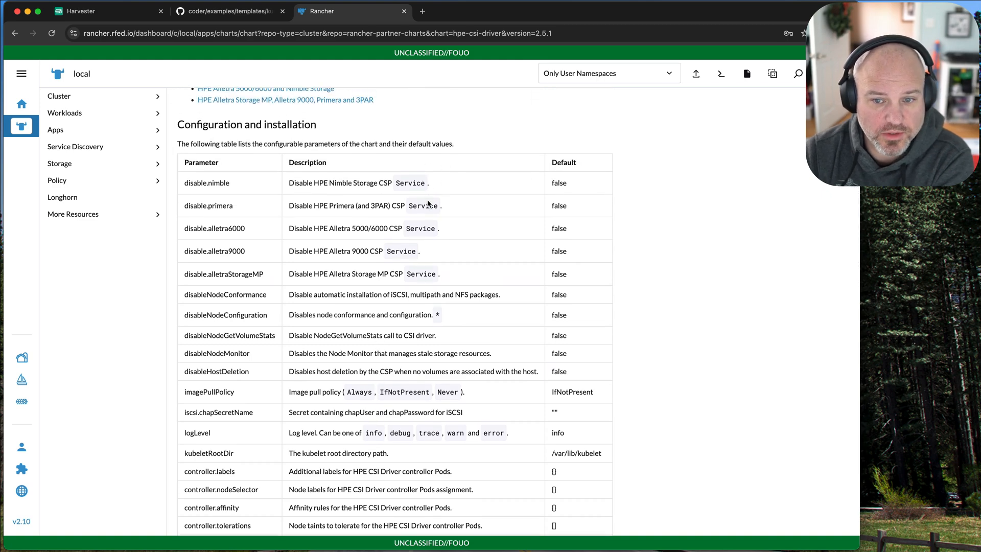
scroll(470, 345, up, 11)
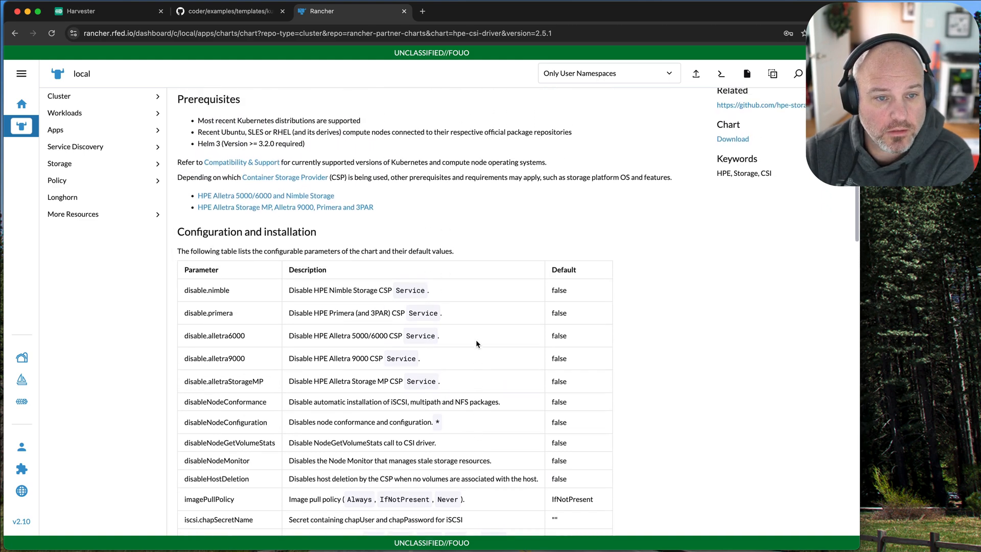
scroll(477, 344, up, 6)
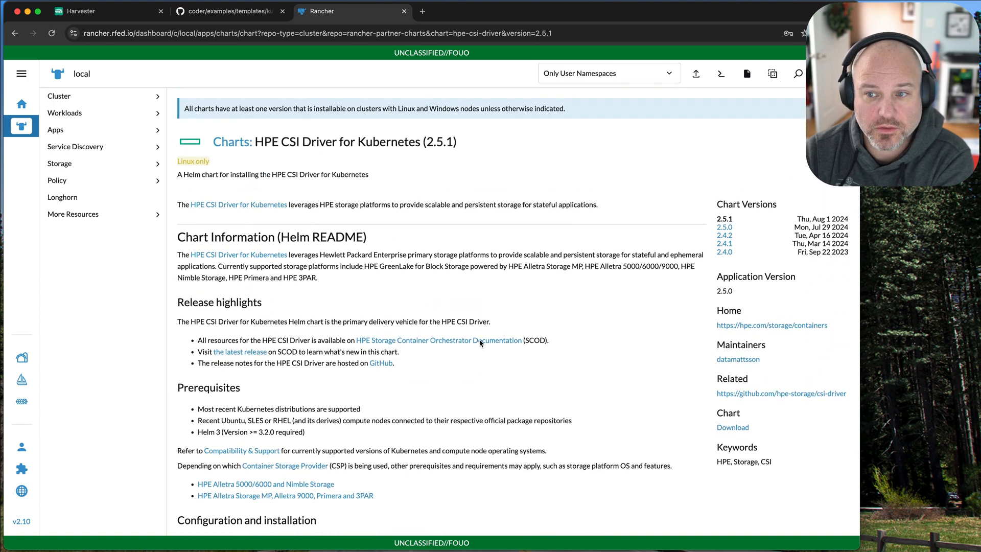
Start the chart's installation without assigning a project and review the driver, iSCSI and container storage provider options.
click(829, 142)
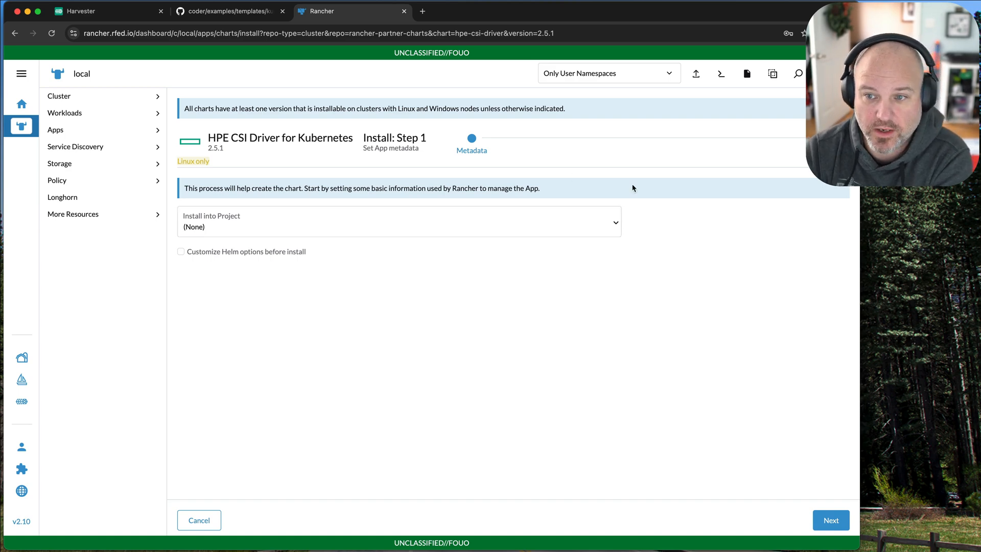
click(830, 520)
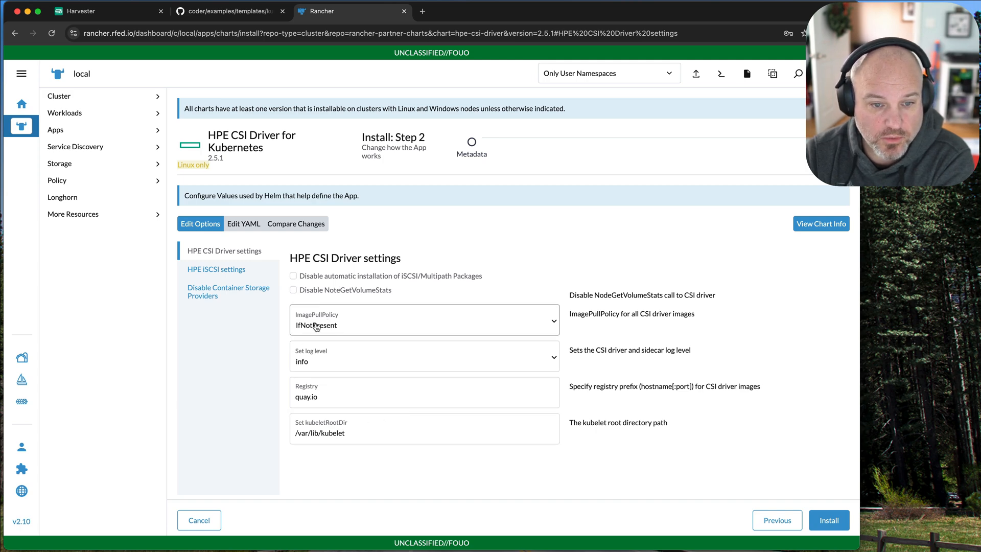
click(229, 272)
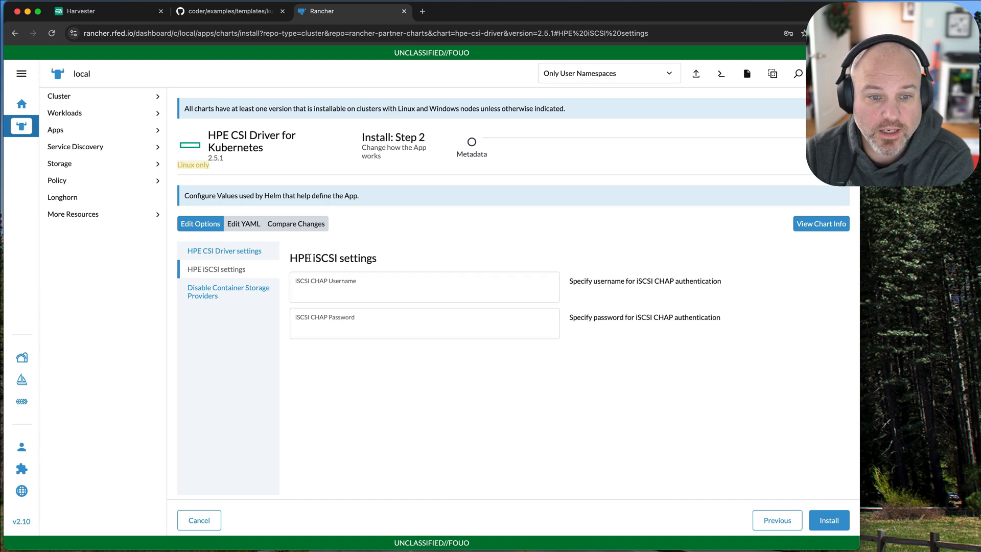
drag(298, 257, 403, 261)
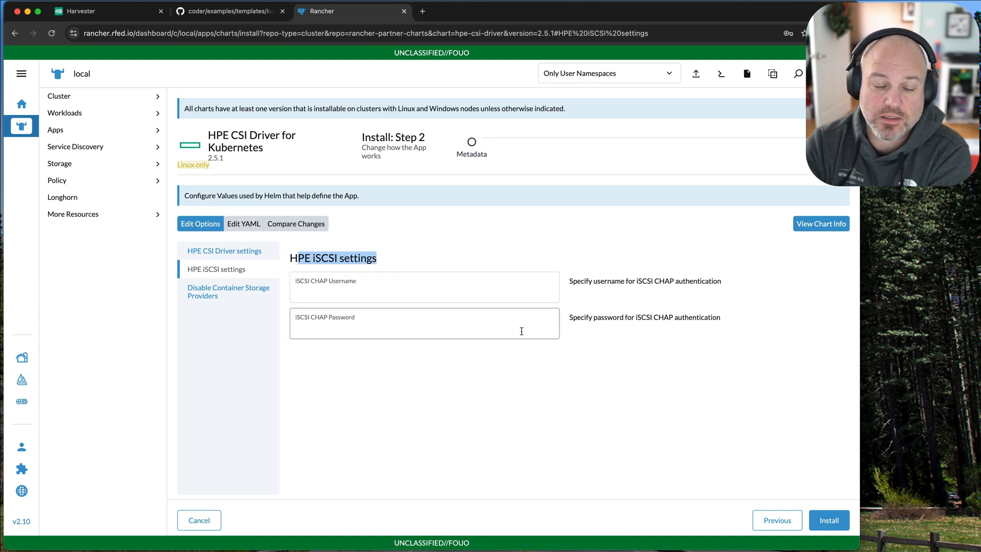
click(240, 294)
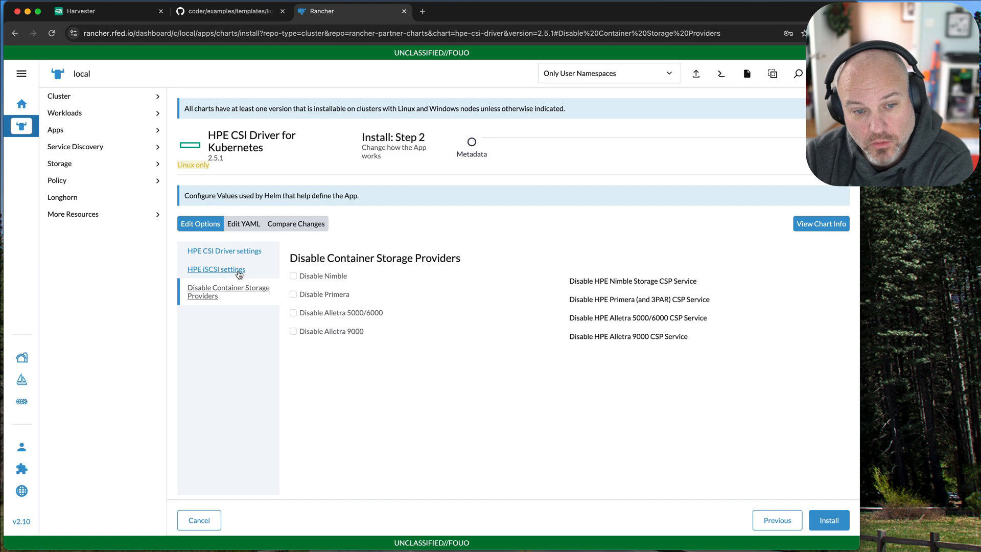
click(240, 274)
click(238, 291)
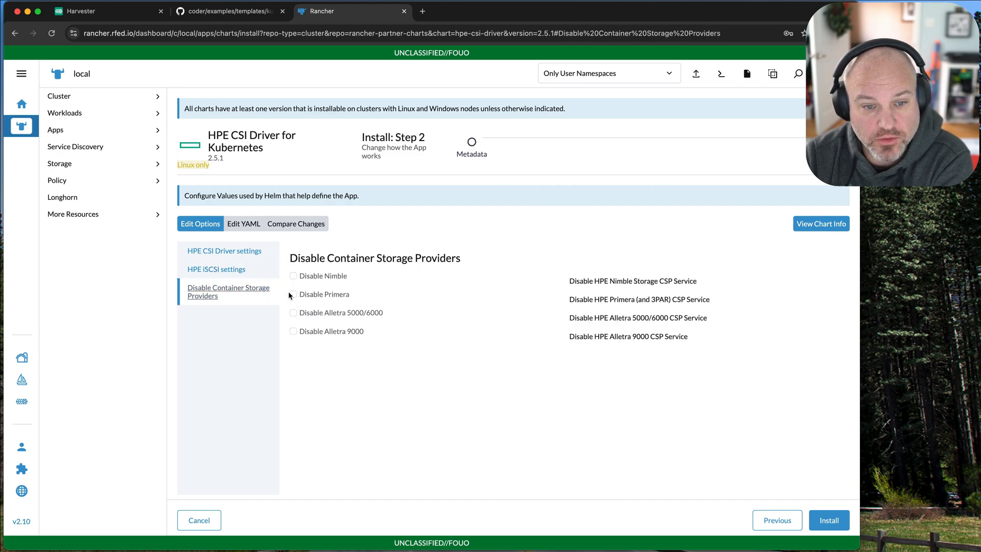
Try to install the chart with Primera, Alletra 5000/6000 and Alletra 9000 disabled, and check the install log before closing it.
click(293, 294)
click(293, 313)
click(294, 332)
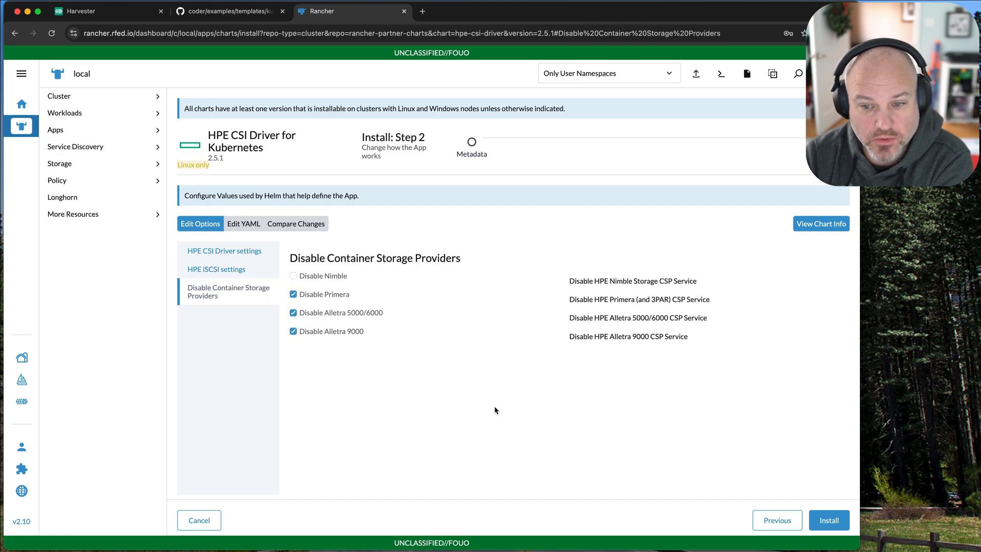
click(821, 525)
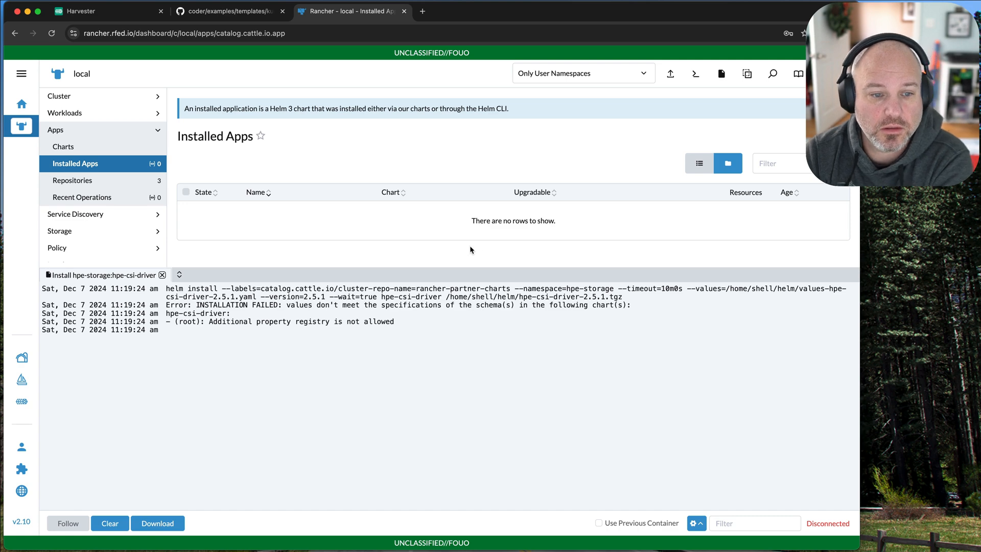
drag(313, 296, 471, 332)
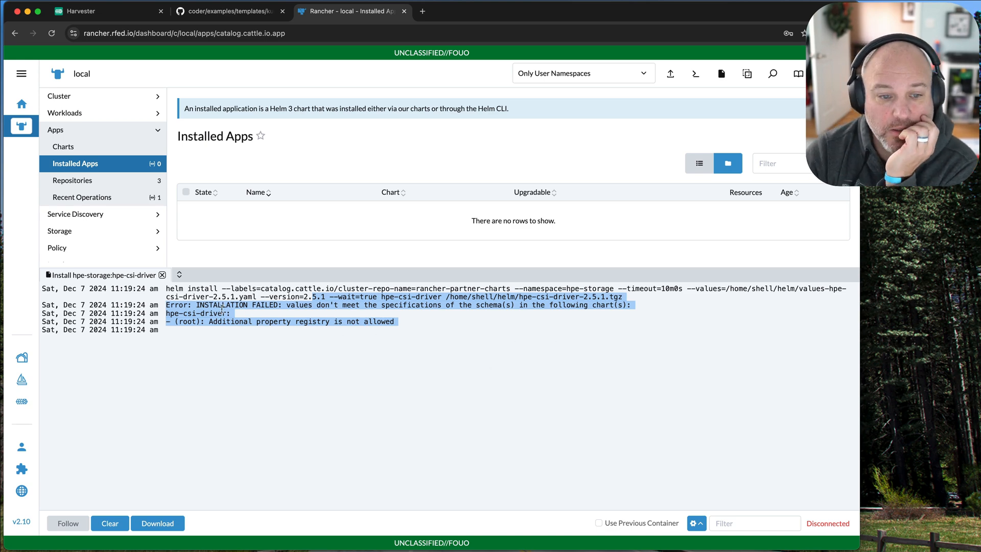
click(162, 275)
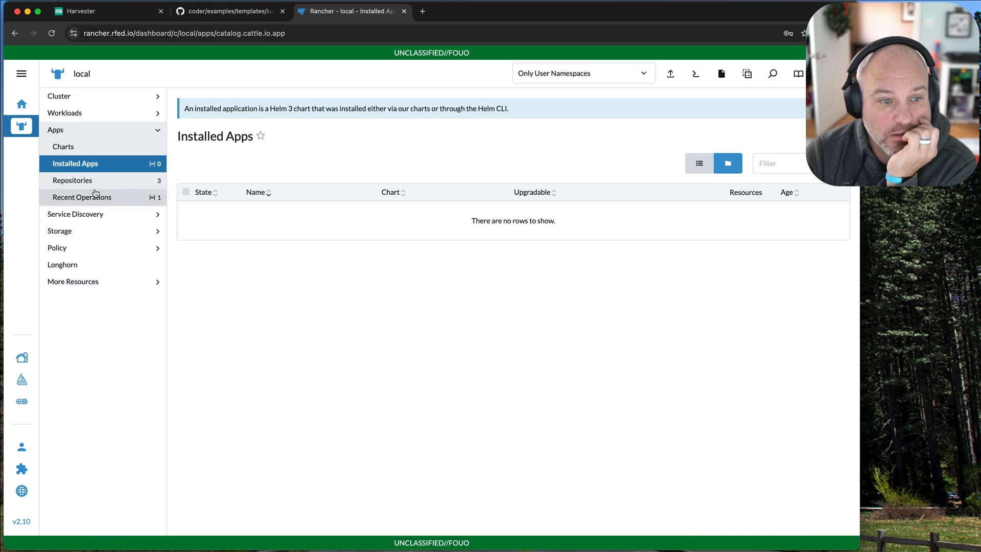
Show the installed apps for all namespaces and look through the list down to the longhorn-system namespace.
click(74, 180)
click(76, 163)
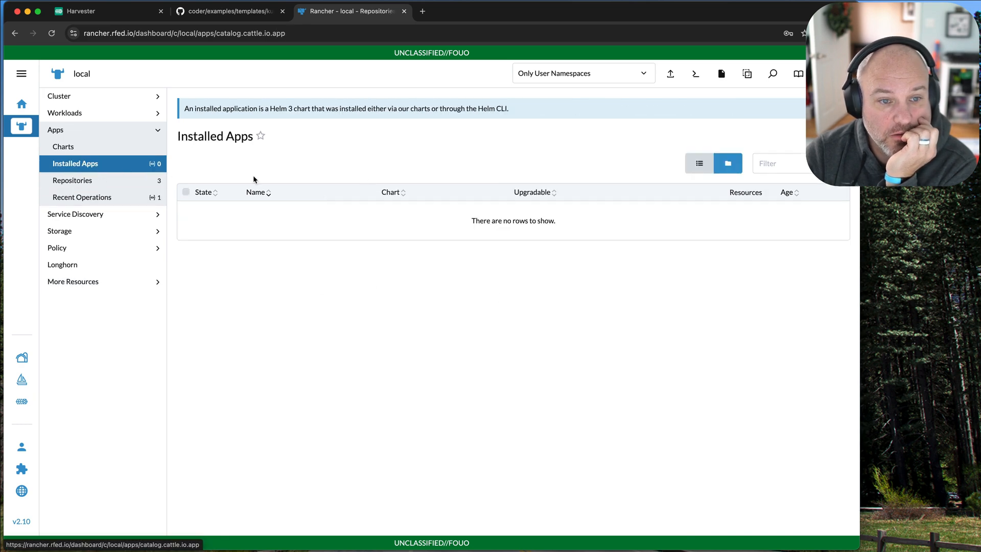
click(619, 77)
click(598, 112)
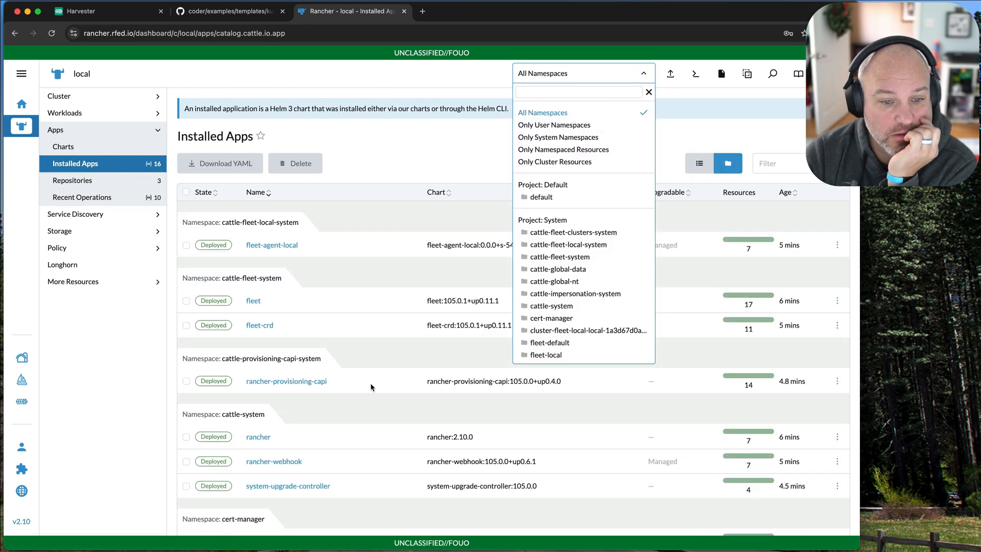
scroll(371, 387, down, 1)
scroll(372, 387, up, 1)
scroll(371, 387, down, 1)
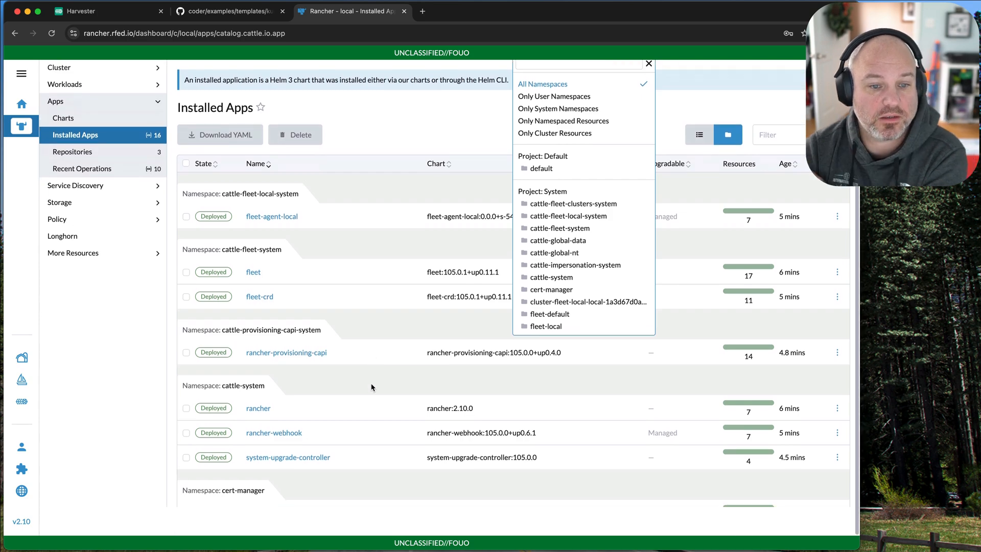
click(372, 388)
scroll(380, 387, down, 5)
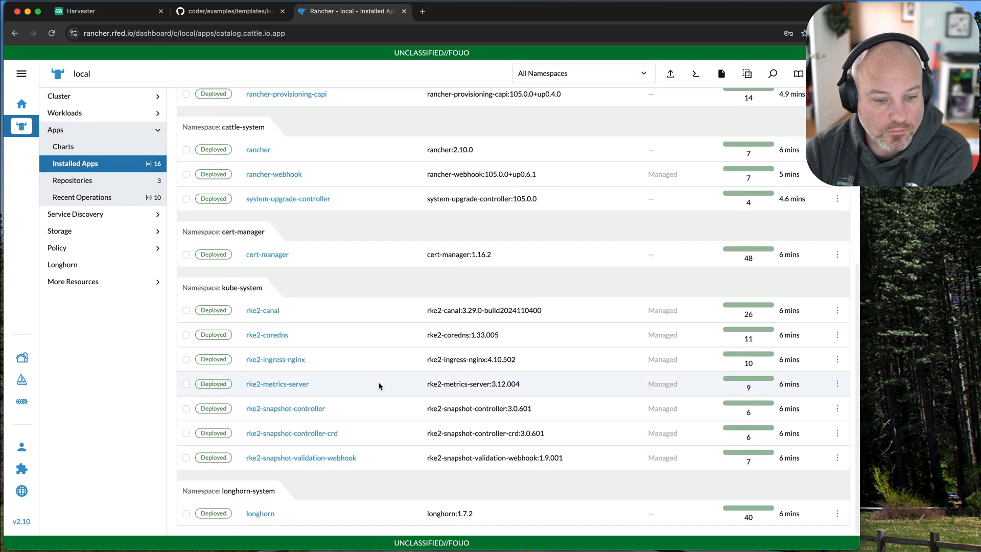
scroll(379, 387, up, 10)
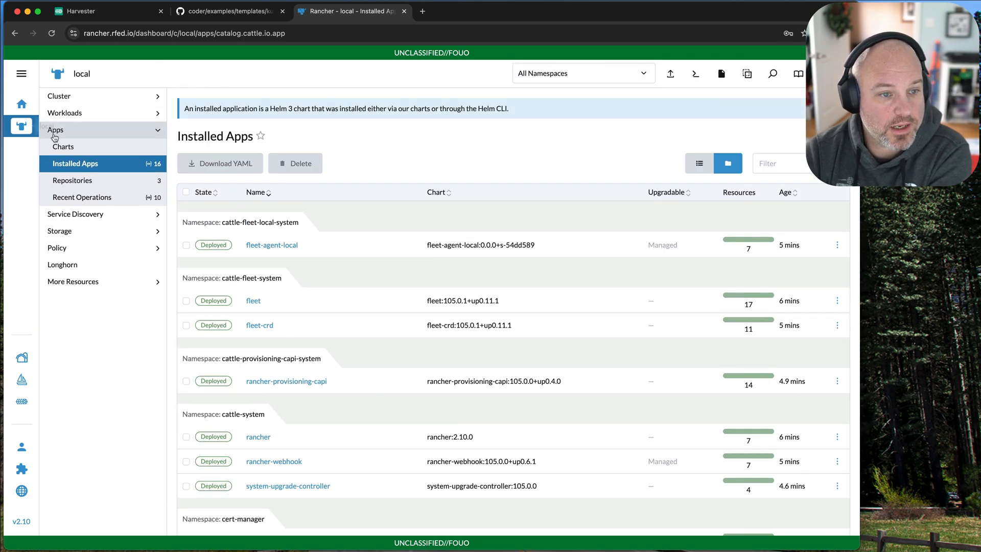
Filter the charts by "csi" and open the HPE CSI Driver for Kubernetes chart.
click(63, 146)
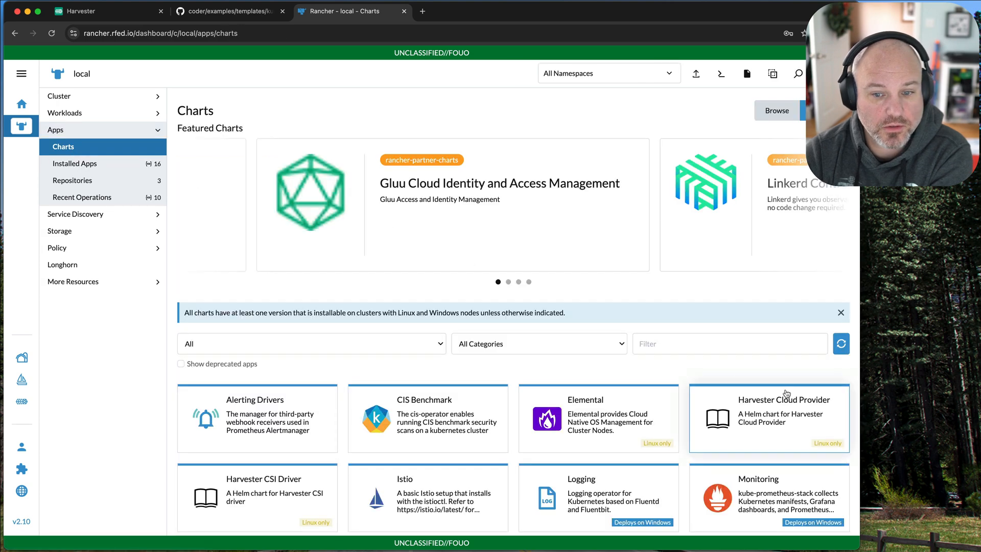
click(676, 344)
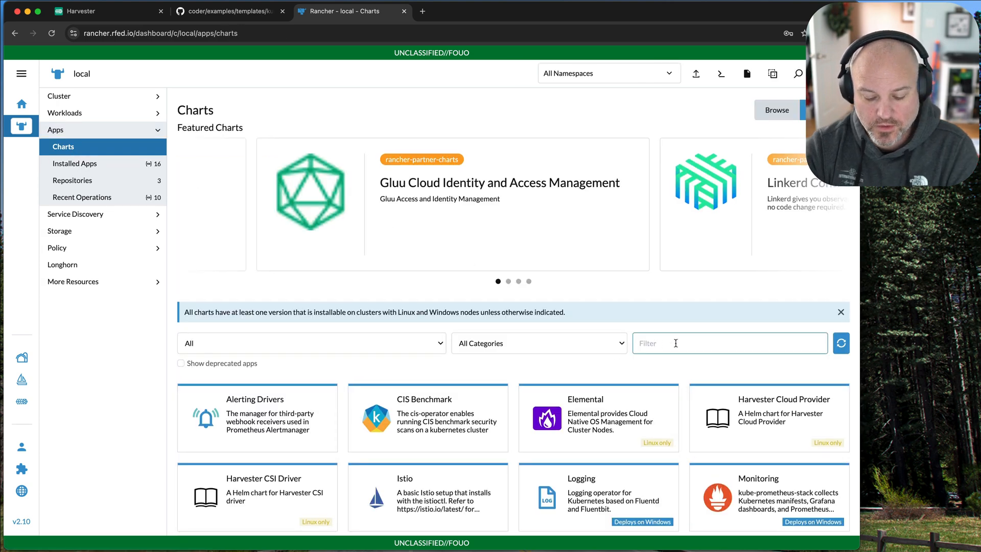
text(csi)
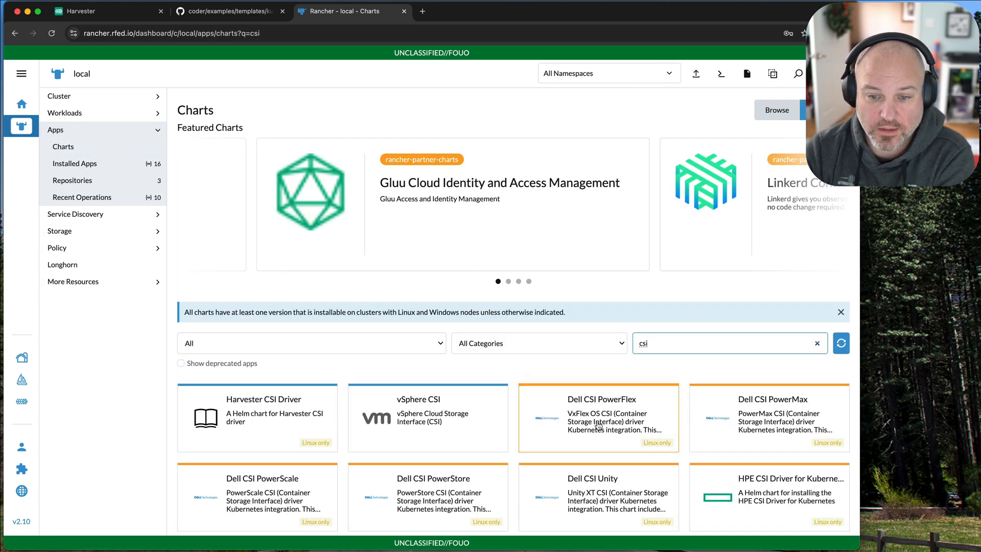
scroll(655, 499, down, 3)
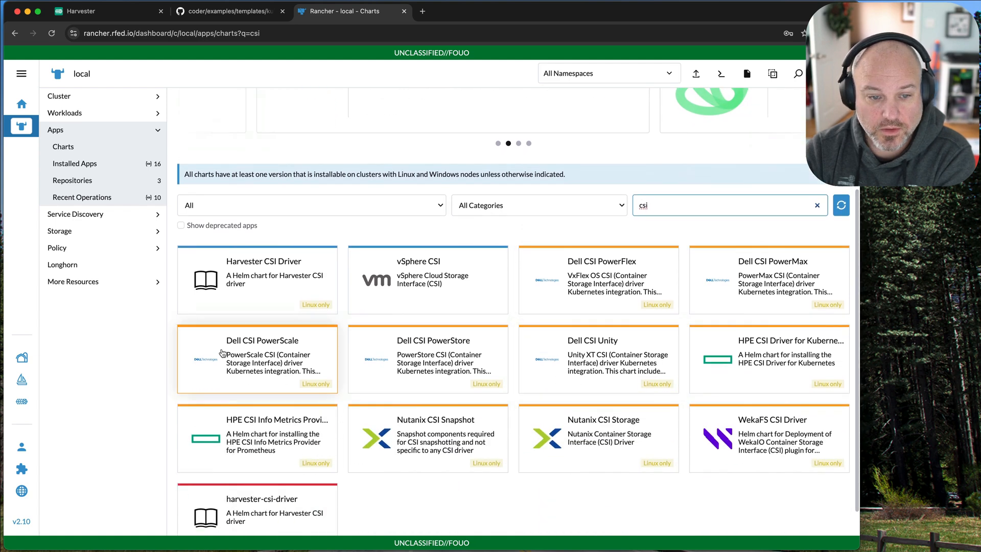
click(760, 356)
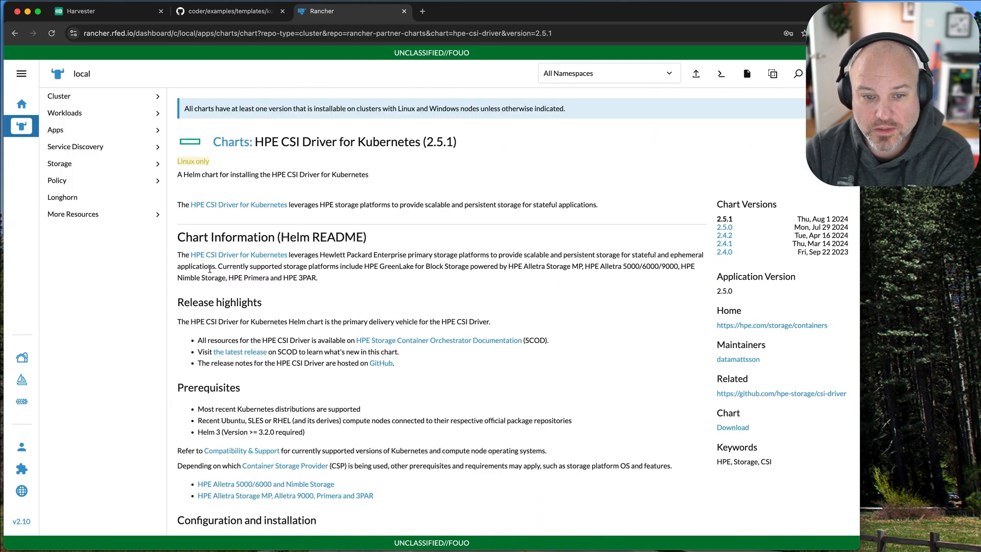
Start the chart's installation without assigning a project and review the chart info and the full values YAML.
click(830, 142)
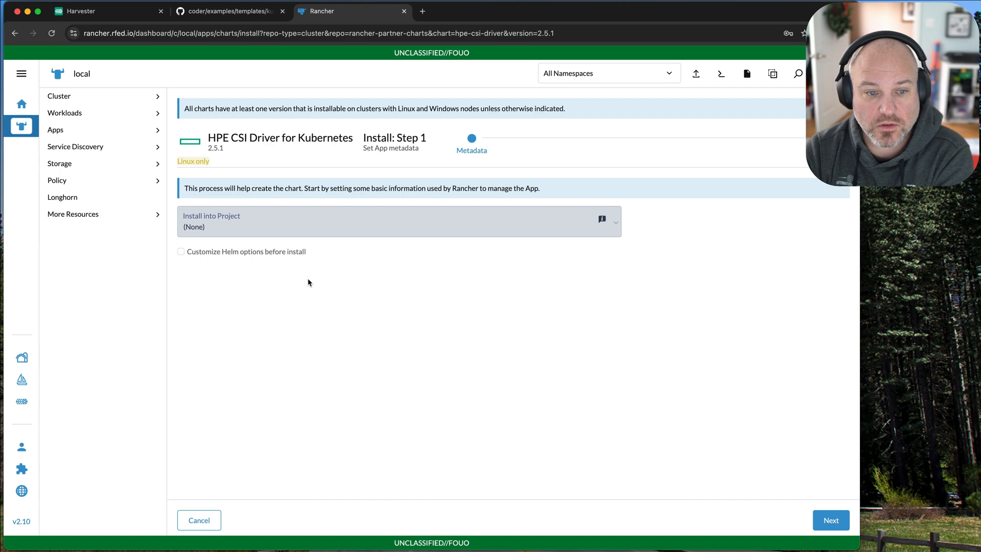
click(831, 520)
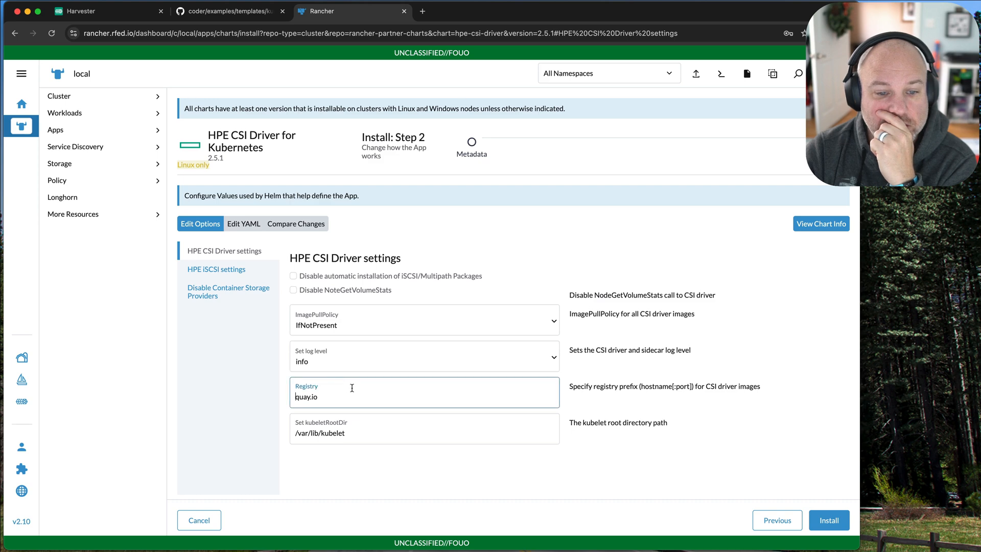
click(832, 230)
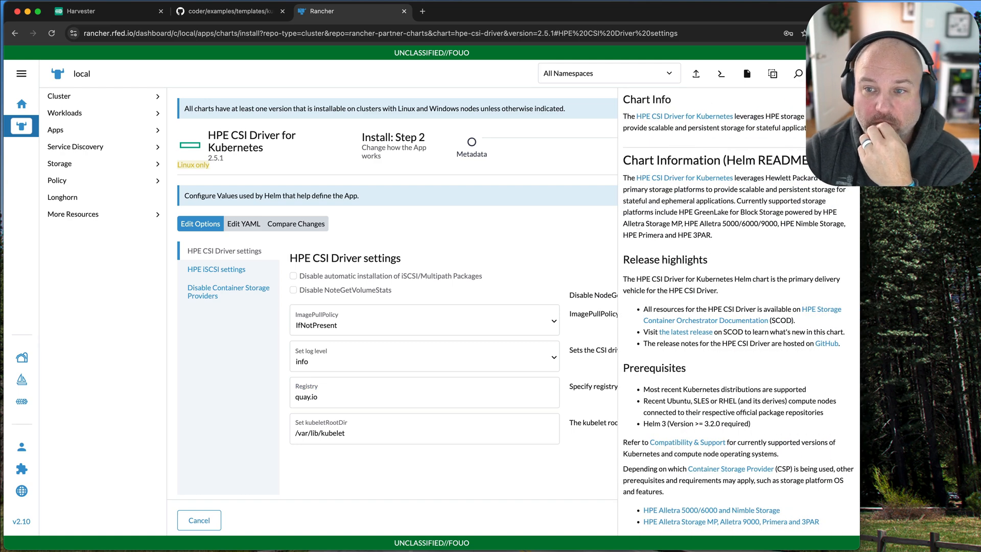
click(242, 224)
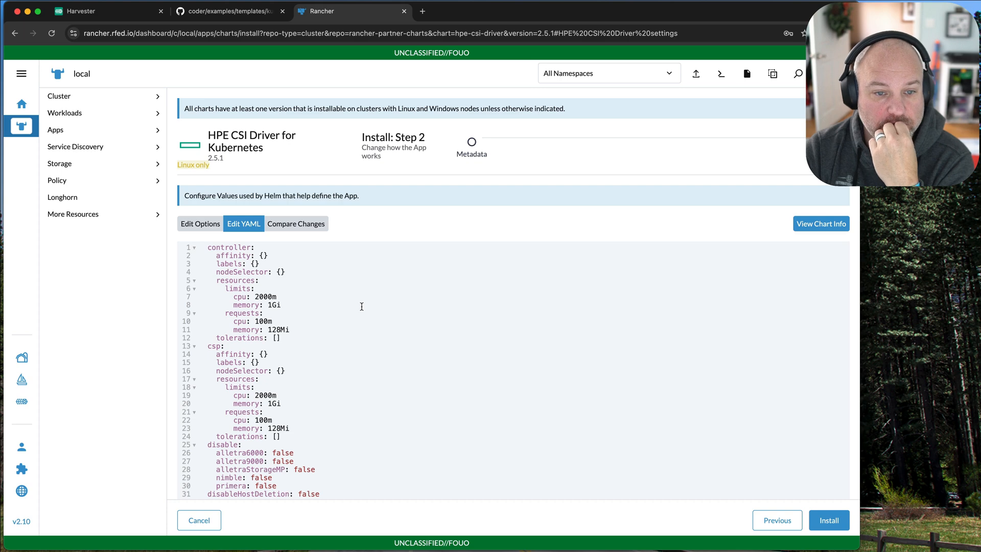
scroll(361, 306, down, 3)
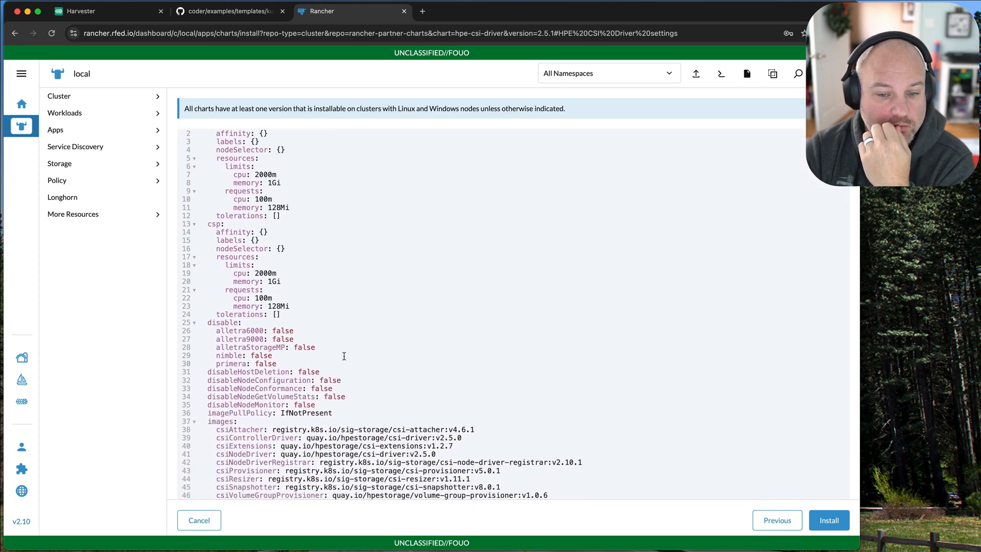
scroll(366, 359, down, 6)
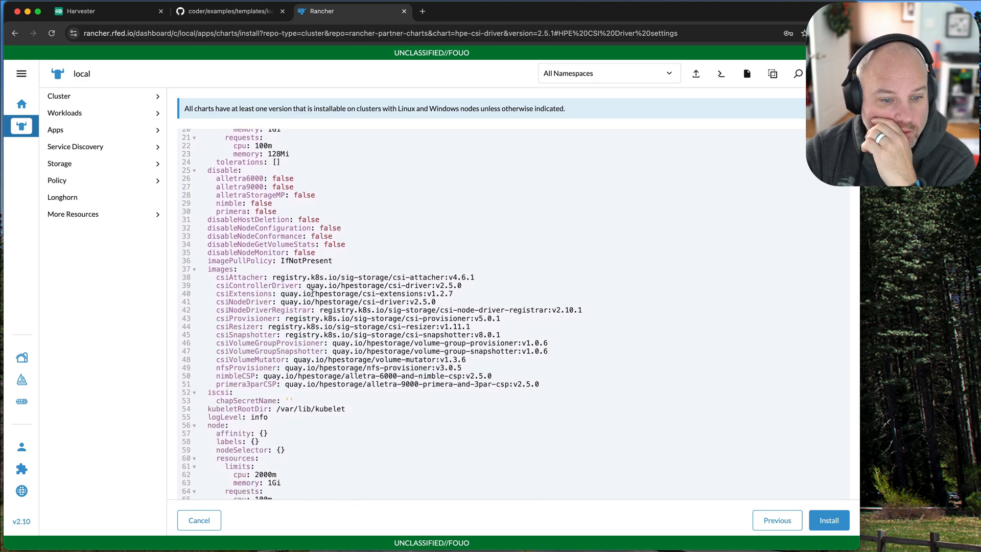
scroll(313, 291, down, 2)
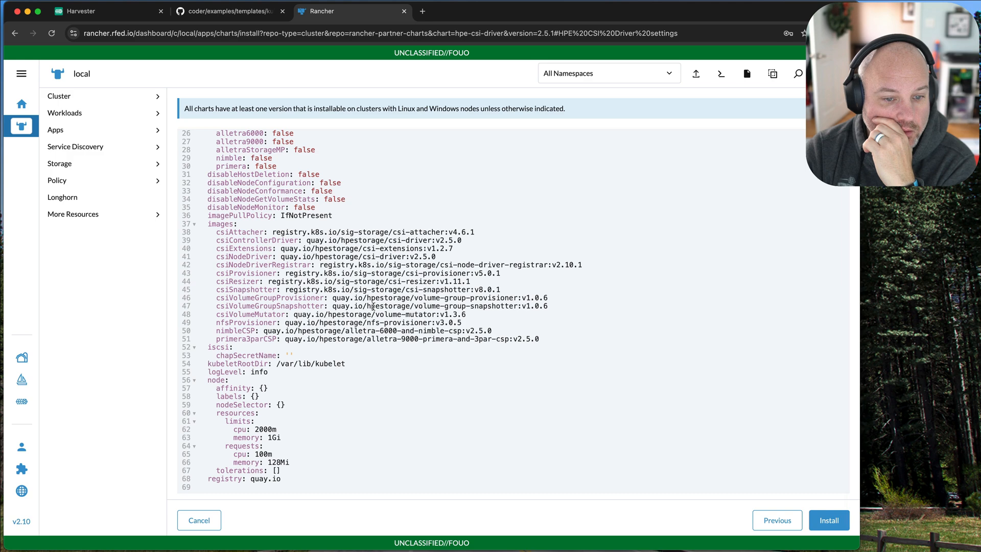
Try to install the chart with its default values and examine the helm install command and output in the log.
click(828, 520)
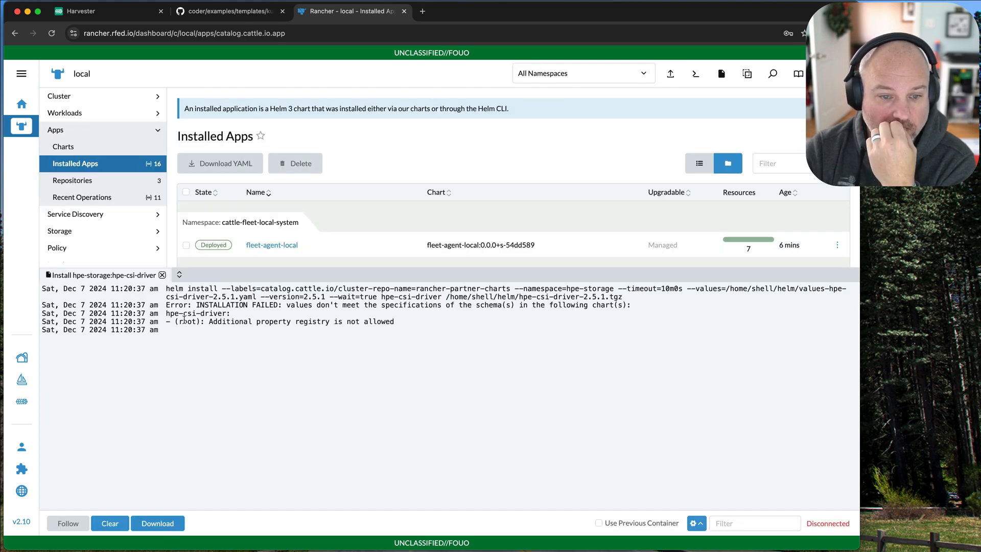
drag(174, 322, 288, 333)
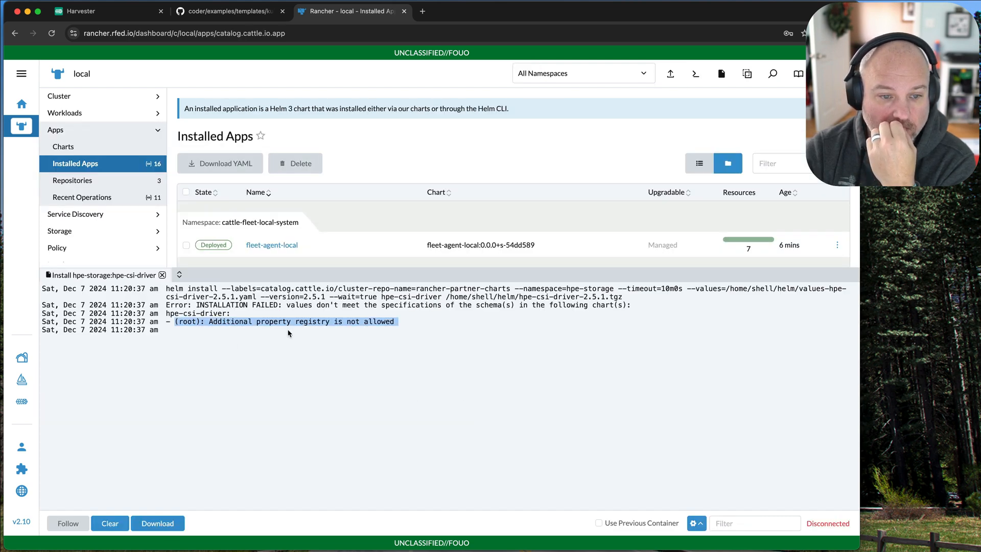
click(412, 330)
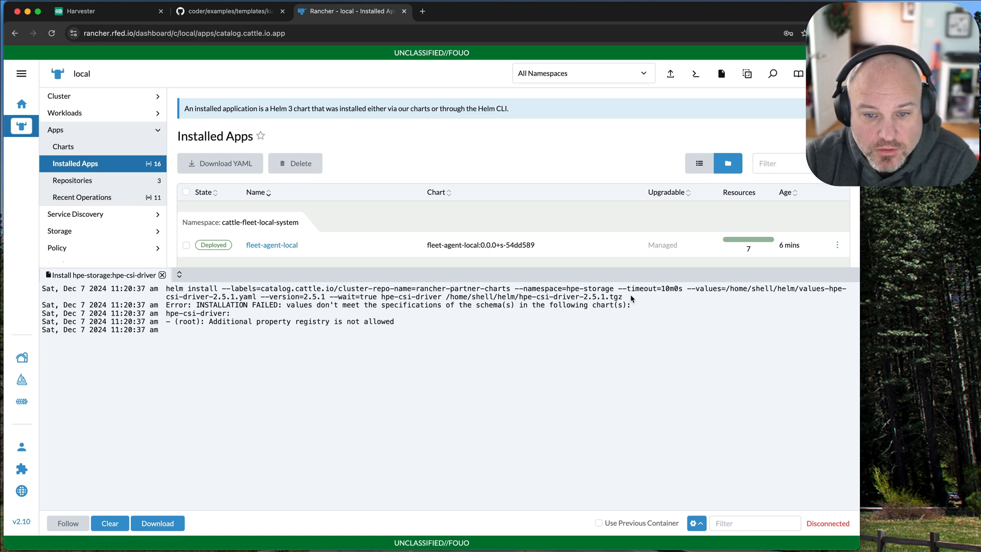
drag(632, 299, 138, 293)
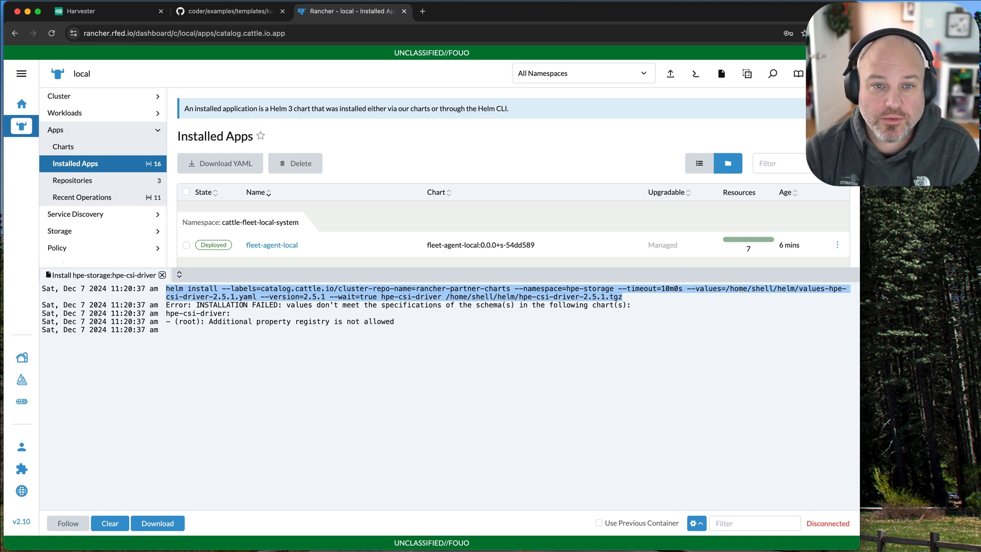
Search the web for "hpe csi driver" in a new browser tab and open the HPE CSI Driver Architecture result.
click(422, 11)
text(h)
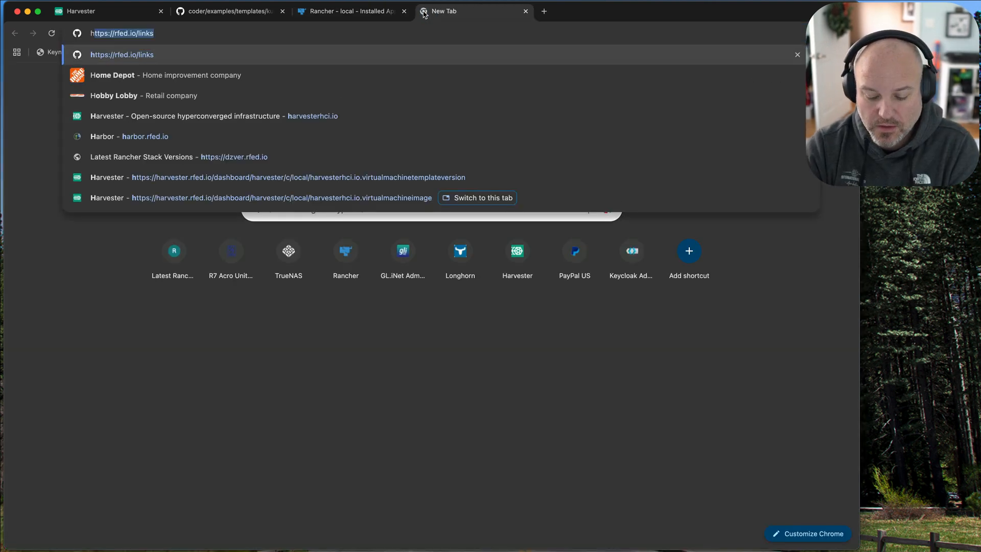
text(pe csi )
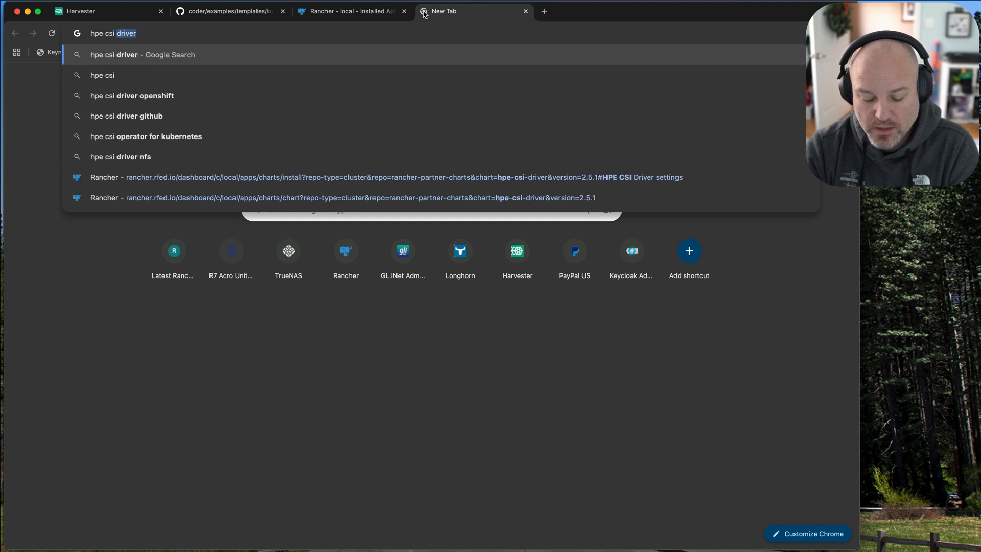
text(driver)
key(Return)
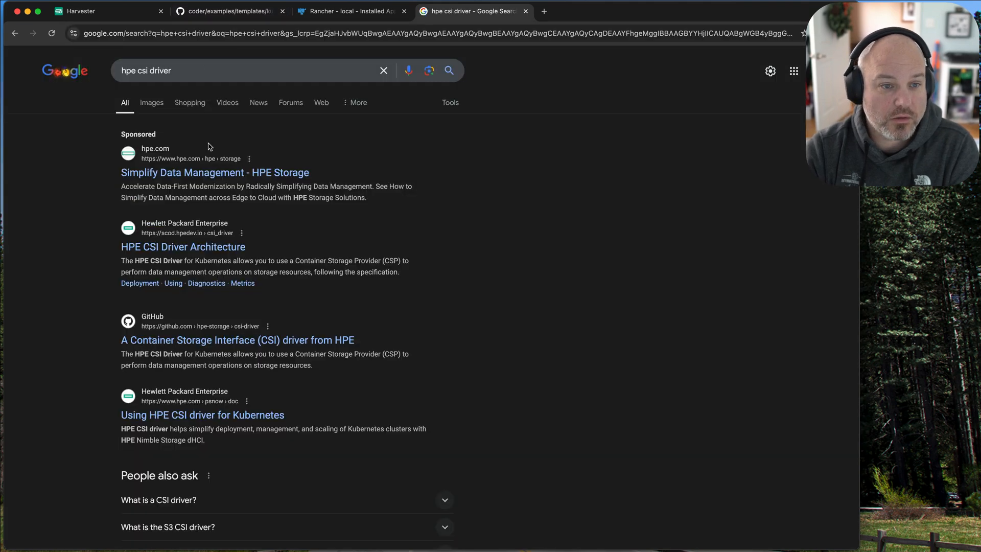
click(228, 248)
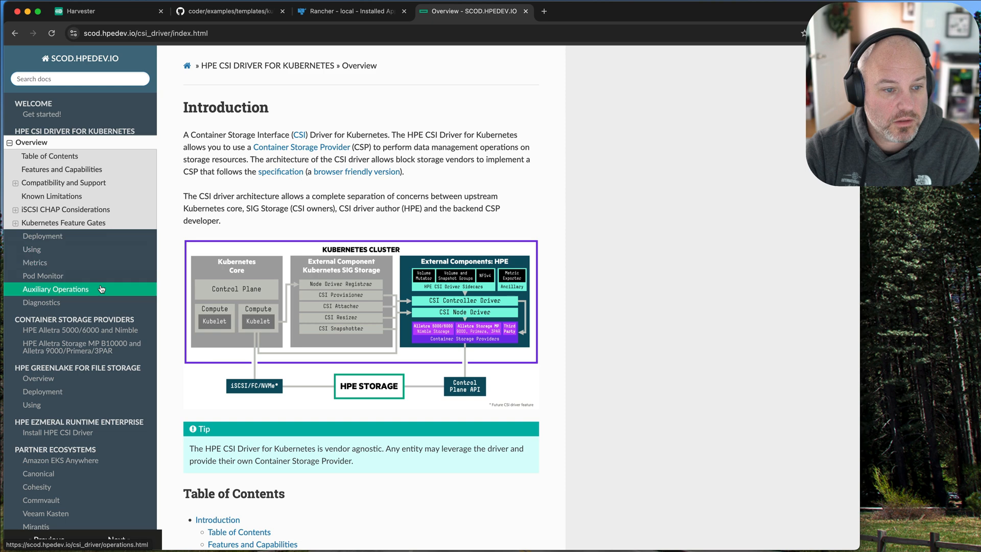
Open the Install HPE CSI Driver guide for HPE Ezmeral Runtime Enterprise and read its version-specific prerequisites and kubectl commands.
scroll(133, 359, down, 5)
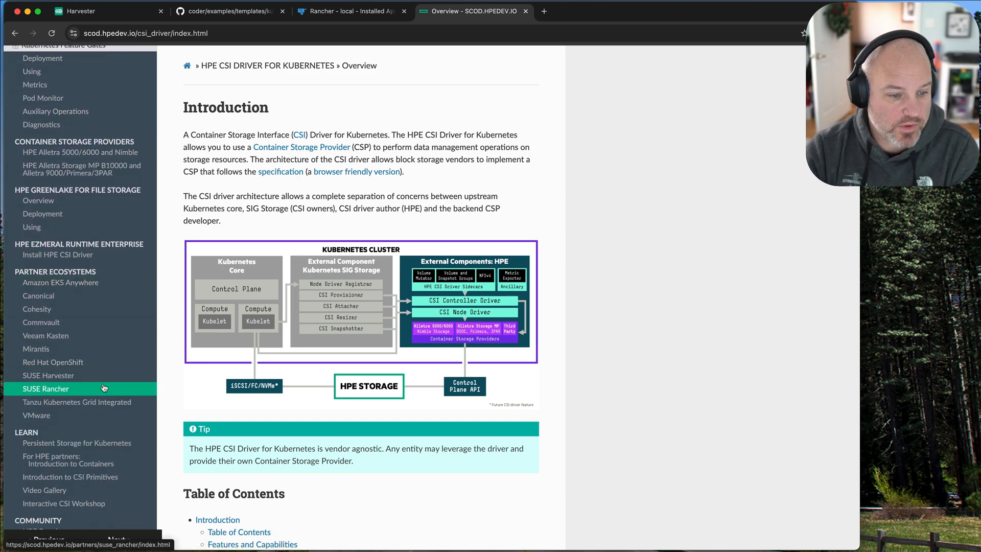
scroll(113, 385, up, 2)
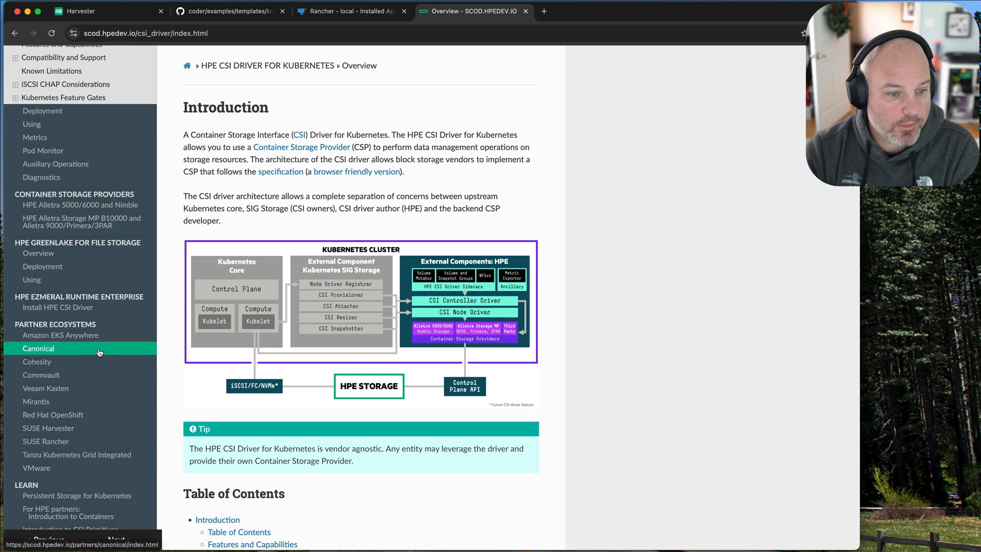
click(126, 313)
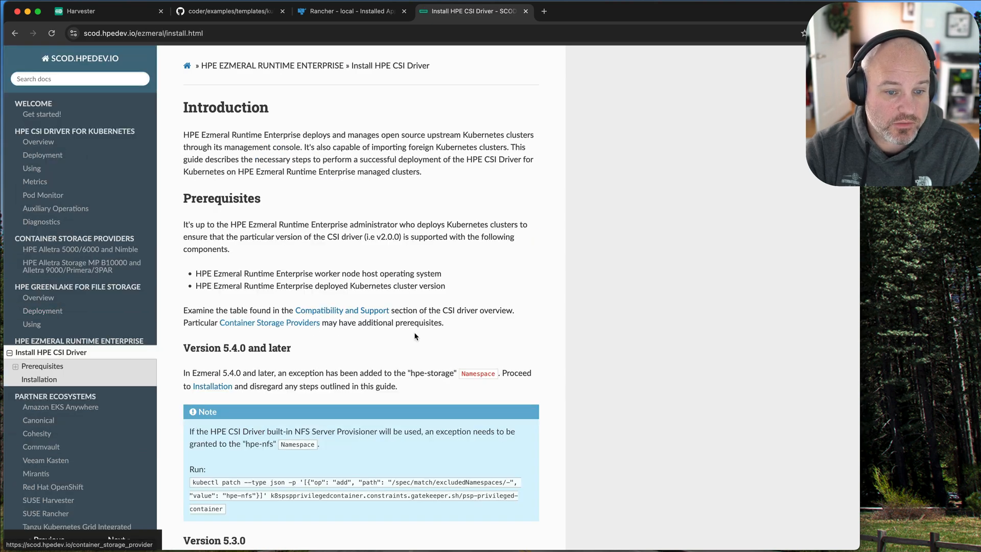
scroll(415, 336, down, 5)
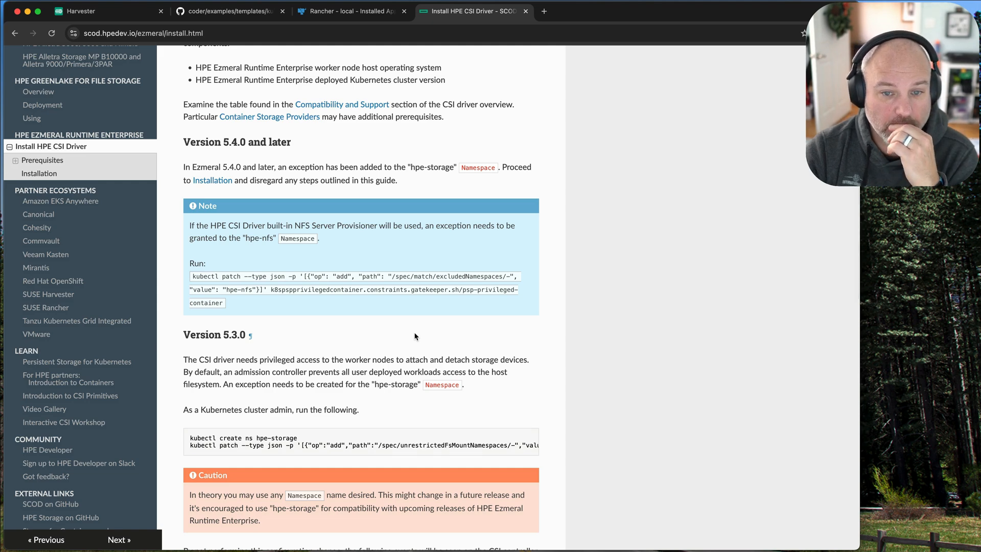
scroll(415, 336, down, 4)
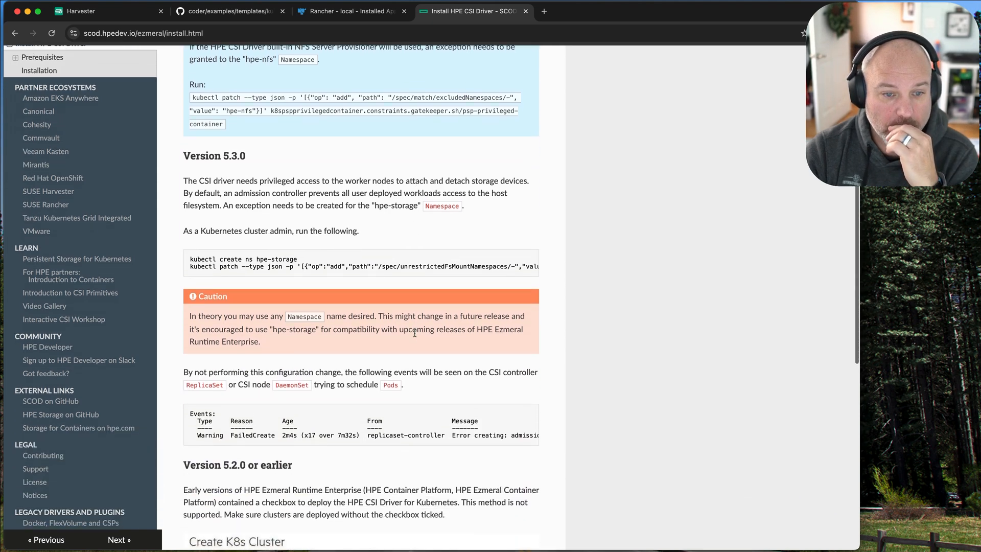
scroll(415, 332, down, 1)
scroll(360, 241, right, 8)
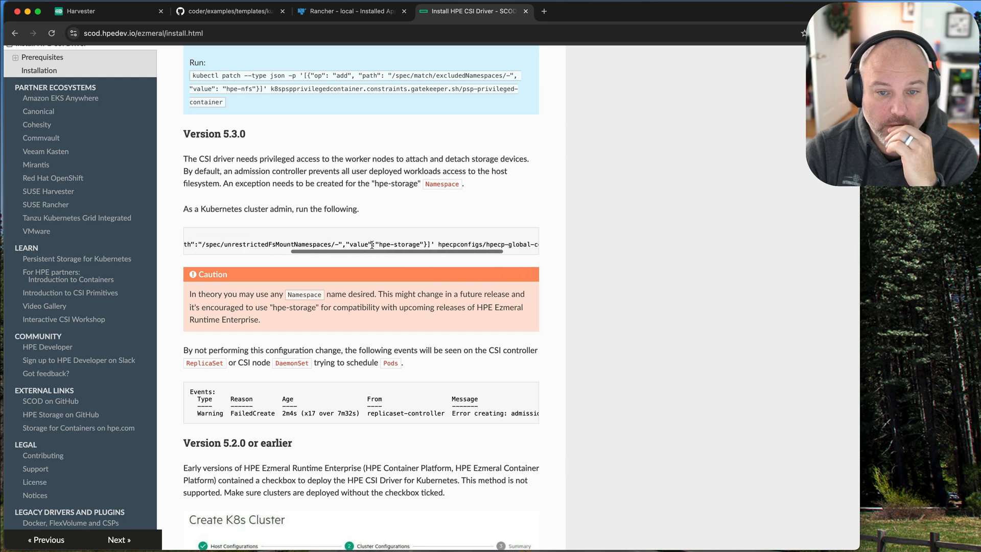
Read the remaining Ezmeral guide sections on version 5.3.0, version 5.2.0 or earlier, and the Installation options.
scroll(372, 244, left, 8)
scroll(384, 316, down, 5)
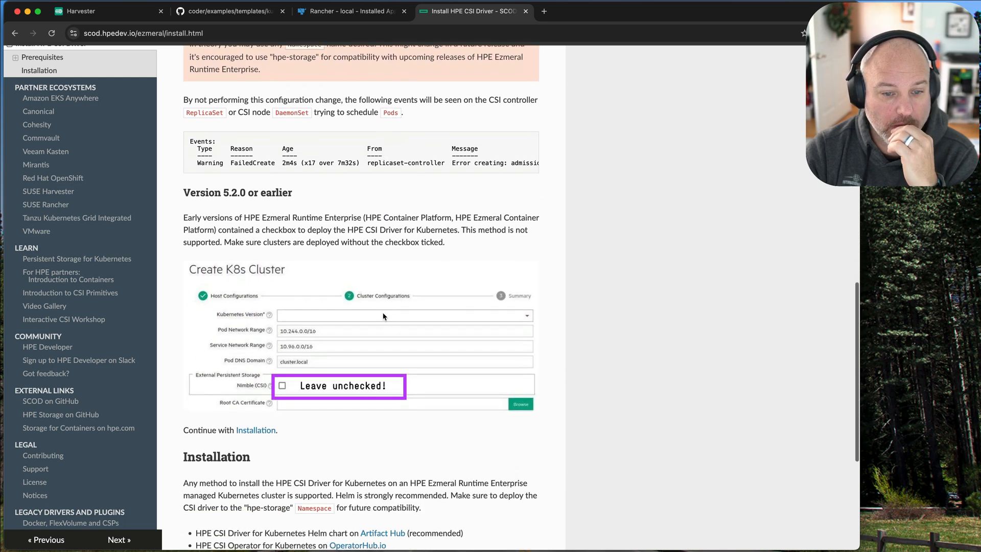
scroll(383, 316, down, 2)
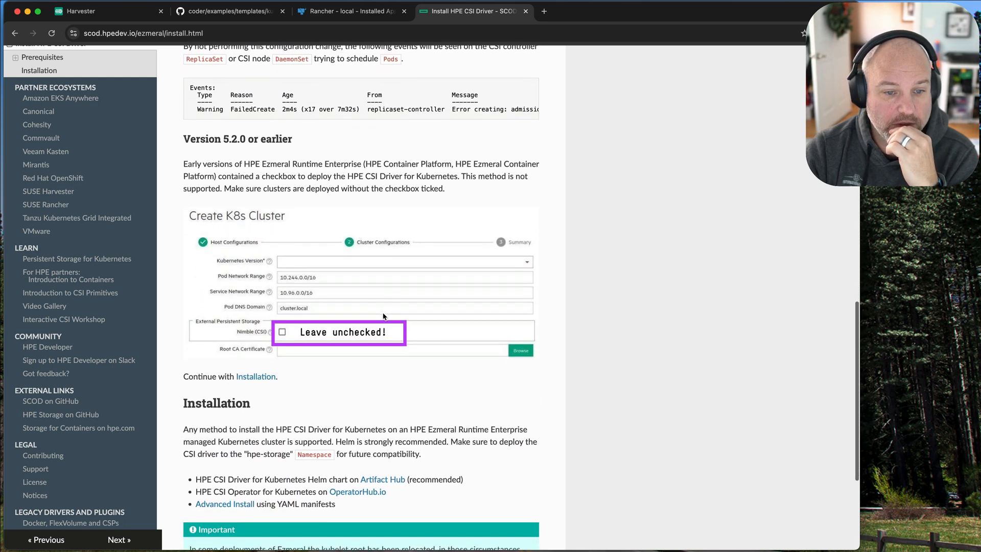
scroll(383, 316, down, 3)
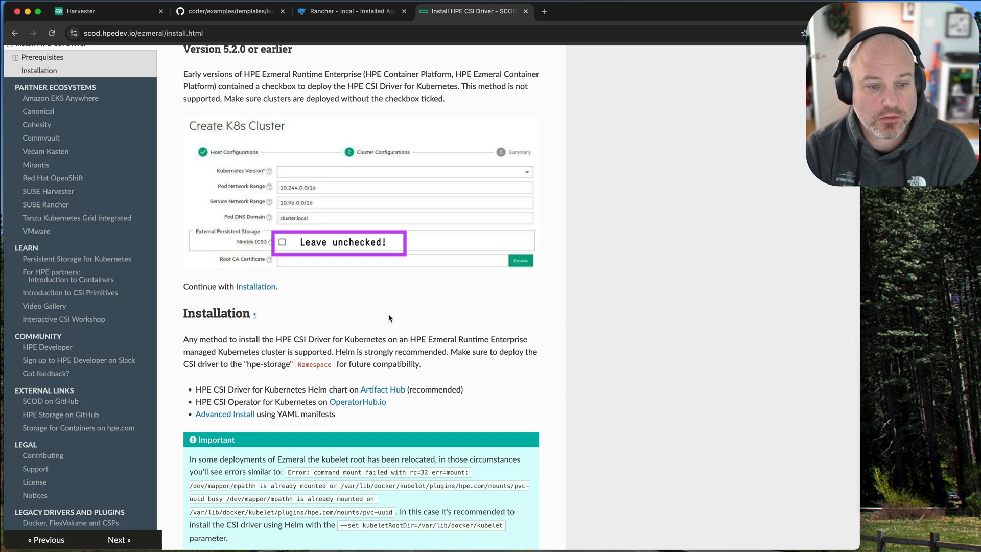
scroll(388, 318, down, 3)
scroll(388, 316, up, 20)
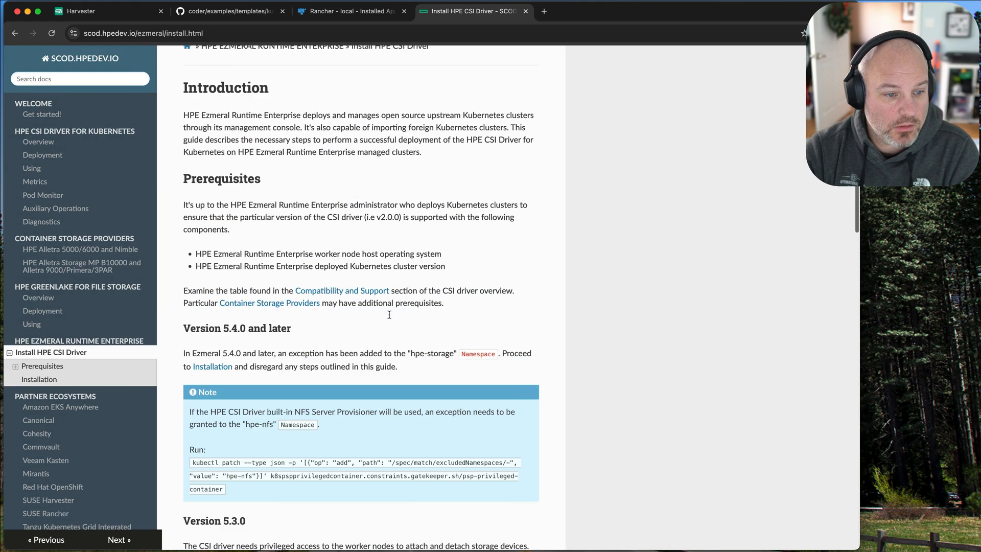
Open the SUSE Rancher partner page and read its supported versions, chart installation instructions and post install steps.
scroll(76, 357, down, 4)
click(46, 335)
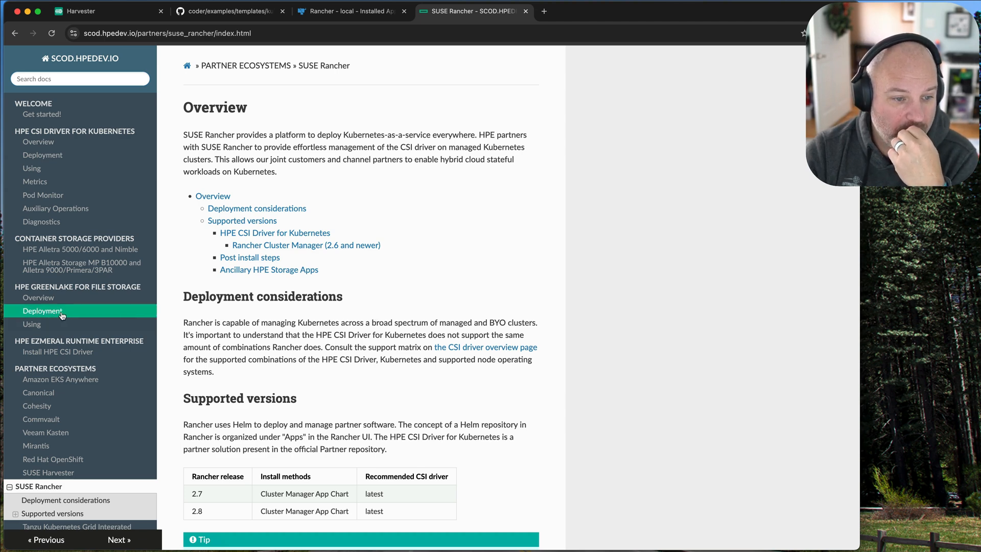
scroll(479, 343, down, 8)
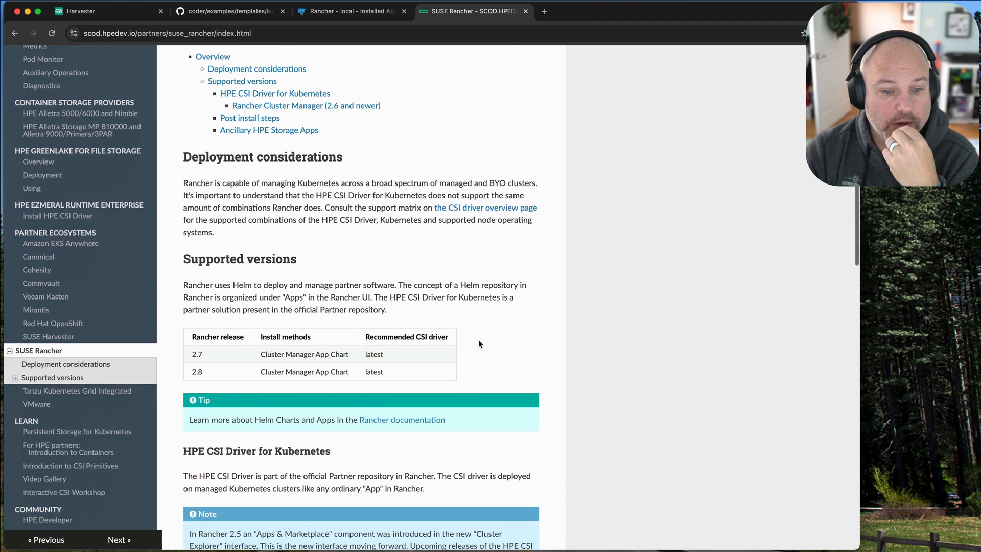
scroll(479, 344, down, 6)
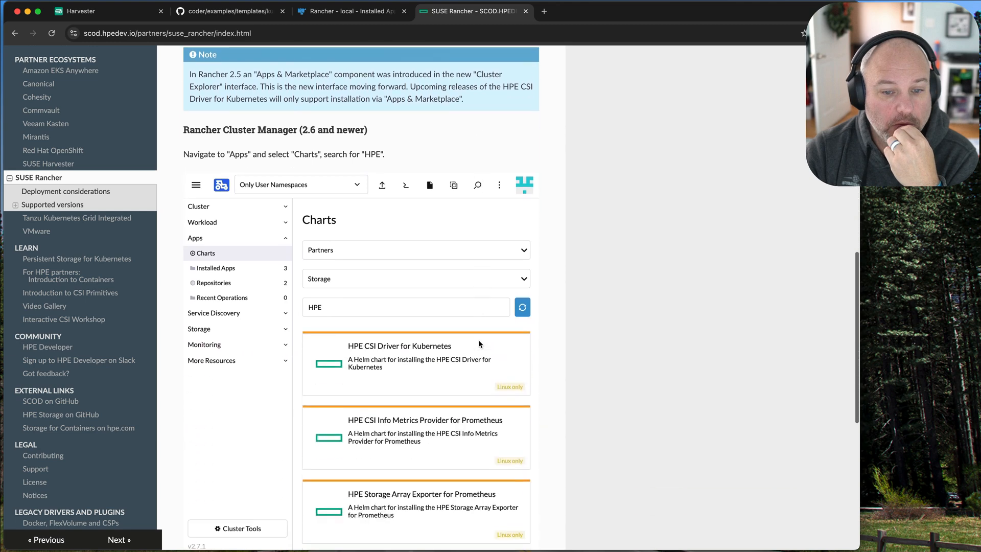
scroll(479, 343, down, 4)
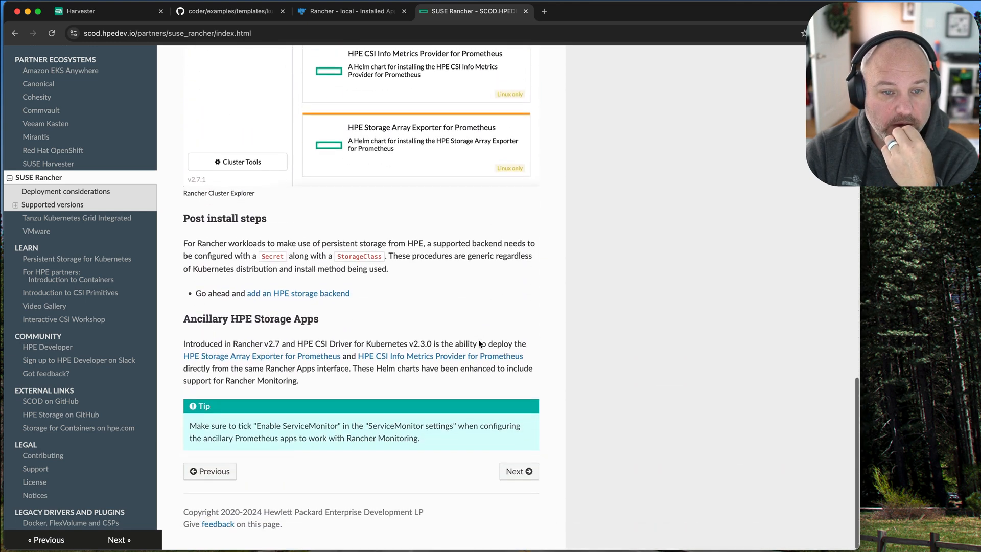
scroll(479, 343, up, 2)
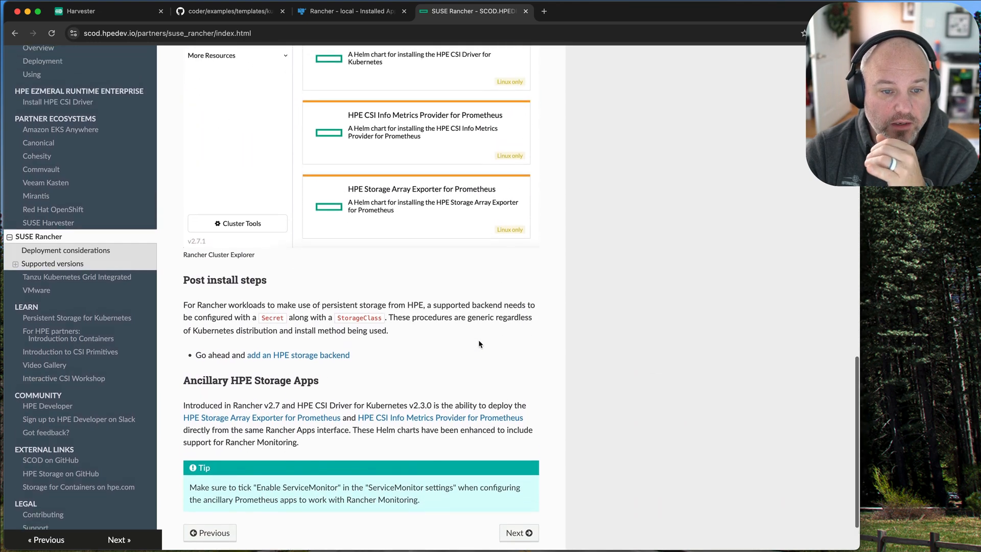
scroll(479, 340, up, 5)
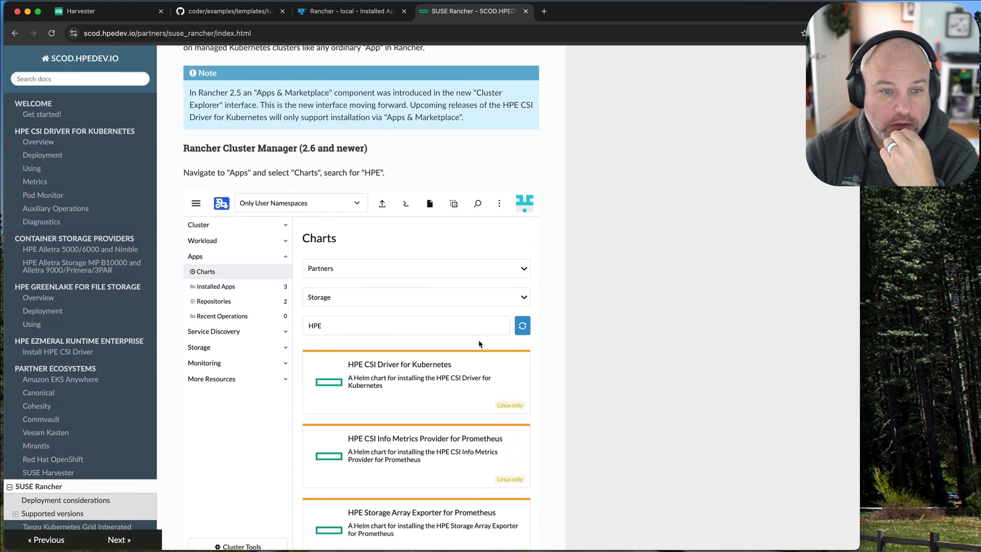
scroll(479, 339, down, 7)
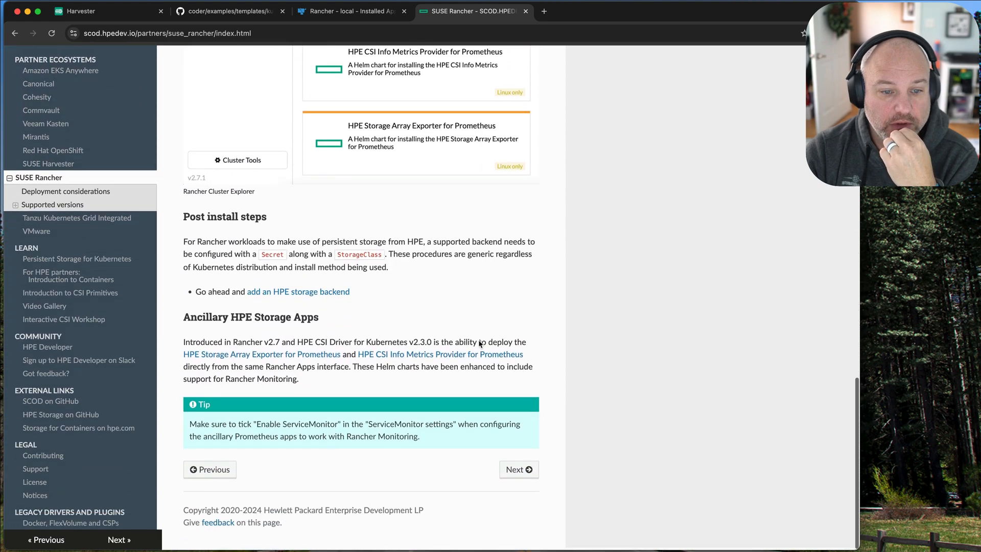
scroll(478, 341, up, 5)
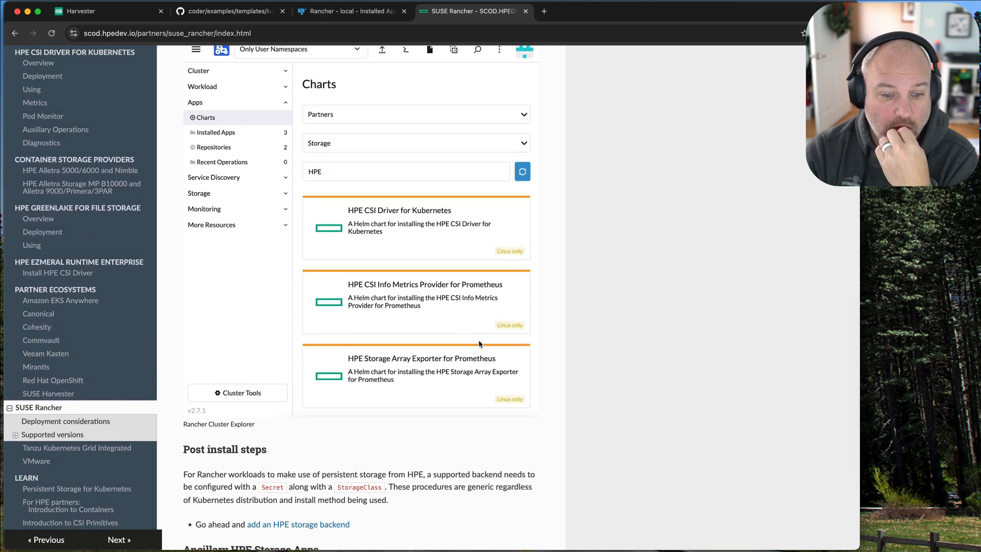
Open the linked instructions for adding an HPE storage backend and examine the Secret parameters and example credentials.
click(303, 525)
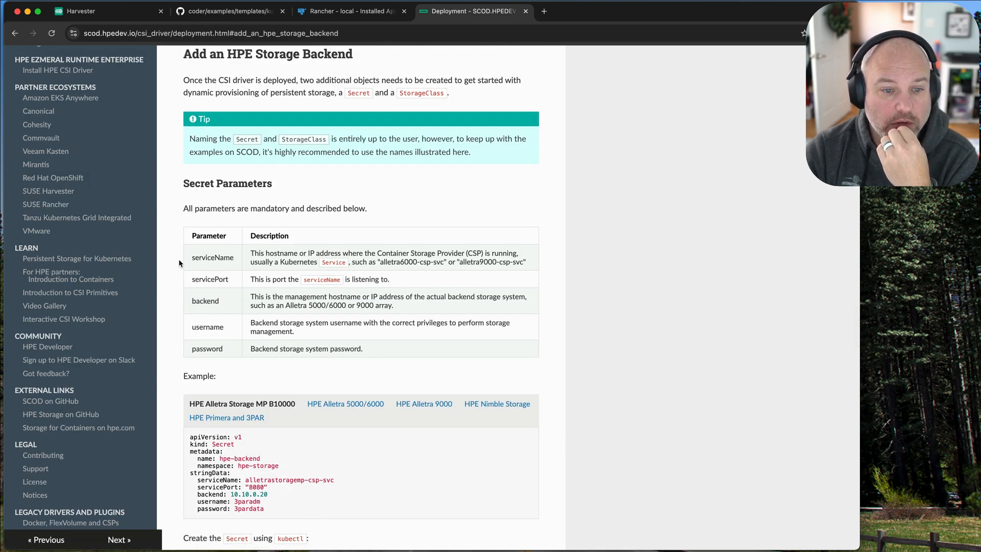
scroll(273, 389, down, 5)
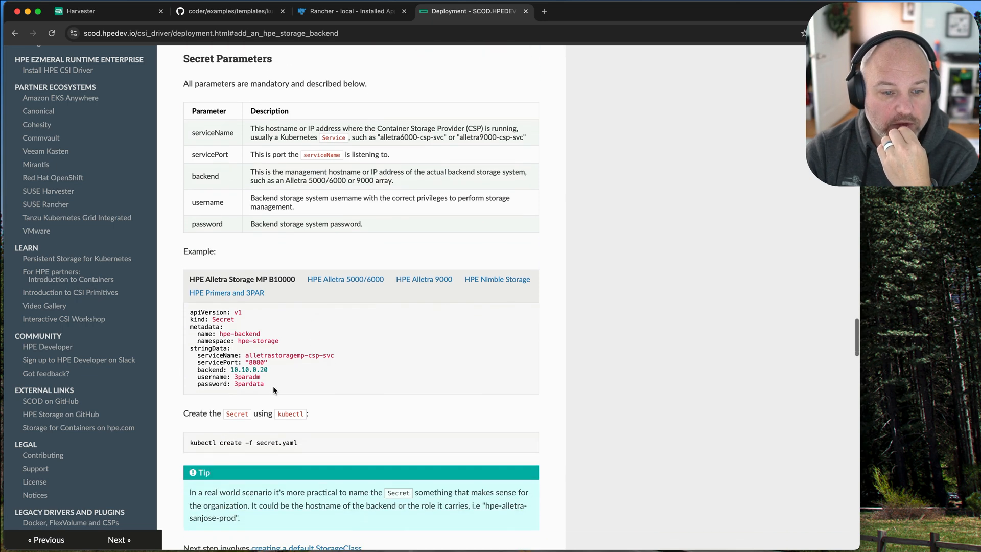
drag(274, 388, 229, 377)
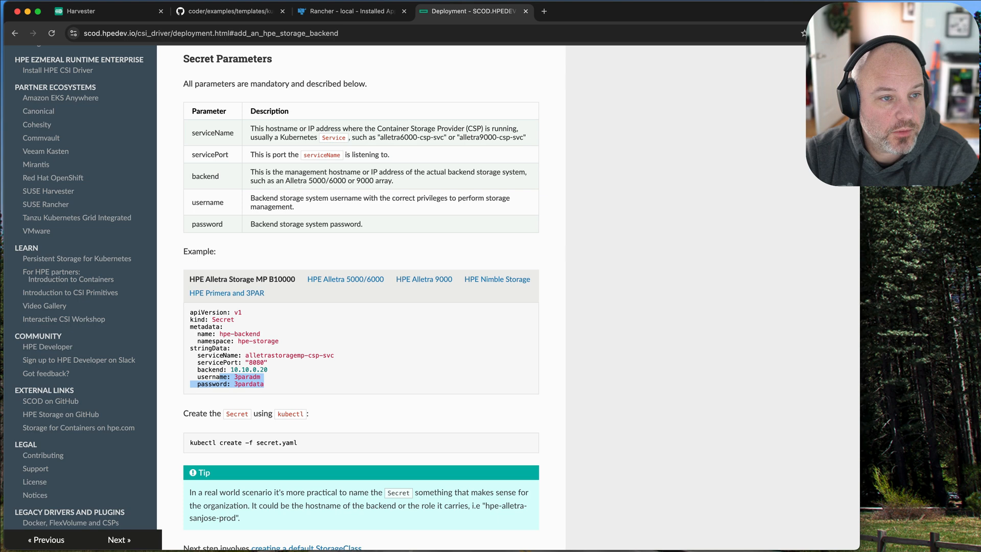
Return to the SUSE Rancher page and recheck the Rancher 2.8 support row, the Apps & Marketplace note and the post install steps.
click(104, 203)
scroll(439, 348, up, 5)
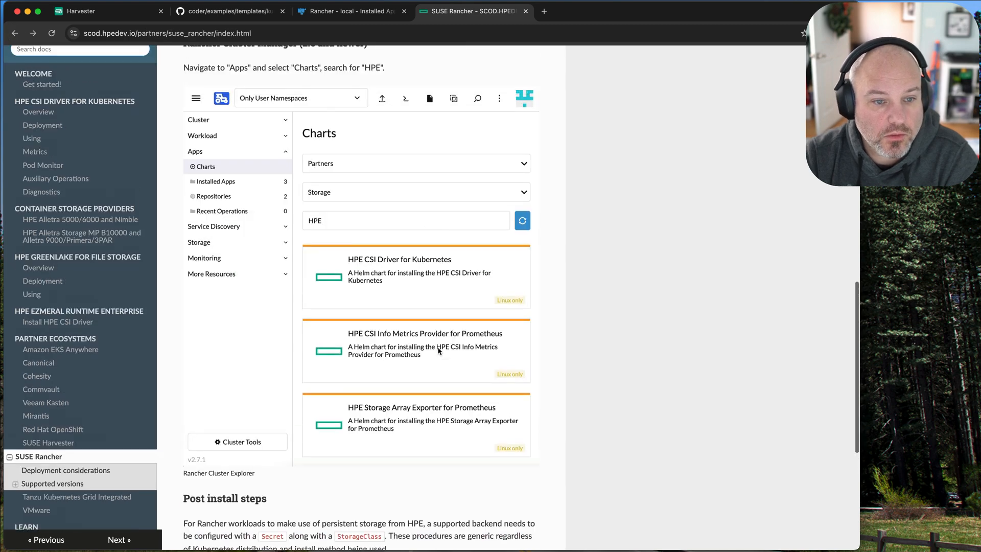
scroll(439, 350, up, 2)
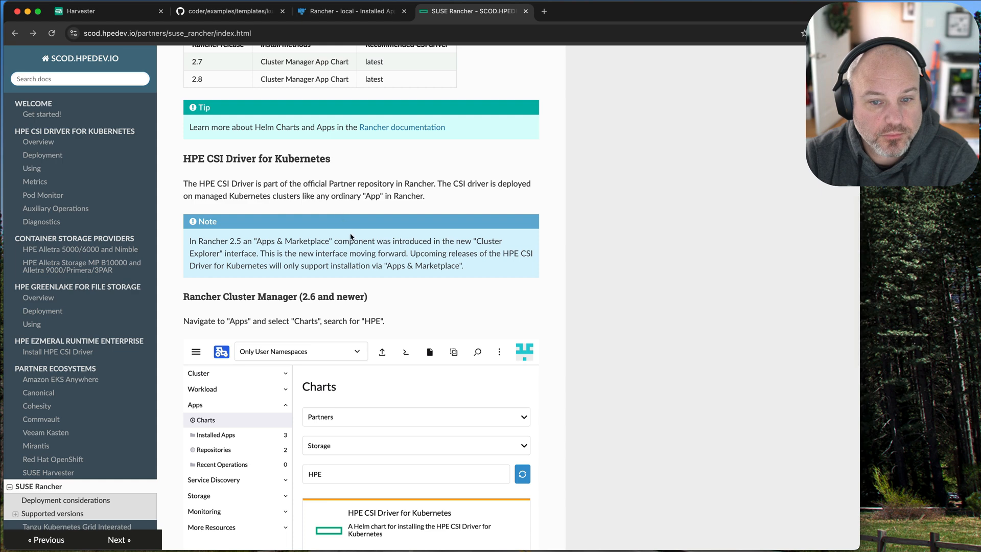
scroll(351, 237, up, 1)
drag(354, 243, 420, 270)
scroll(440, 269, up, 3)
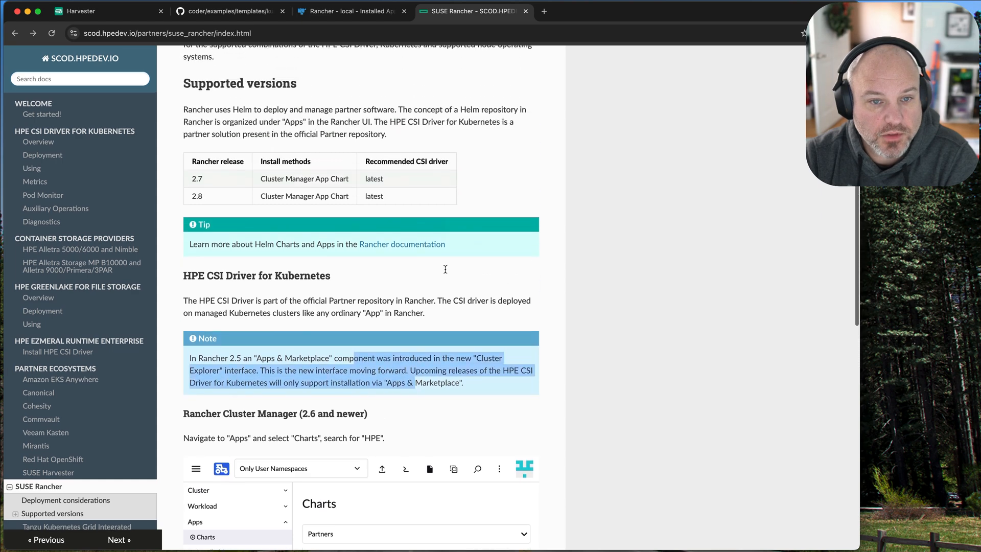
double_click(378, 208)
drag(344, 209, 170, 202)
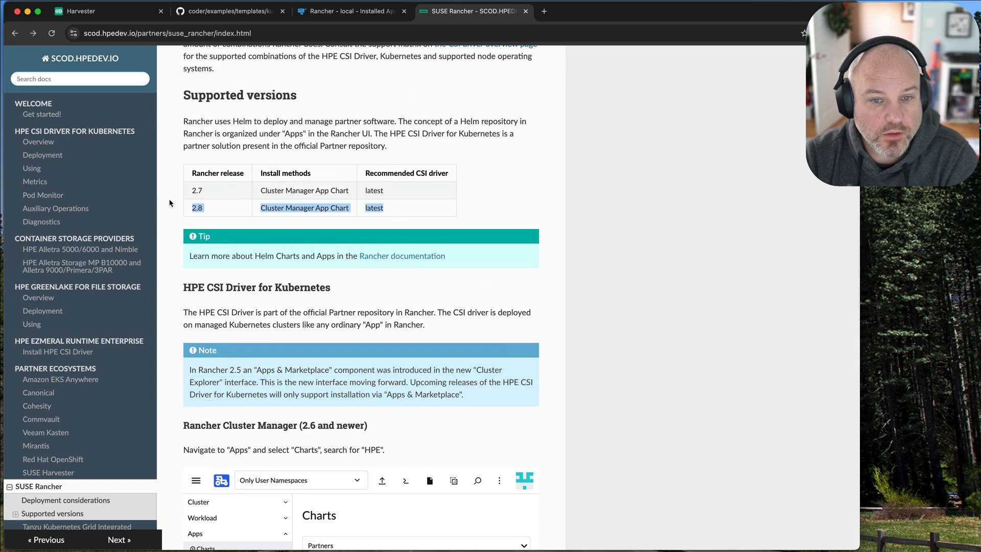
scroll(458, 303, down, 10)
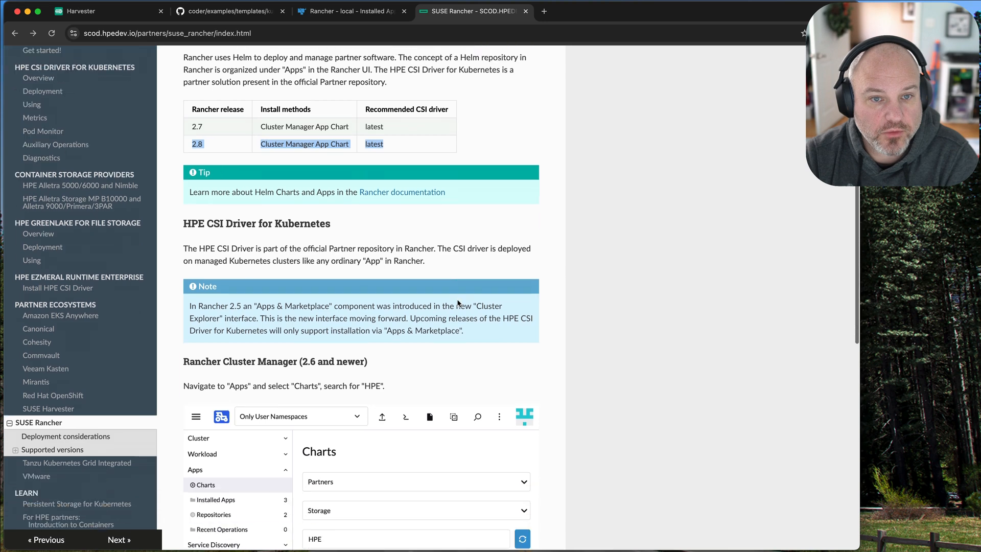
scroll(458, 303, down, 1)
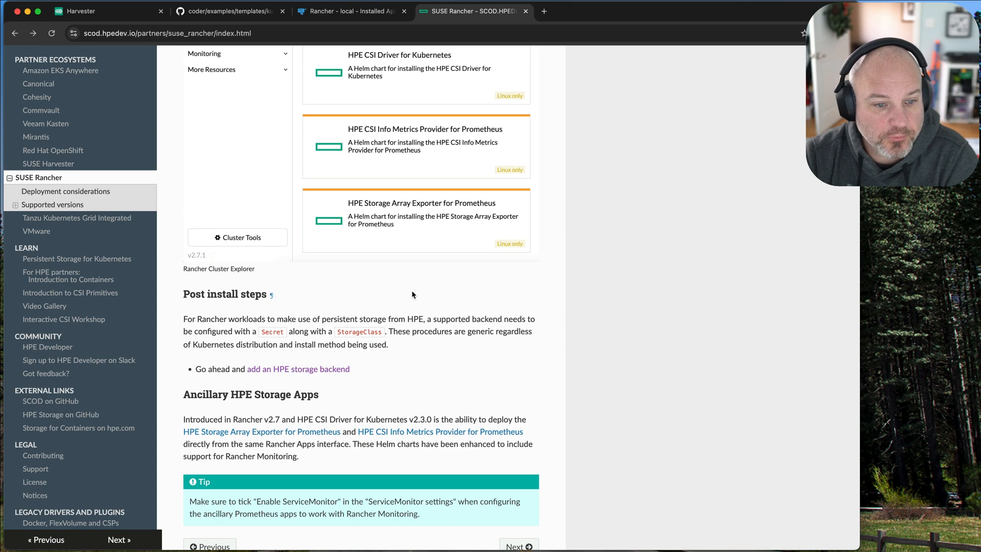
scroll(413, 294, up, 7)
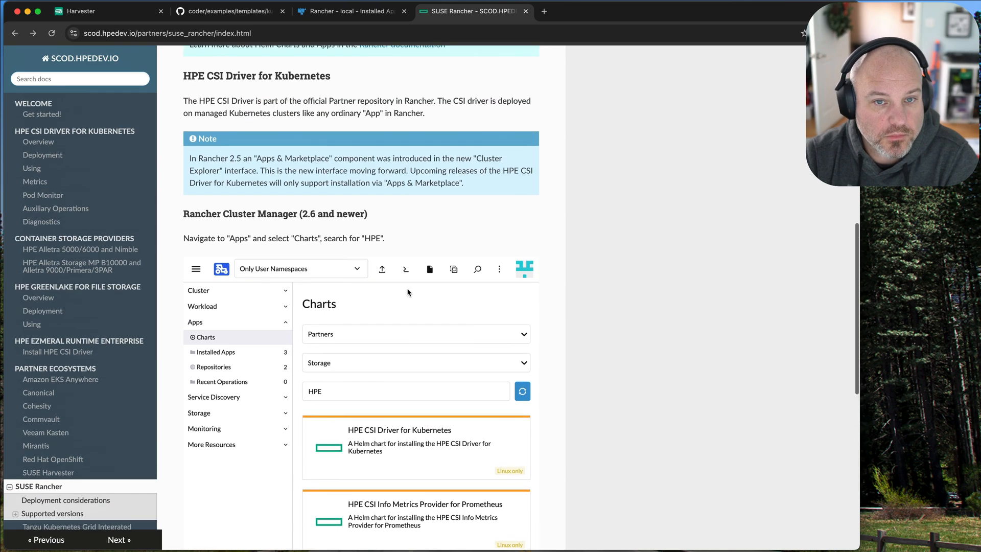
Switch back to Rancher and examine the schema error about the registry property in the chart installation log.
click(321, 16)
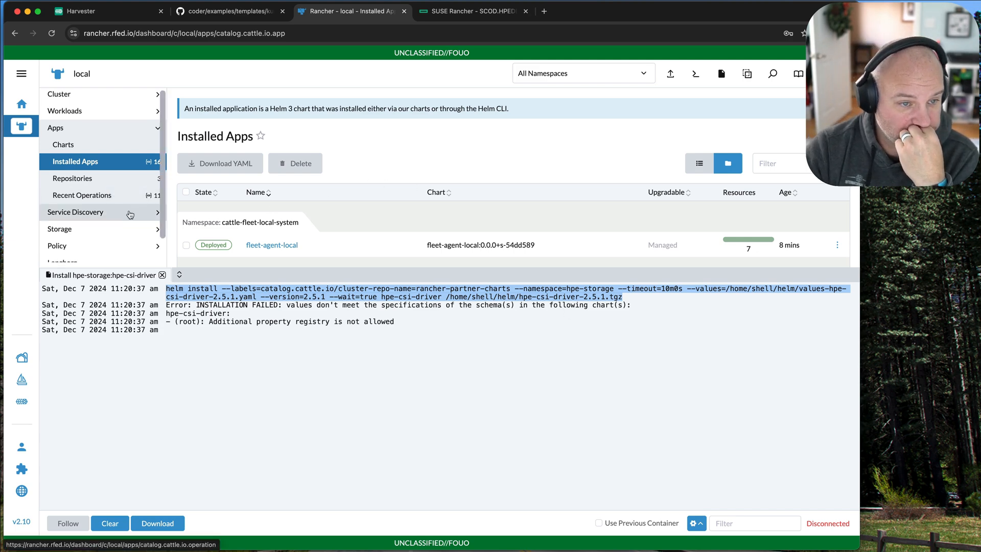
scroll(128, 205, down, 2)
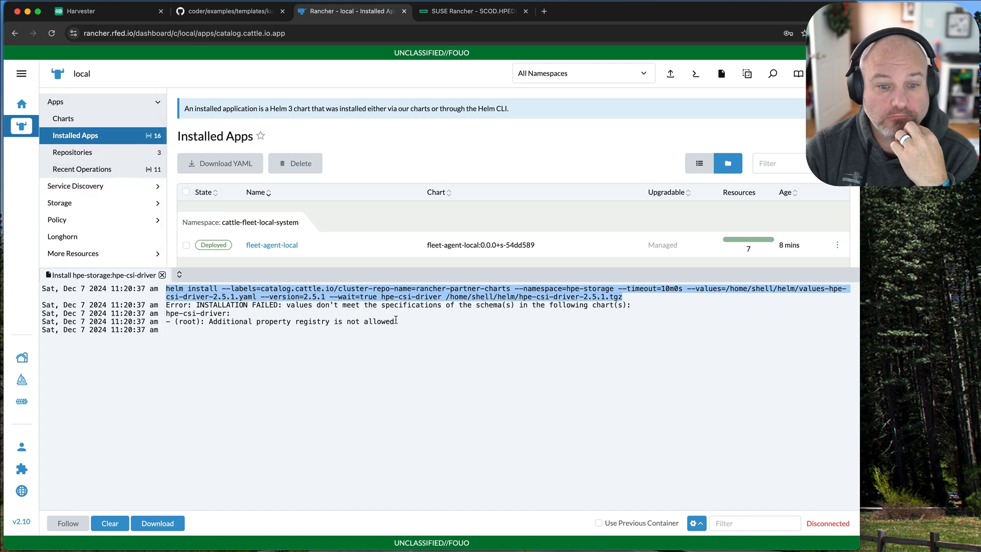
drag(403, 322, 187, 322)
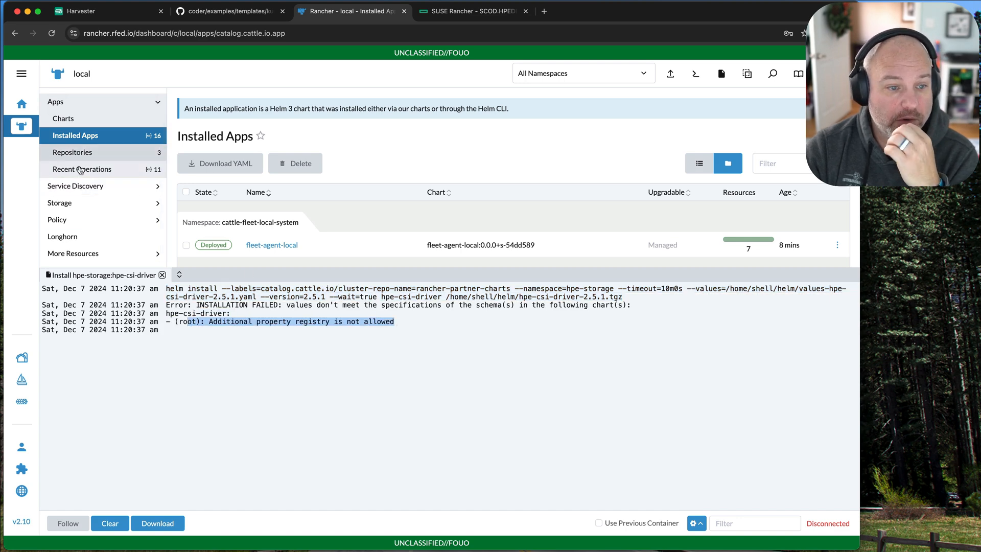
scroll(102, 193, up, 1)
scroll(103, 193, up, 1)
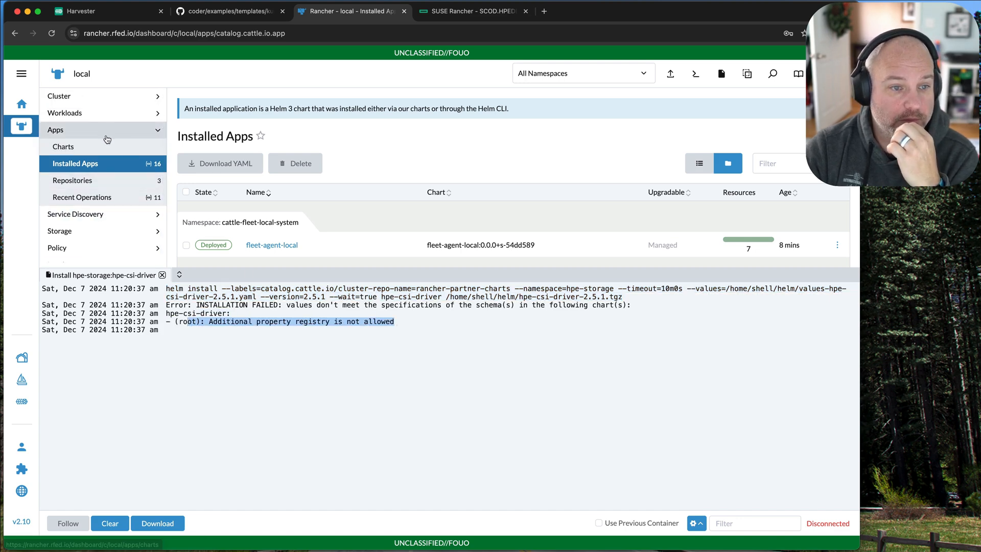
Open Rancher's chart catalogue, shrink the log pane to make room, and filter the charts by "csi".
click(102, 145)
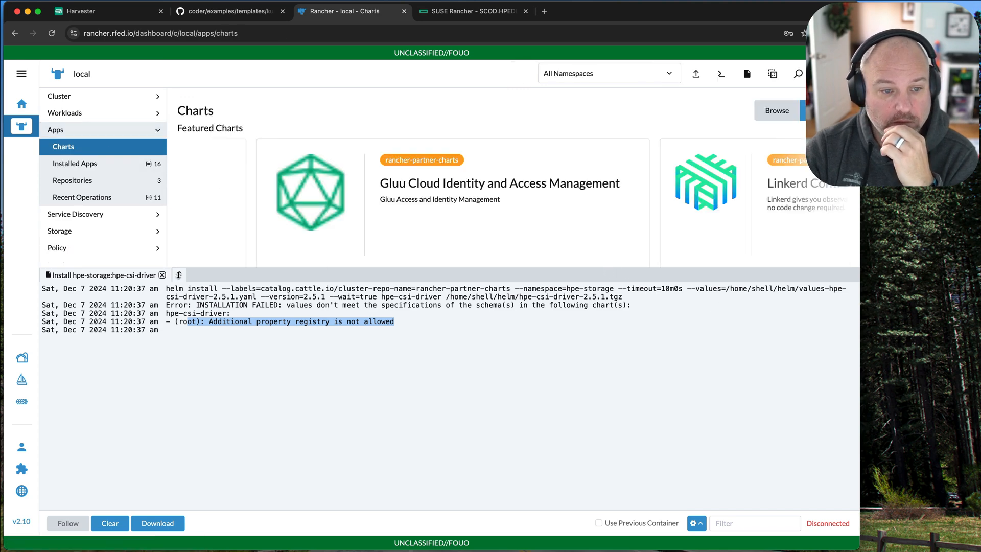
drag(179, 274, 180, 441)
click(726, 340)
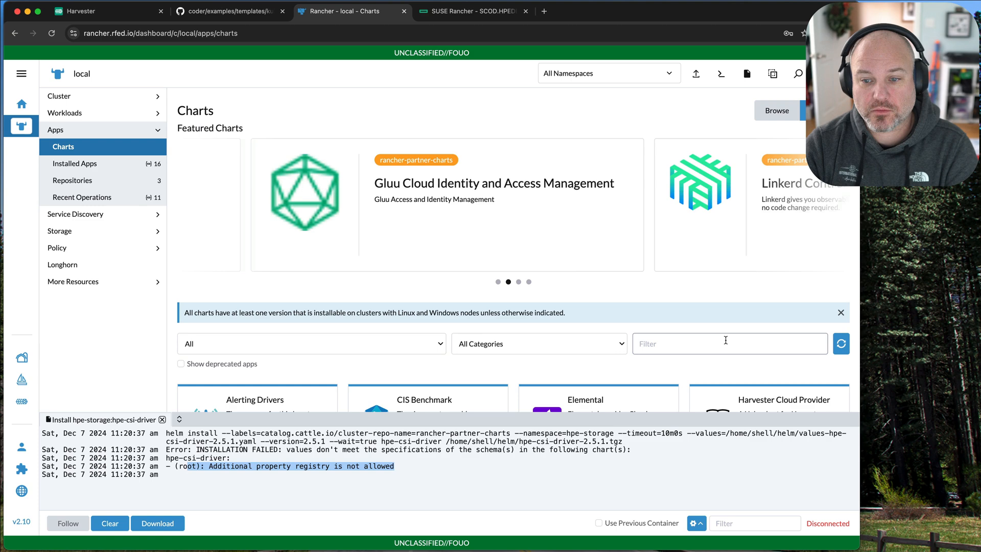
text(csi)
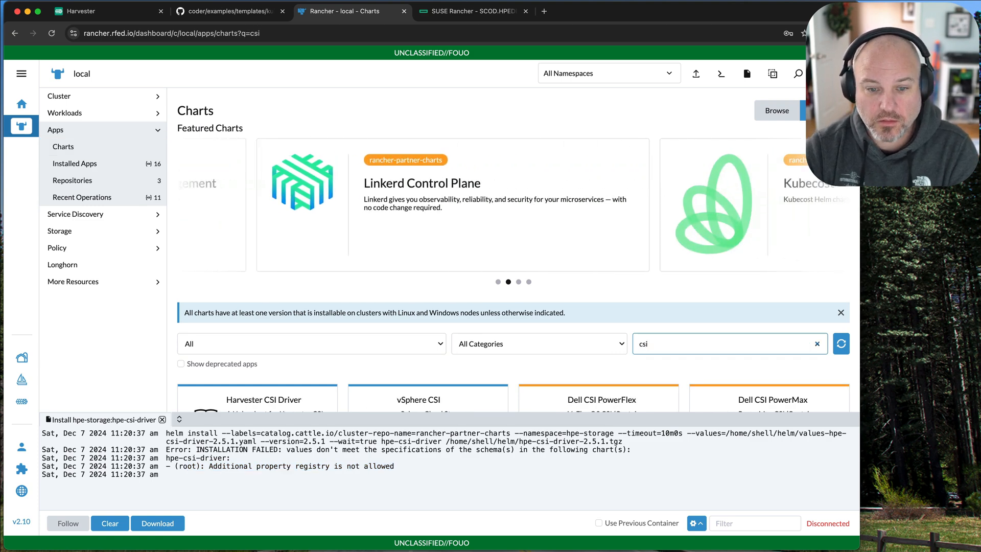
scroll(674, 326, down, 5)
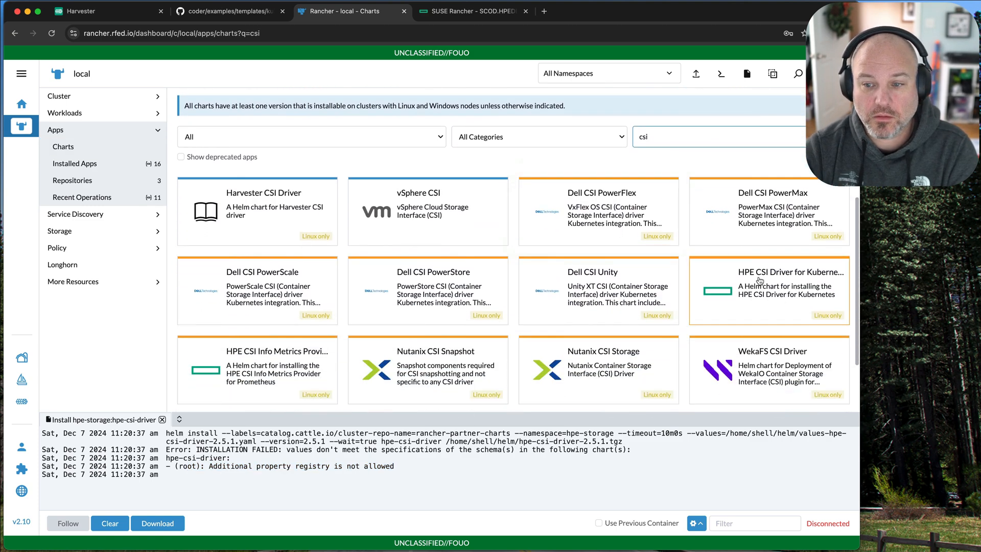
Start installing the HPE CSI Driver for Kubernetes 2.5.1 chart without a project and proceed to its values settings.
click(782, 298)
click(829, 142)
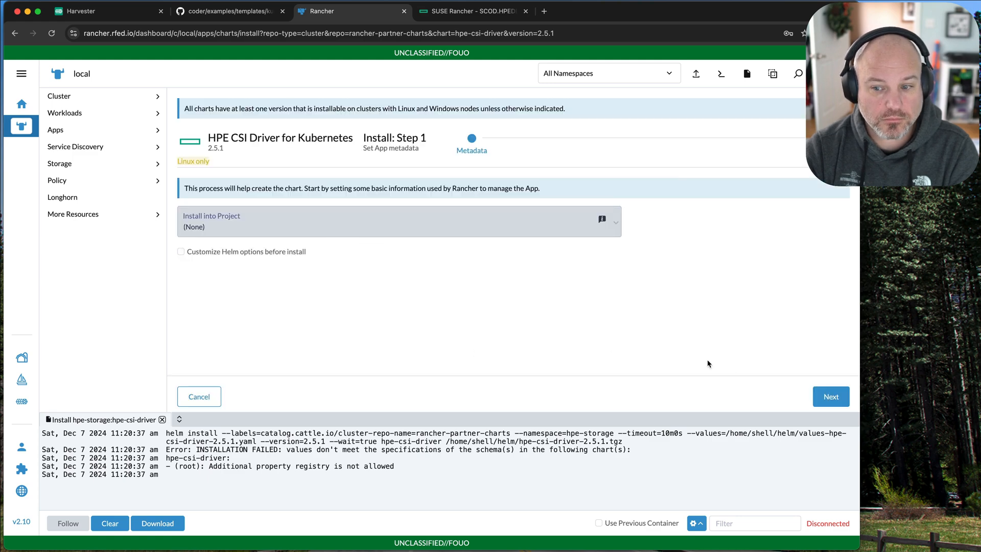
click(831, 398)
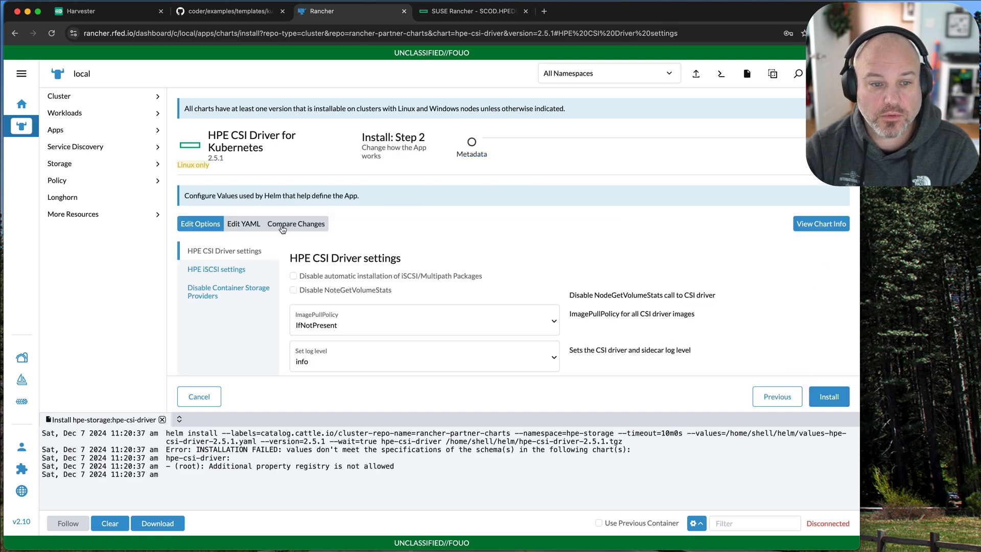
Show the chart's values as YAML and examine the controller, csp and disable sections.
click(244, 225)
scroll(395, 306, down, 3)
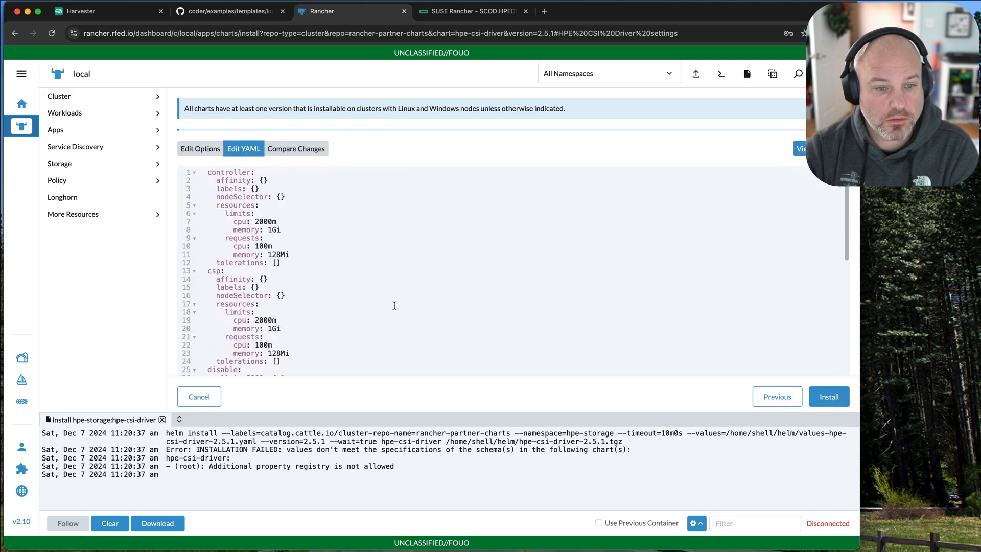
scroll(395, 305, down, 5)
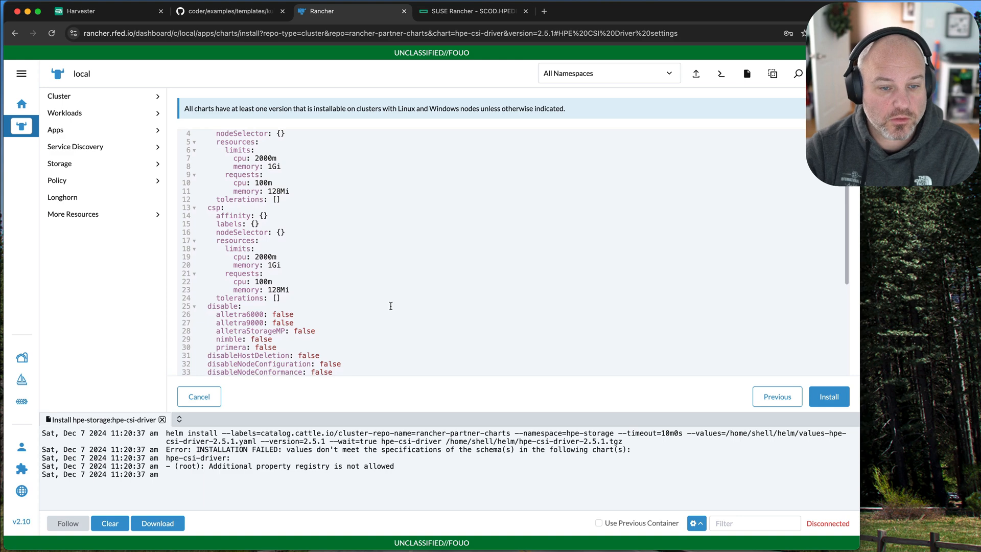
scroll(391, 305, up, 5)
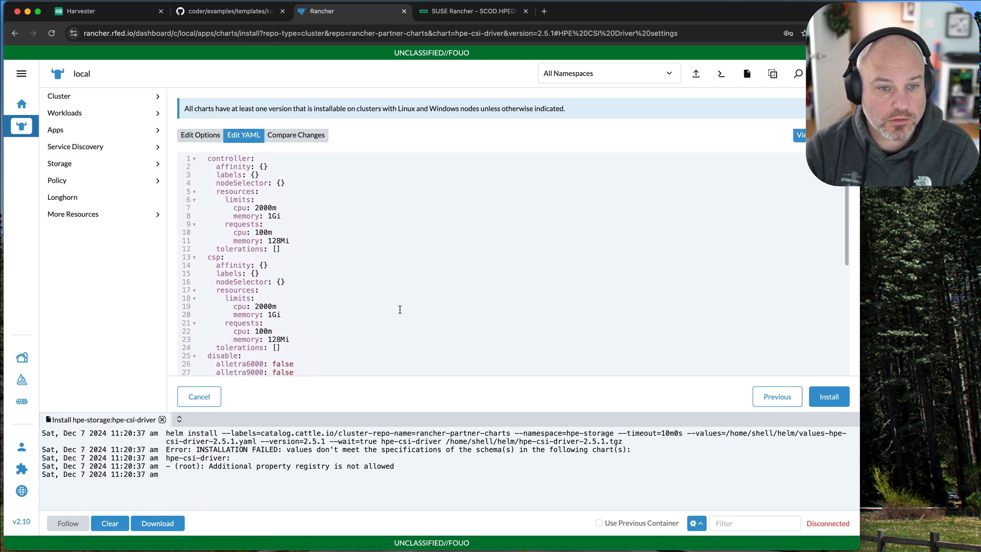
Delete the "registry: quay.io" line from the end of the HPE CSI Driver chart's YAML values.
scroll(282, 256, down, 3)
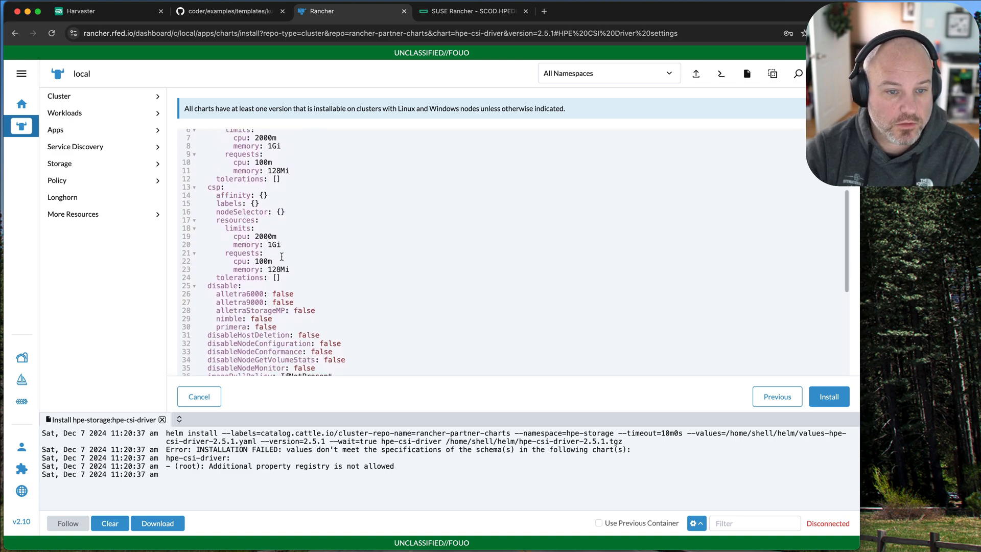
scroll(282, 256, down, 4)
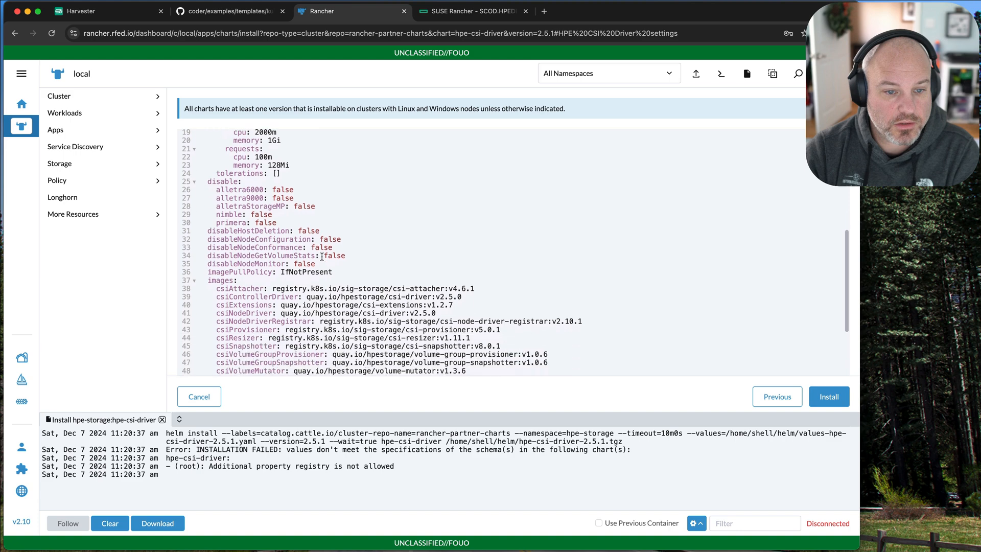
scroll(321, 257, down, 5)
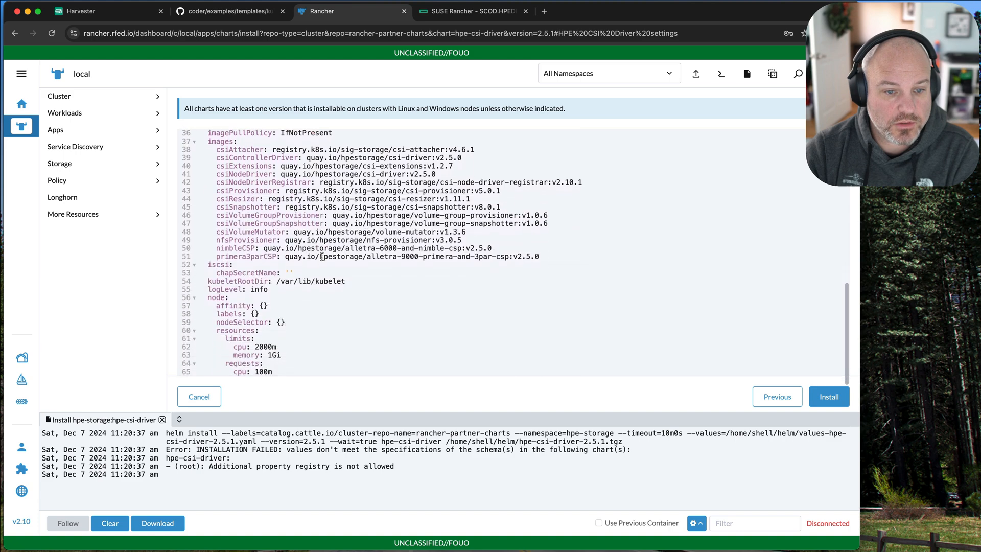
scroll(321, 257, down, 2)
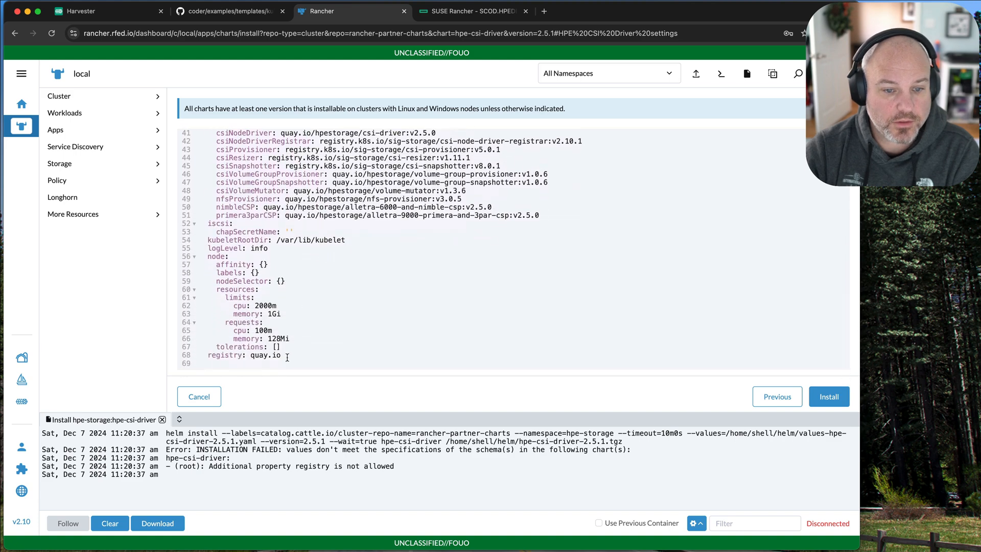
drag(287, 358, 176, 363)
click(312, 362)
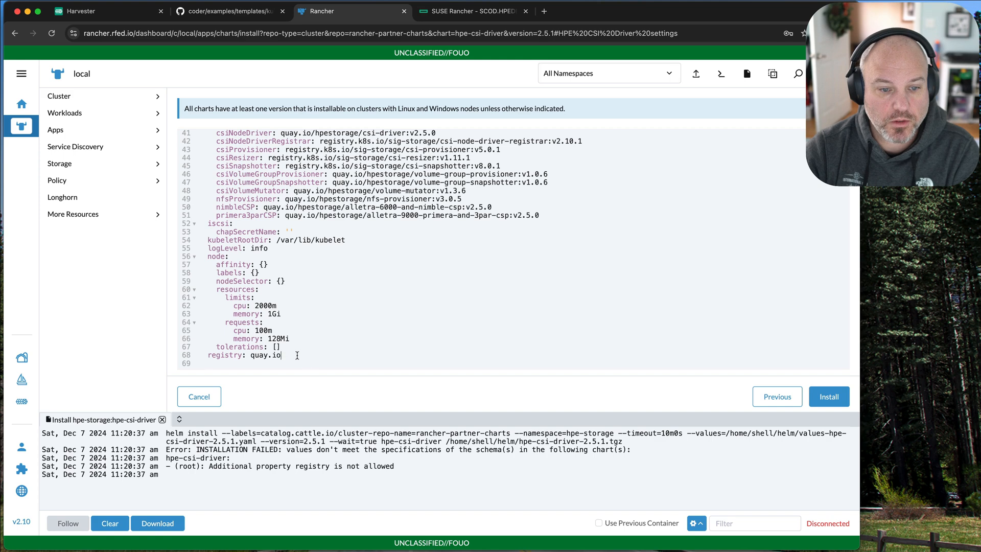
drag(297, 355, 186, 360)
key(BackSpace)
key(BackSpace)
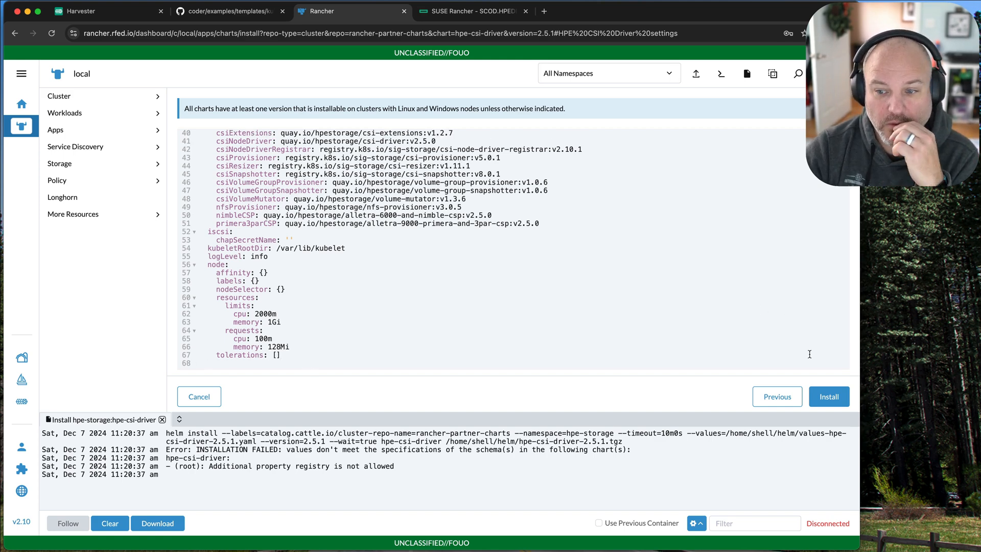
Install the chart with the edited values and check the target namespace in the installation log.
click(829, 398)
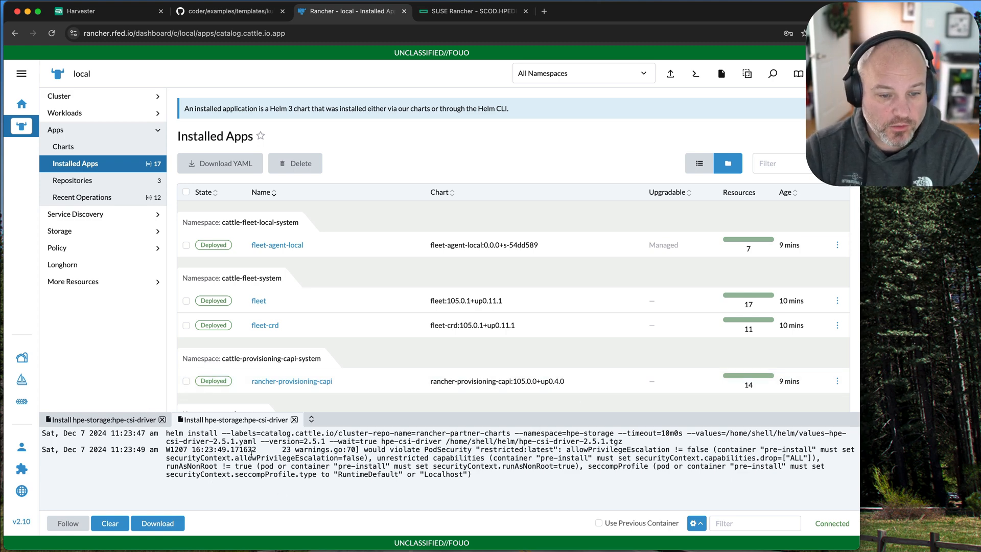
scroll(373, 333, down, 5)
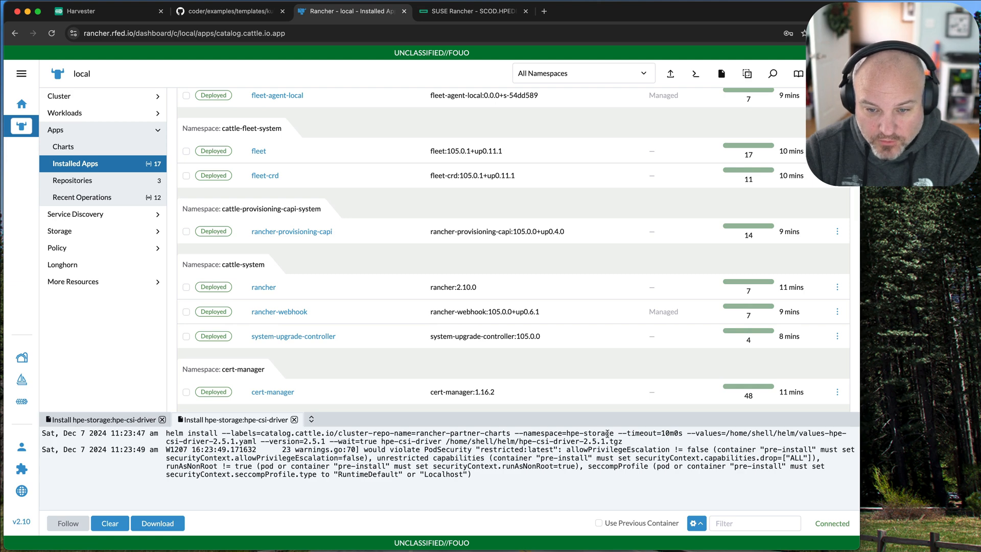
drag(613, 434, 566, 434)
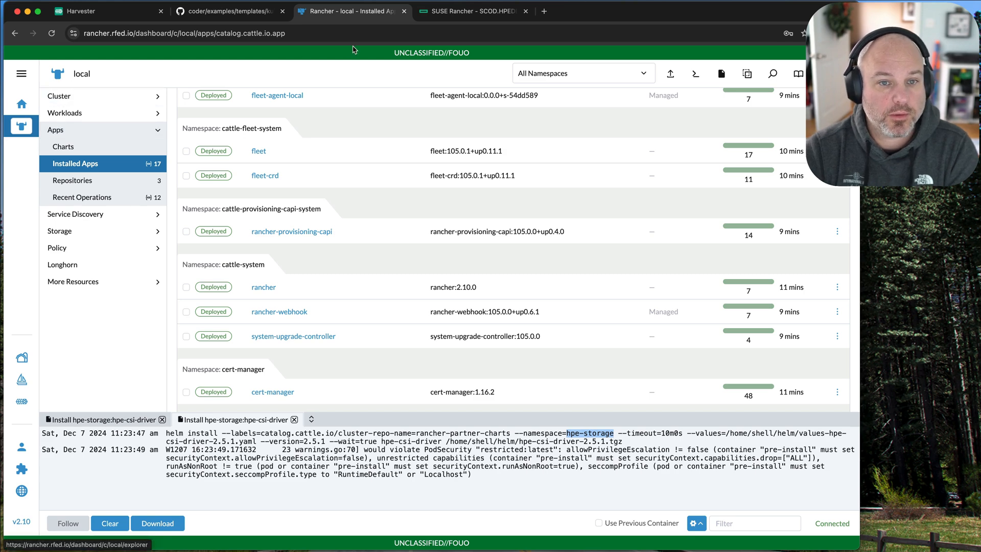
Open Rancher in a new browser tab and show the local cluster's projects and namespaces.
key(super+t)
text(rnac)
key(BackSpace)
key(BackSpace)
key(BackSpace)
text(ancher.rfed.io)
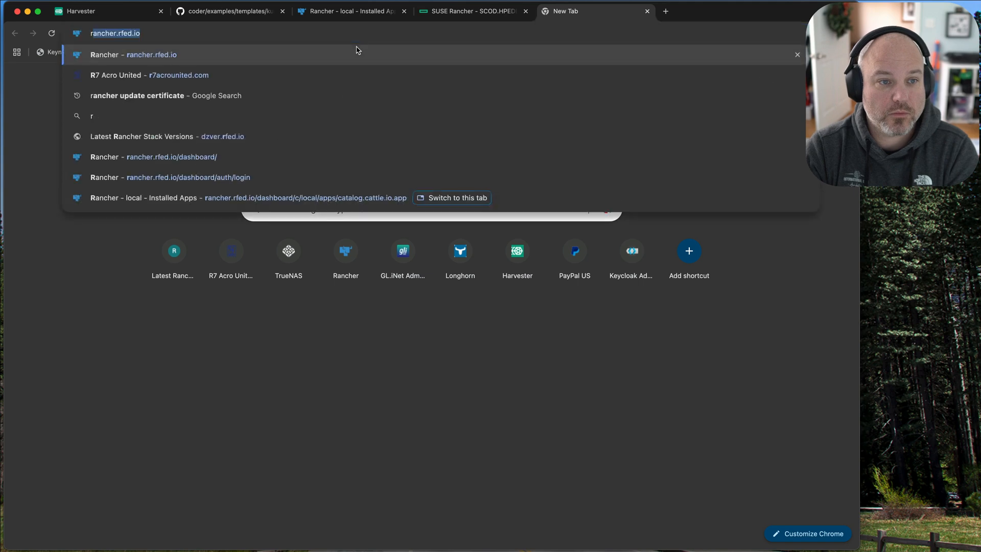
key(Return)
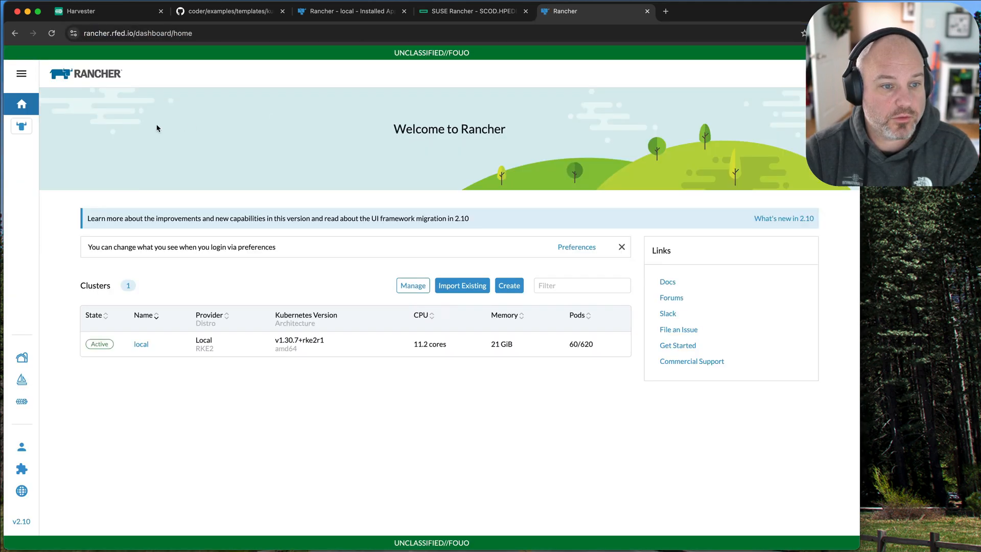
click(21, 127)
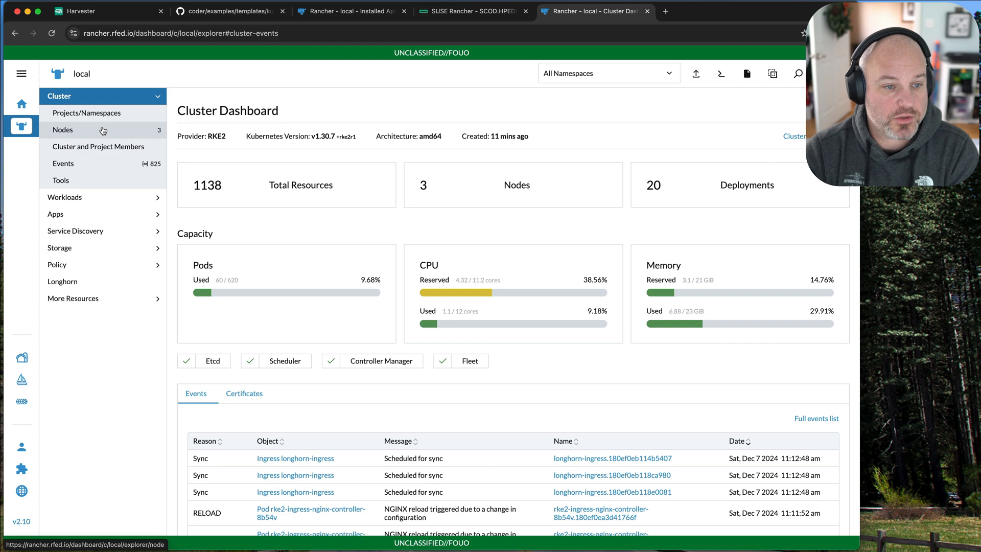
click(127, 118)
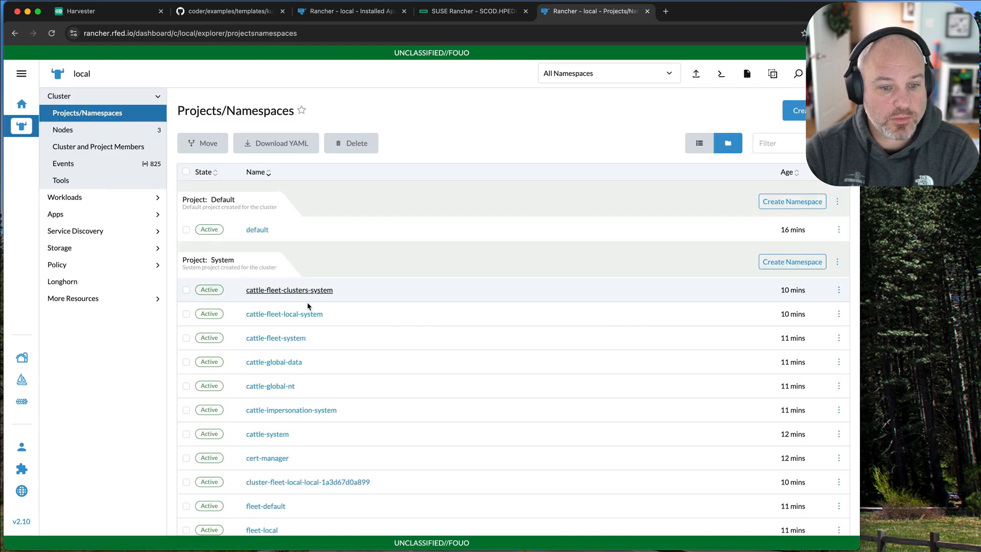
Open the hpe-storage namespace and view the Pod Security Admission settings in its configuration.
scroll(405, 392, down, 1)
scroll(404, 392, down, 8)
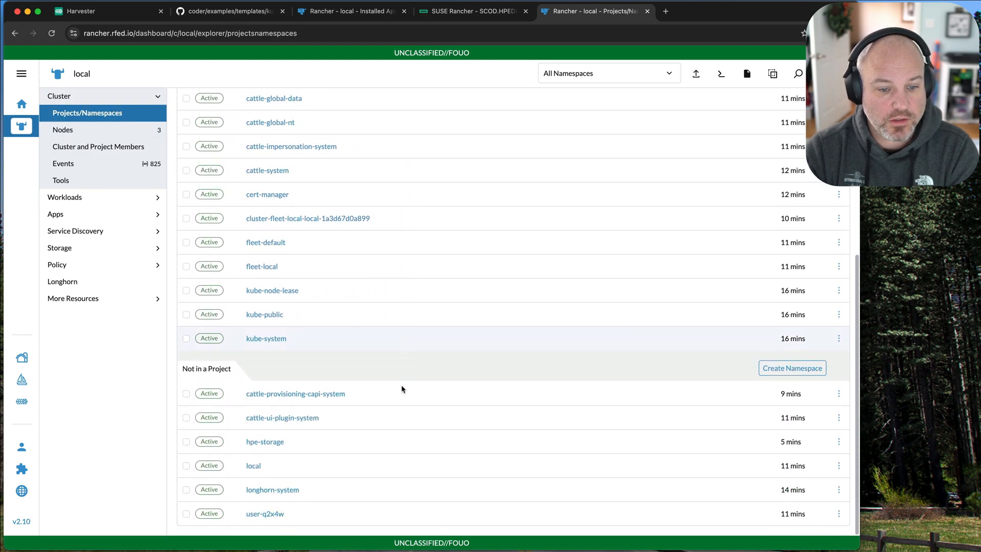
click(257, 442)
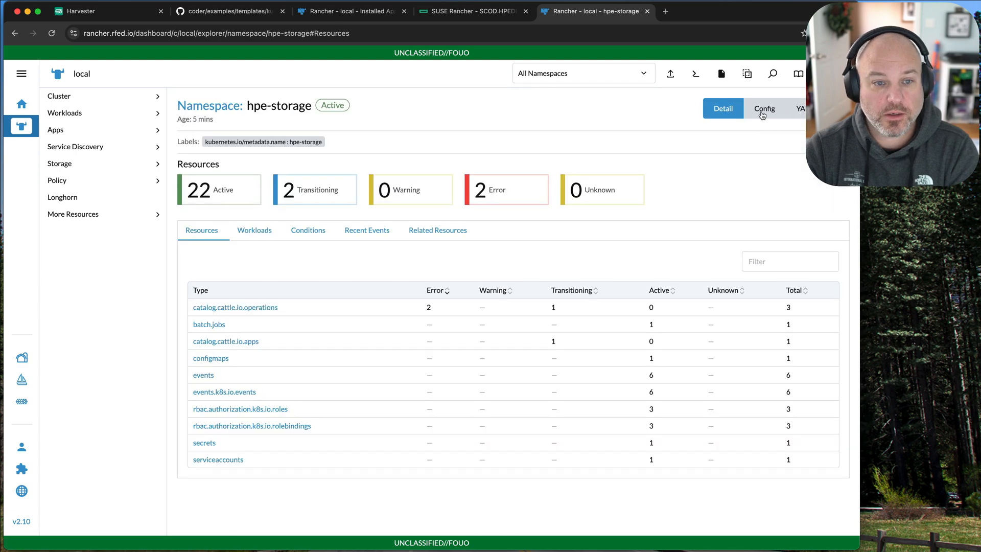
click(761, 114)
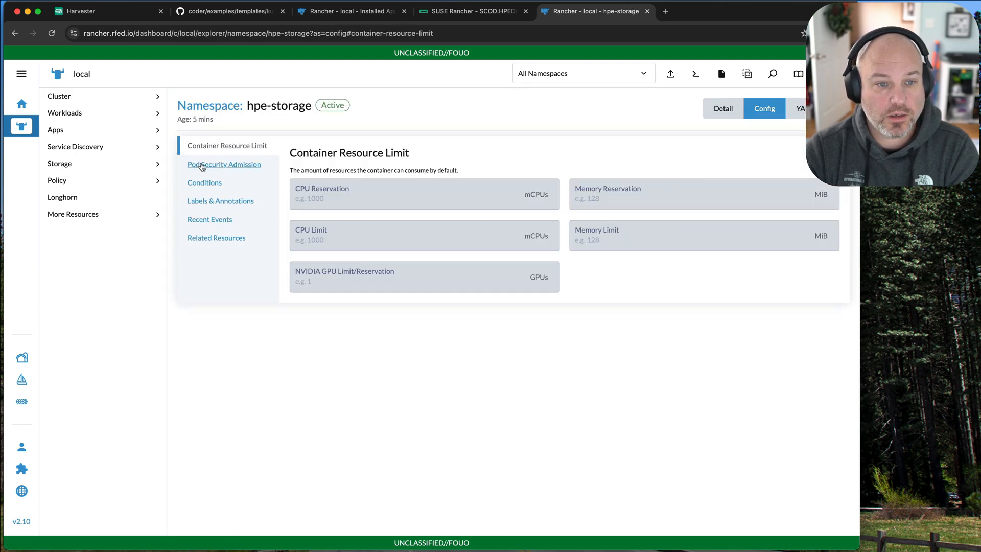
click(203, 165)
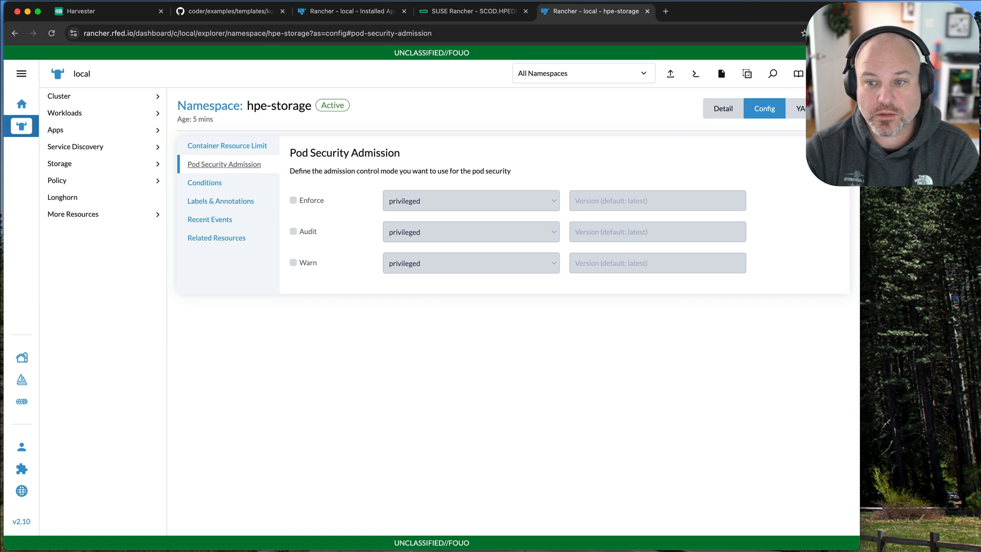
Edit the hpe-storage namespace to enable Enforce, Audit and Warn pod security admission at the privileged level, and save it.
click(830, 108)
click(792, 149)
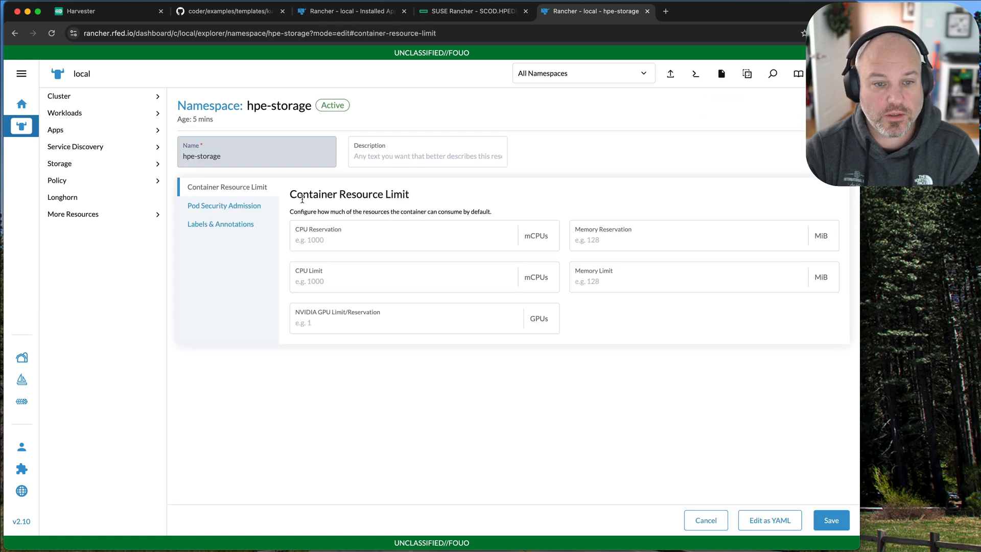
click(215, 205)
click(296, 242)
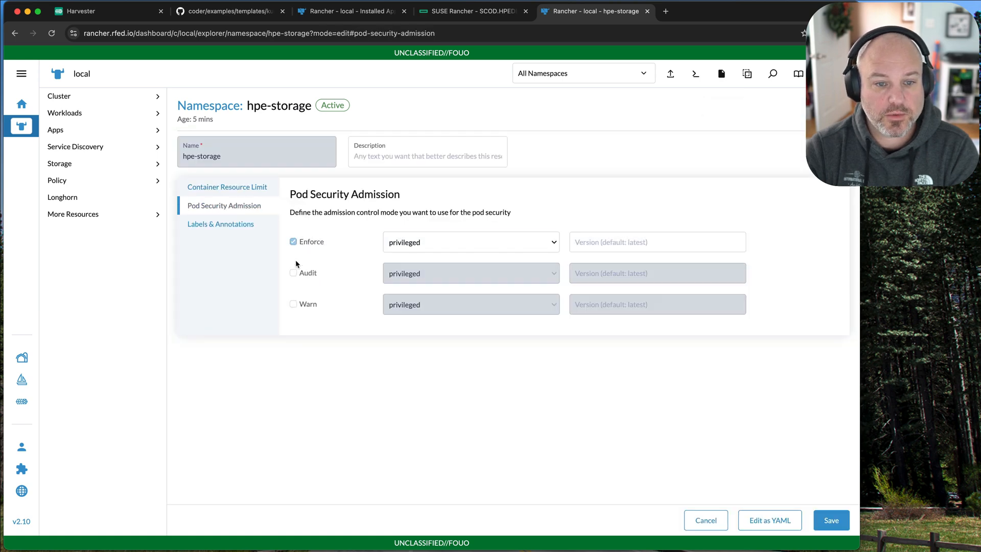
click(295, 273)
click(295, 304)
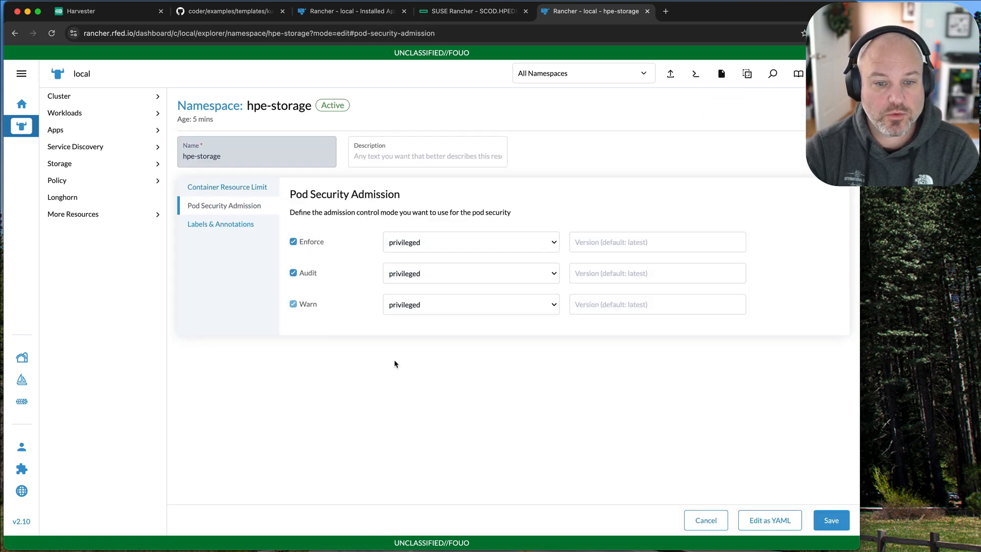
click(831, 521)
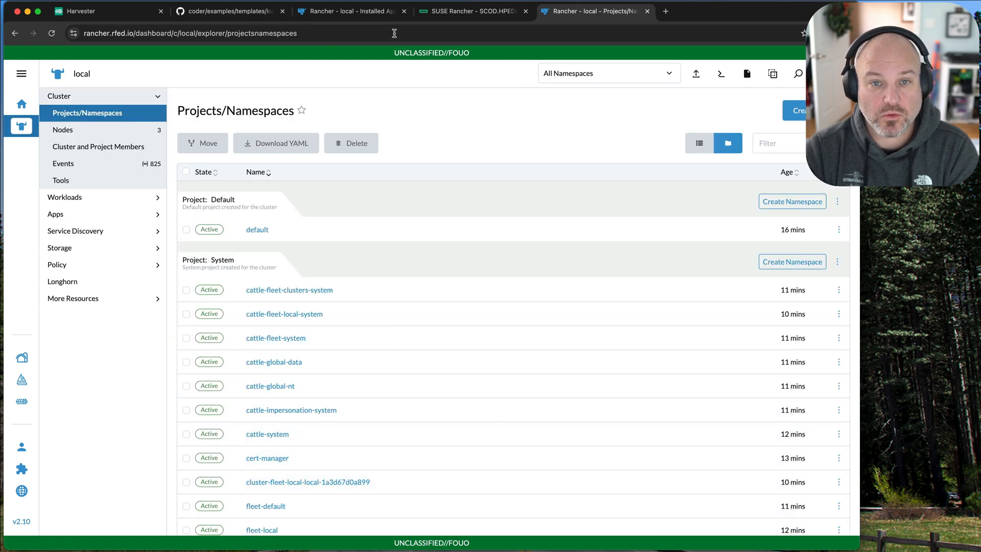
Return to the installed apps and try to upgrade hpe-csi-driver in hpe-storage, keeping version 2.5.1.
click(375, 14)
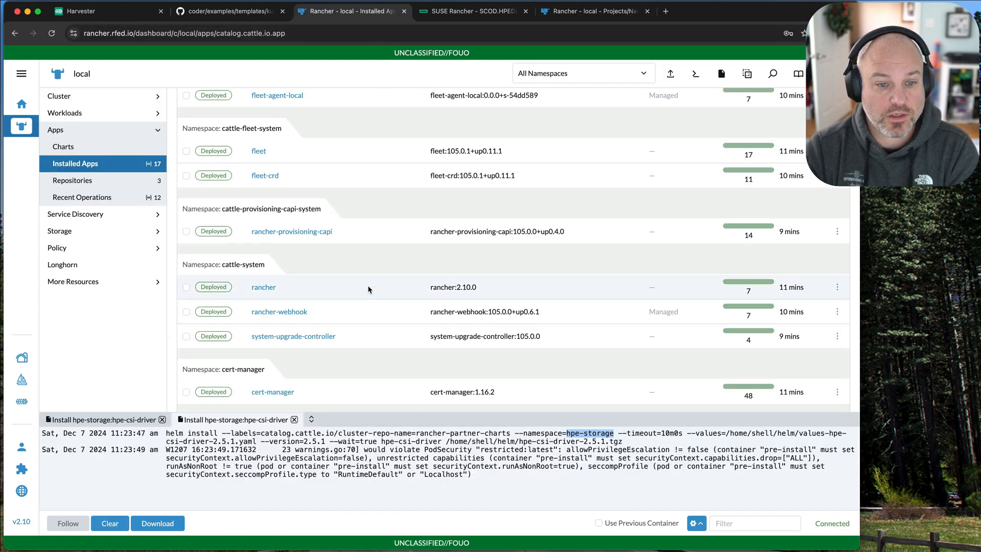
scroll(369, 289, up, 3)
scroll(378, 287, down, 4)
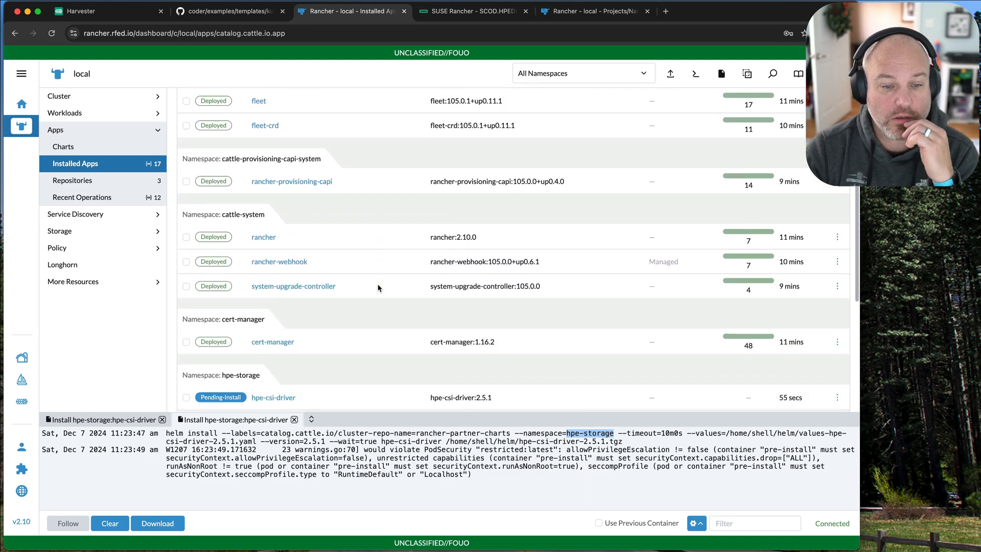
scroll(378, 287, down, 3)
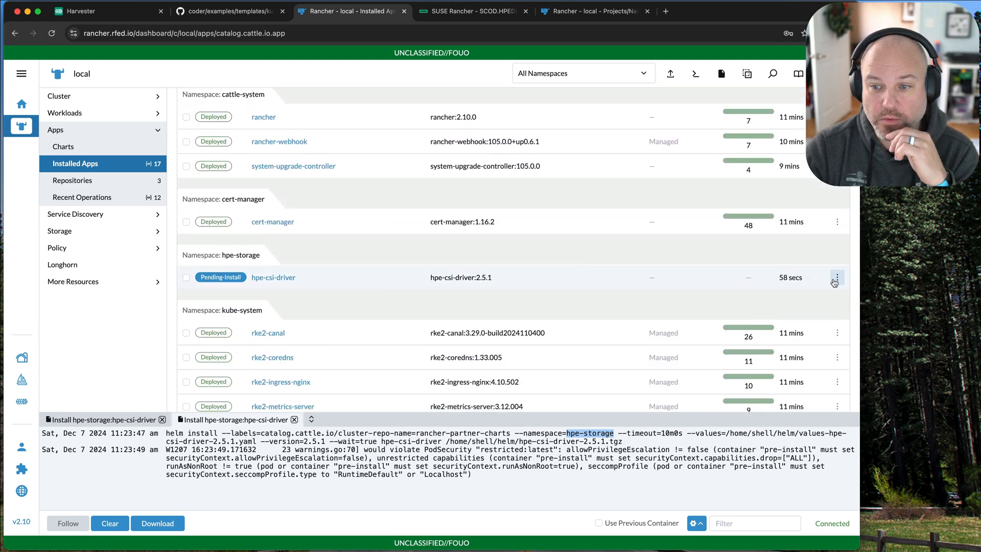
click(834, 278)
click(813, 298)
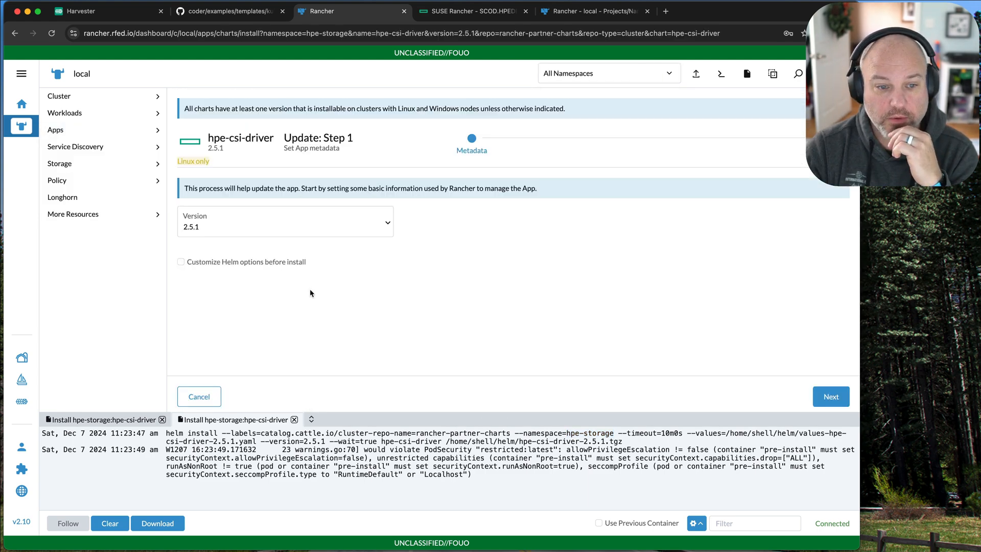
click(831, 397)
click(823, 396)
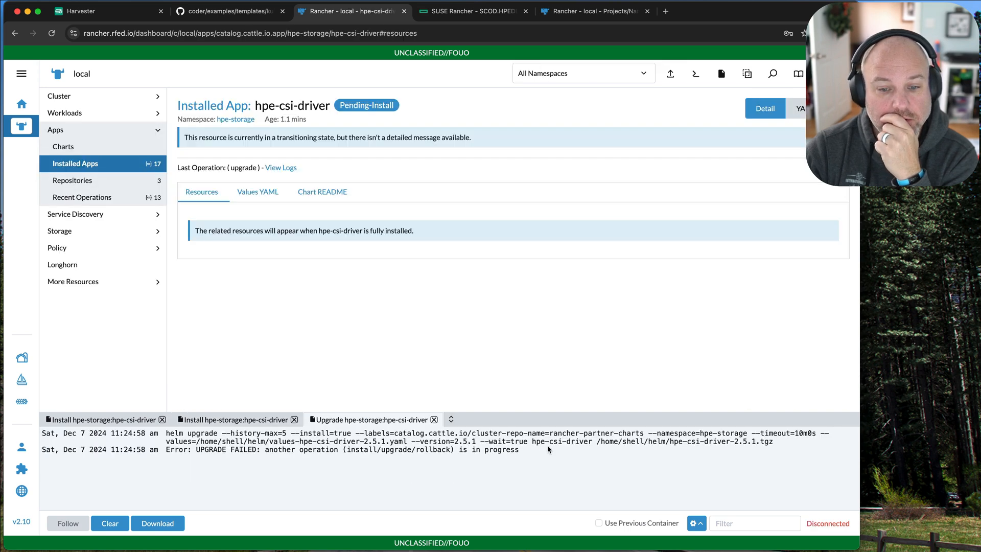
Examine the upgrade log, then find and select hpe-csi-driver among the installed apps to check its state and available actions.
drag(538, 450, 183, 431)
click(372, 369)
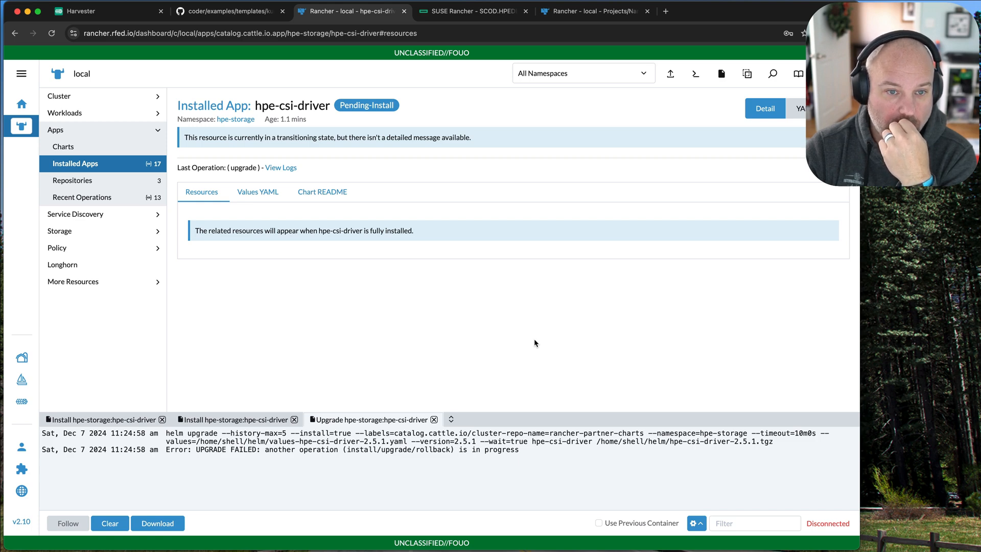
click(88, 164)
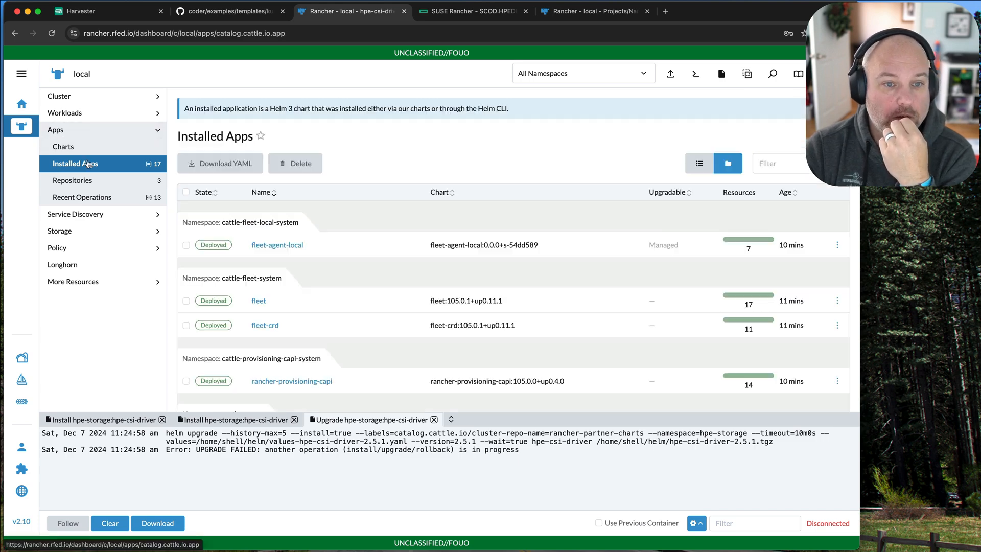
scroll(434, 266, down, 10)
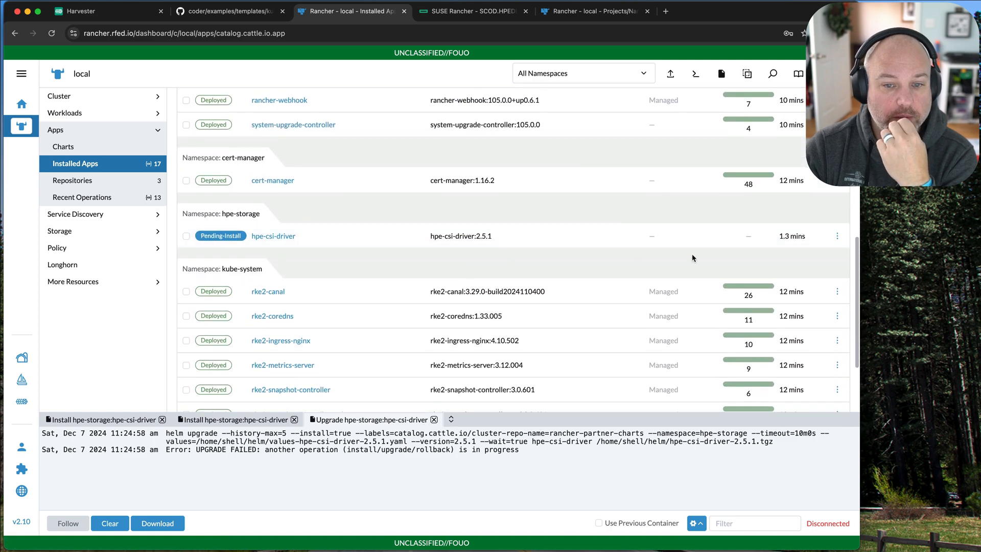
click(837, 235)
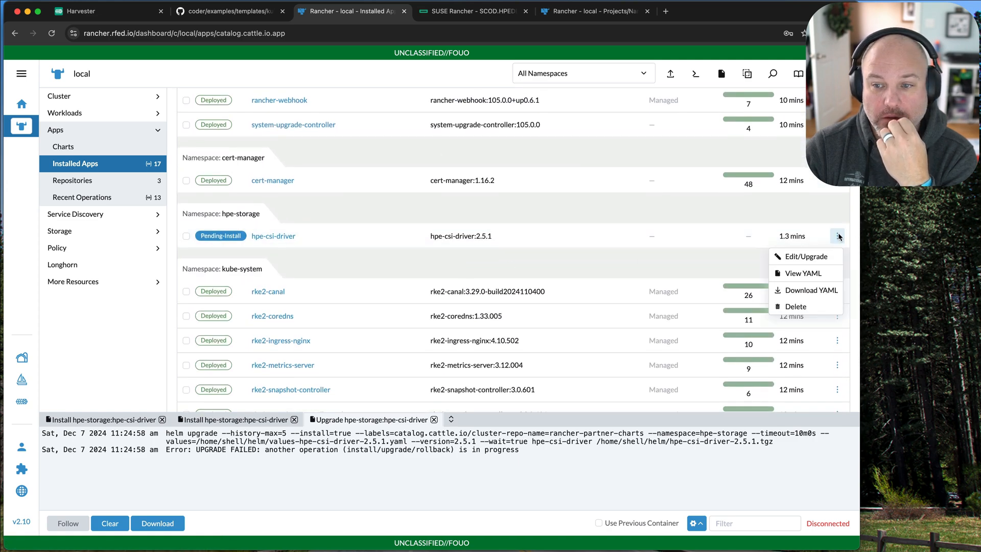
click(186, 236)
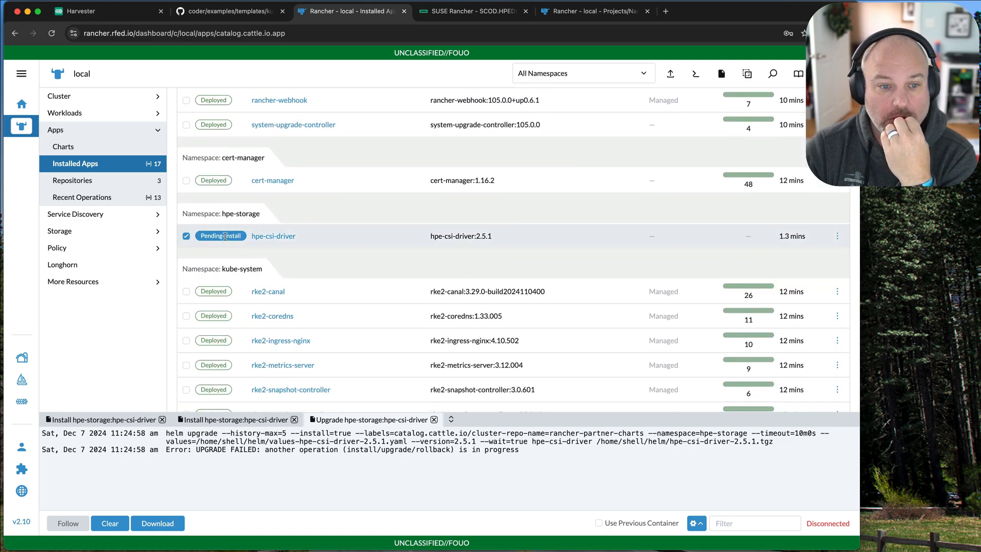
Close the upgrade log and both installation logs, and open the hpe-csi-driver app's details.
click(434, 419)
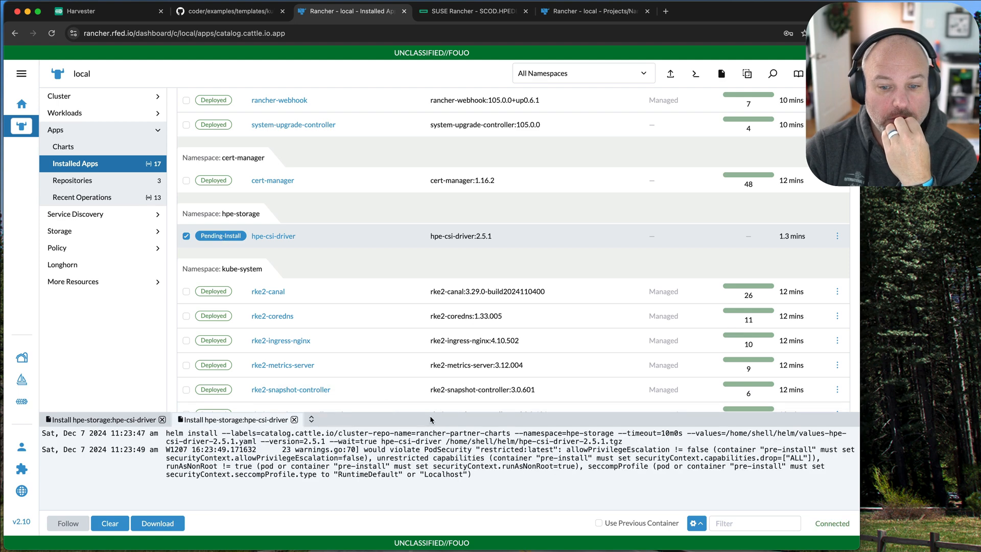
click(273, 235)
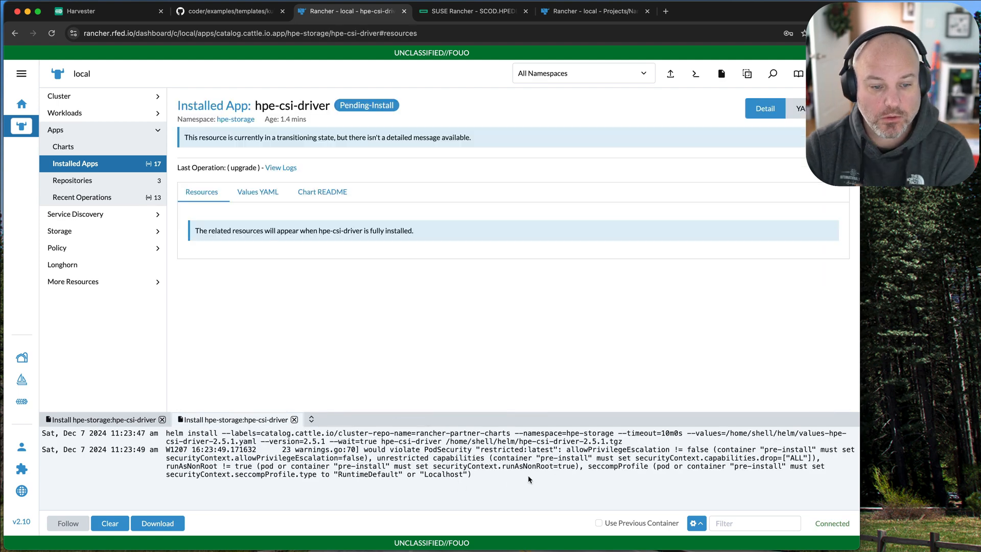
click(294, 420)
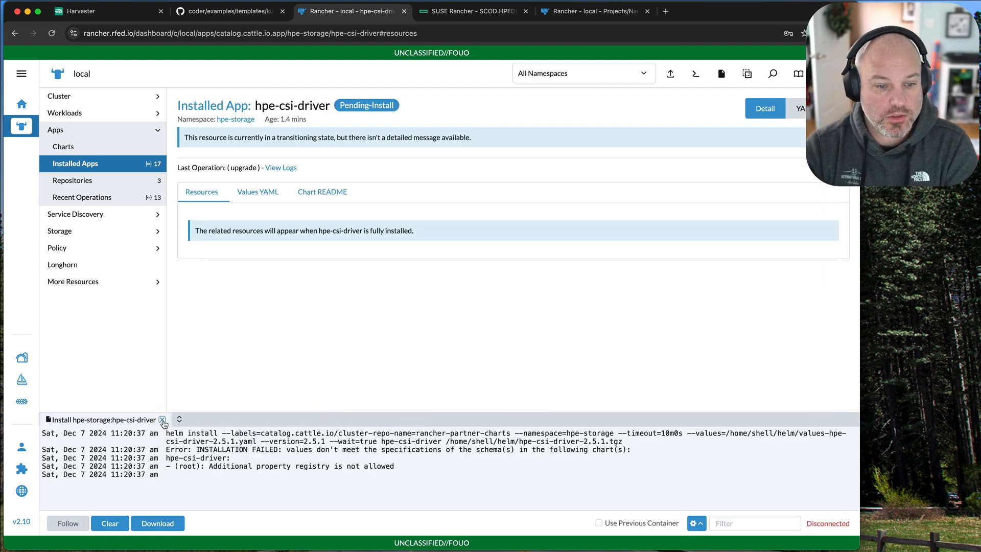
click(162, 420)
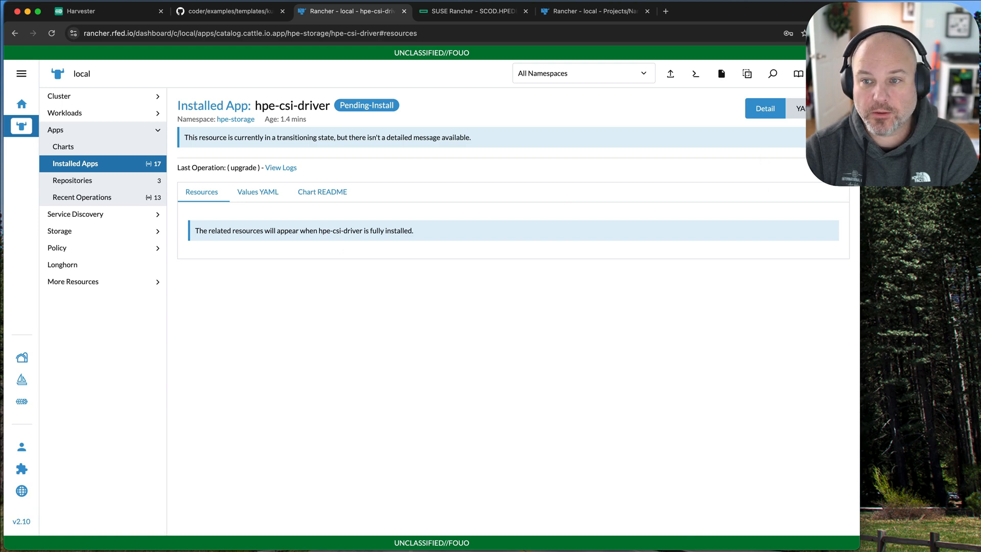
Delete the hpe-csi-driver installed app, close the uninstall log and check the remaining installed apps.
click(840, 109)
click(814, 181)
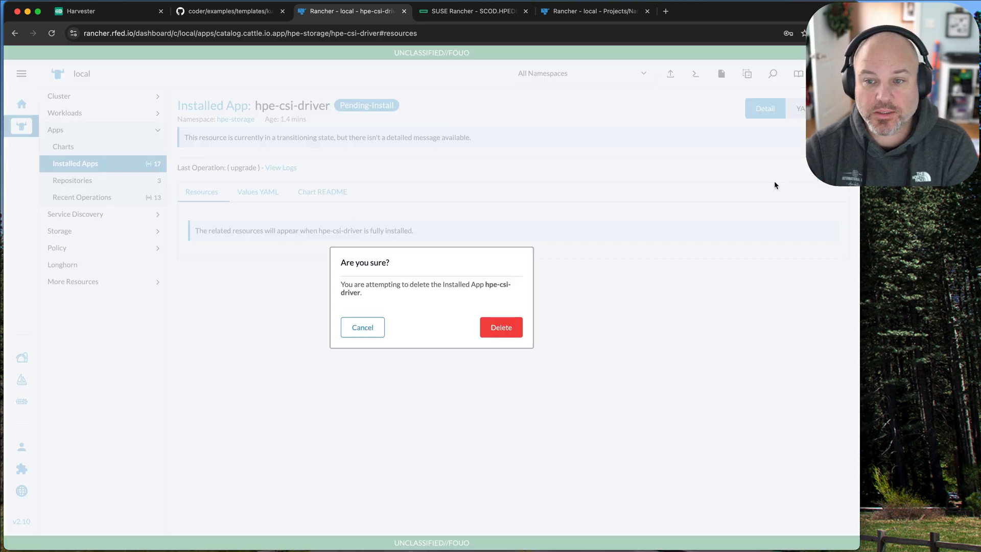
click(507, 327)
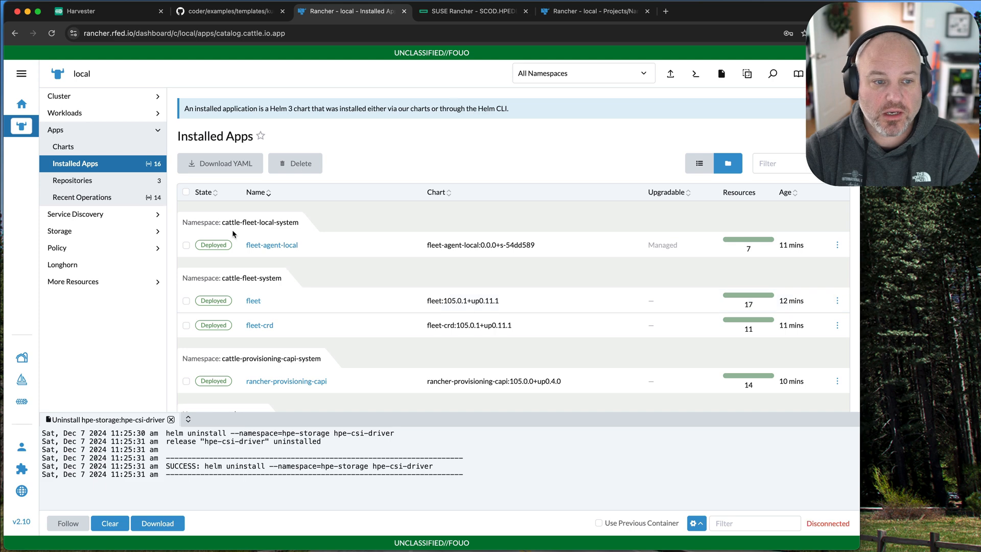
click(171, 420)
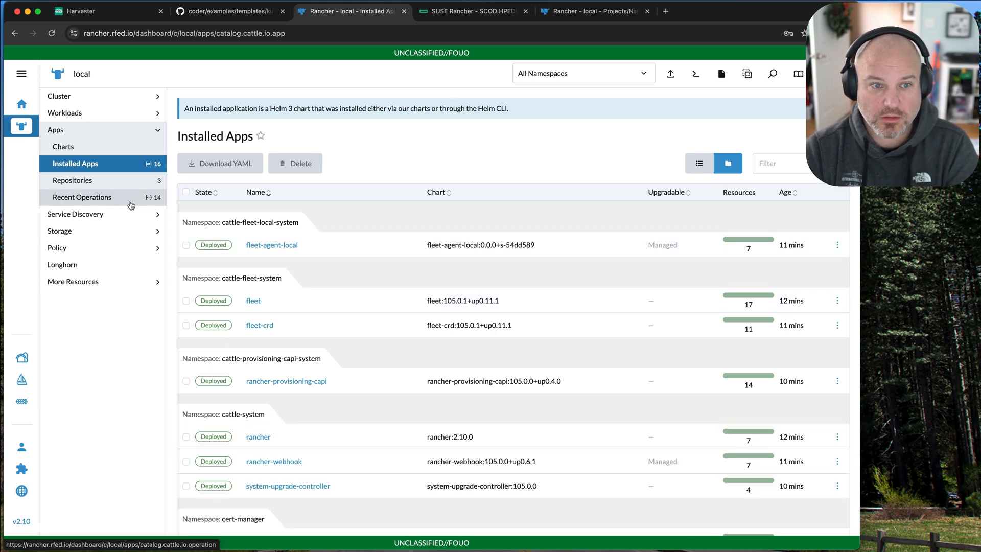
scroll(291, 301, down, 6)
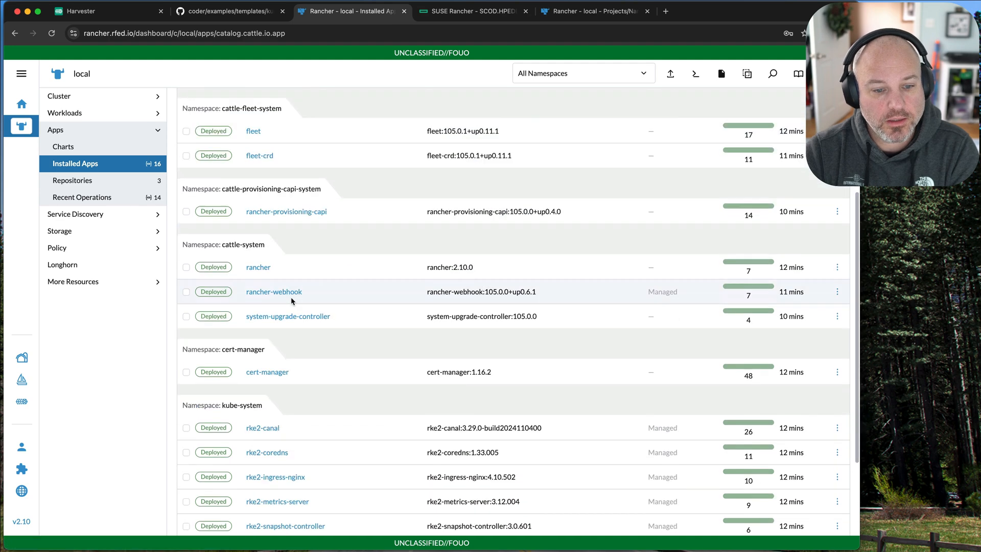
scroll(290, 296, up, 6)
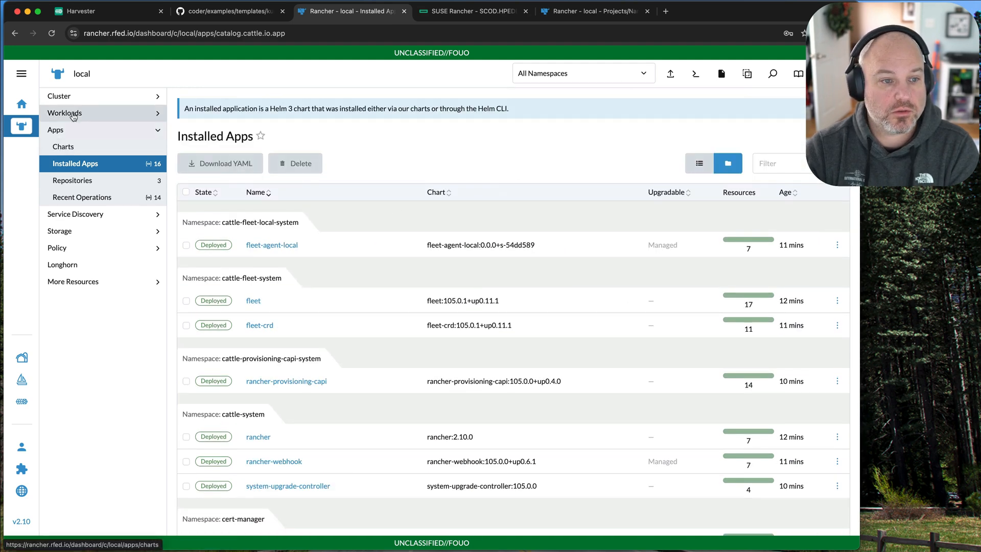
Check the cluster's projects and namespaces list for the hpe-storage namespace, then return to the workloads page.
click(97, 112)
click(605, 11)
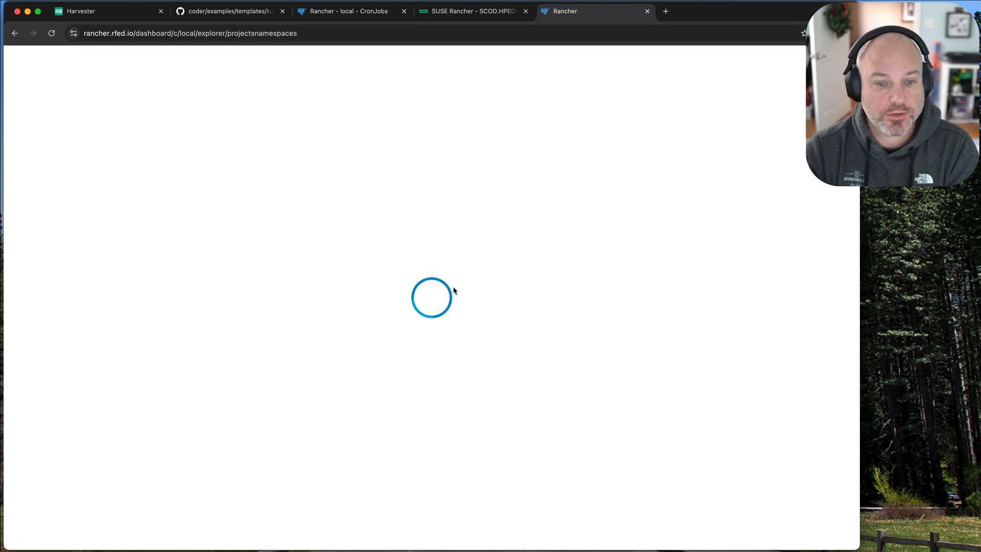
scroll(453, 290, down, 2)
scroll(453, 290, down, 5)
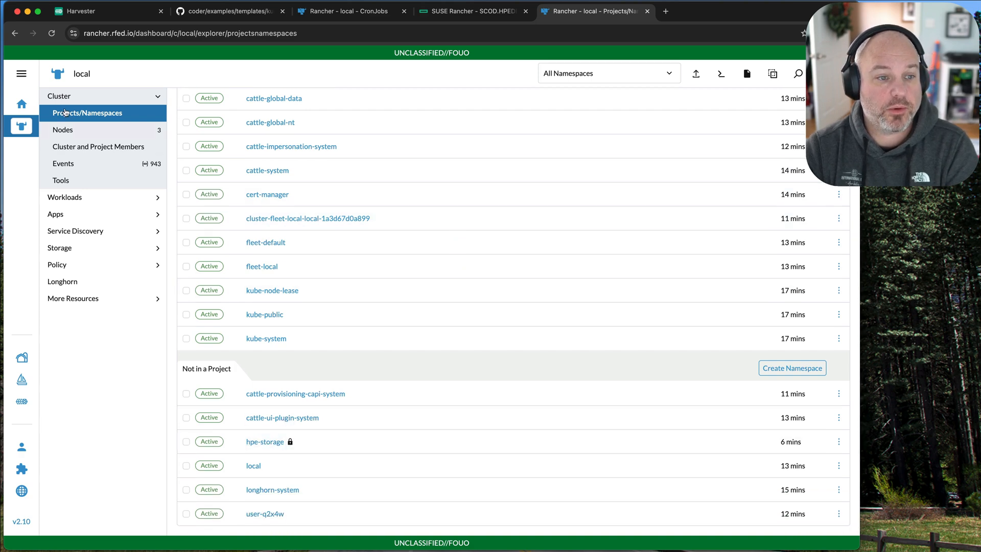
key(super+3)
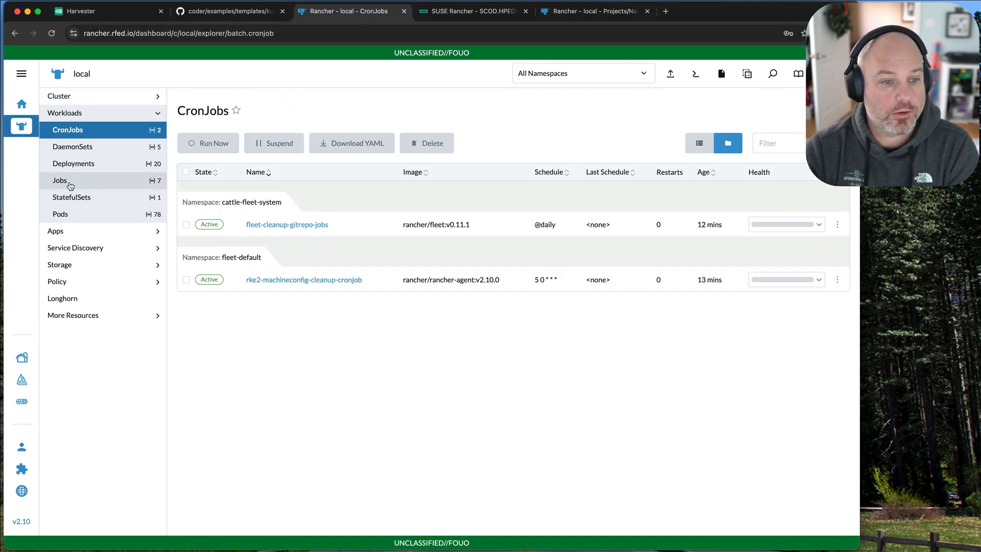
Filter the charts by "csi", open HPE CSI Driver for Kubernetes 2.5.1 and start its installation with no project assigned.
click(72, 232)
click(744, 342)
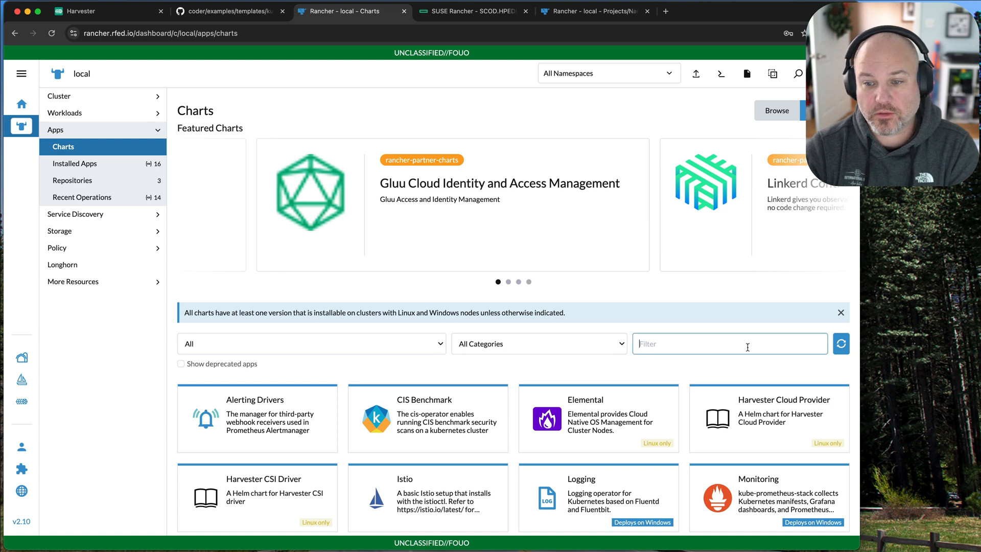
text(csi)
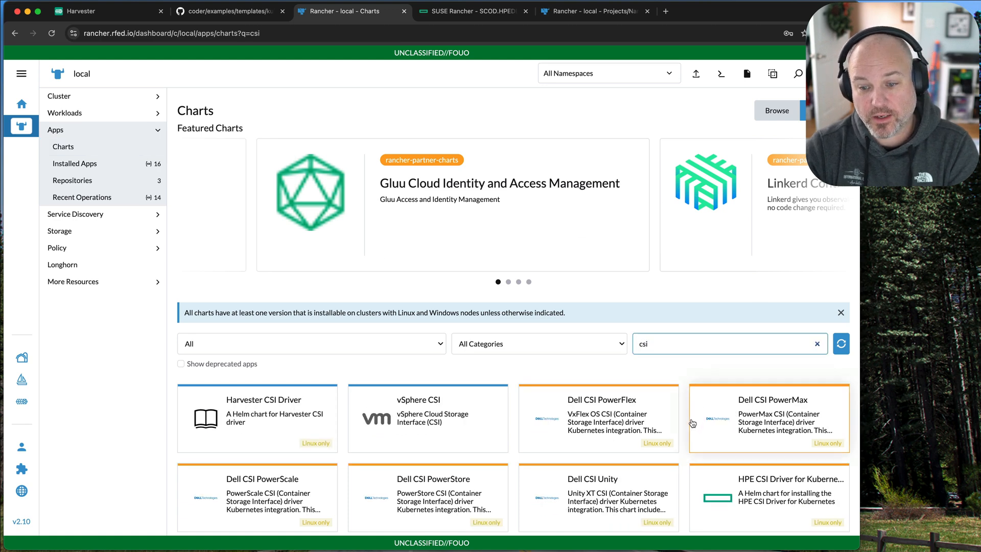
click(730, 493)
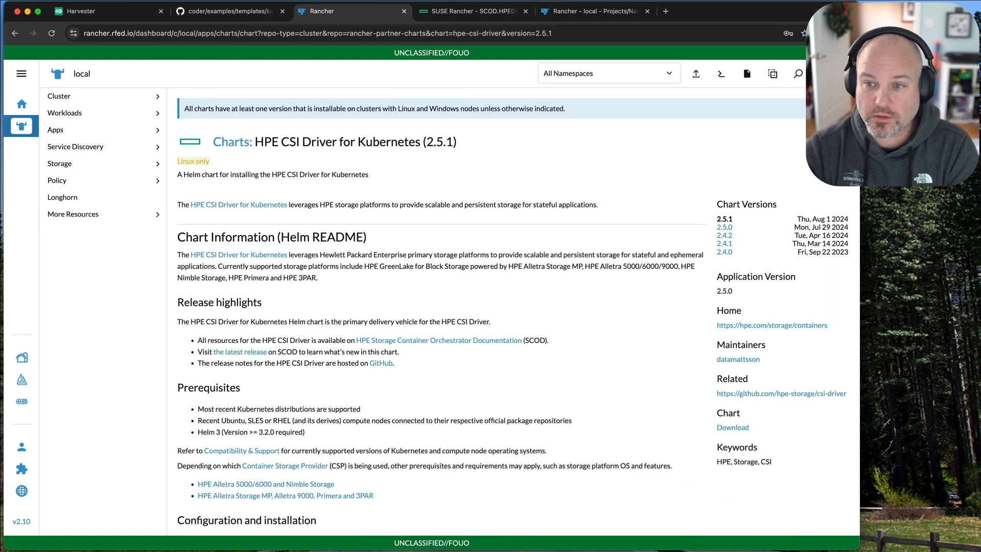
click(830, 142)
click(831, 520)
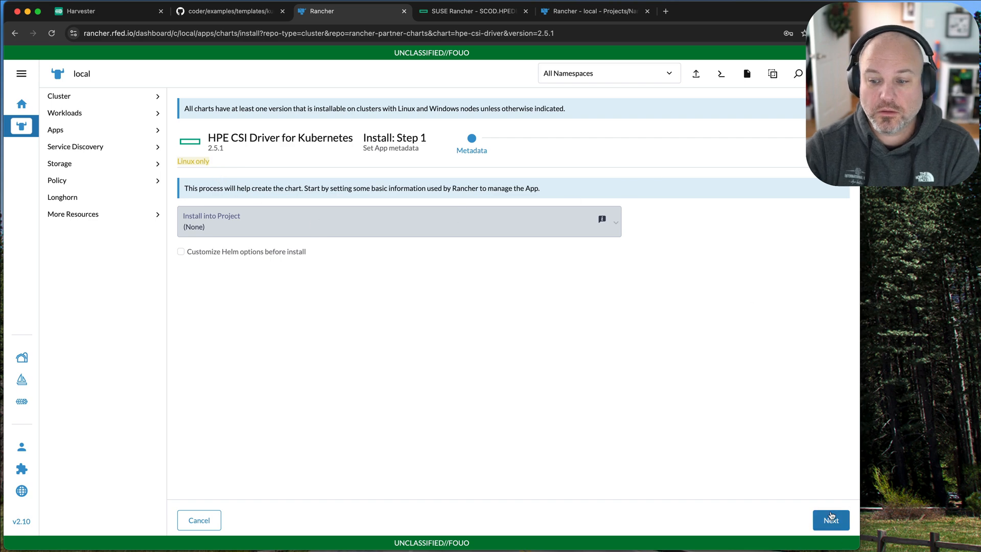
Remove the "registry: quay.io" line from the chart's values YAML and install the driver.
click(244, 224)
scroll(242, 426, down, 10)
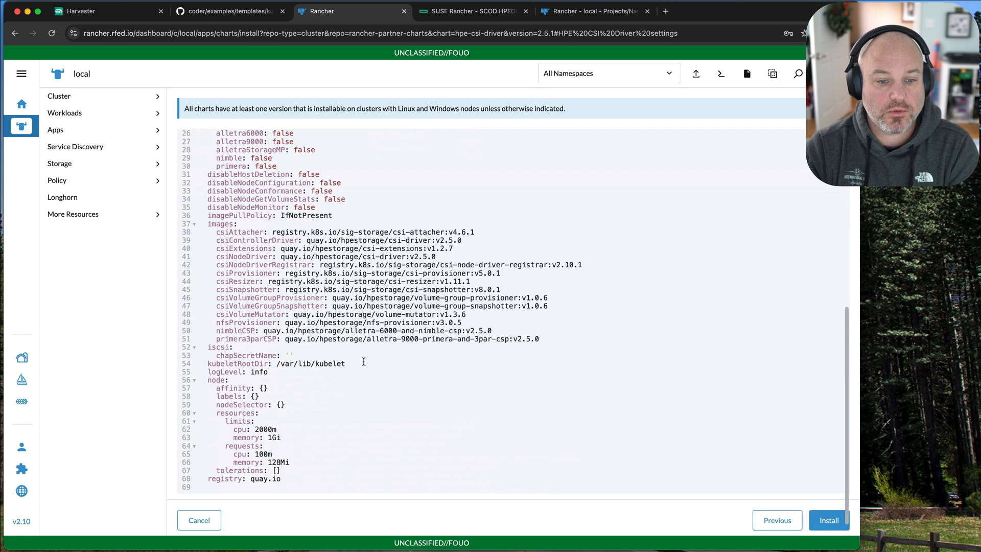
drag(286, 476, 164, 480)
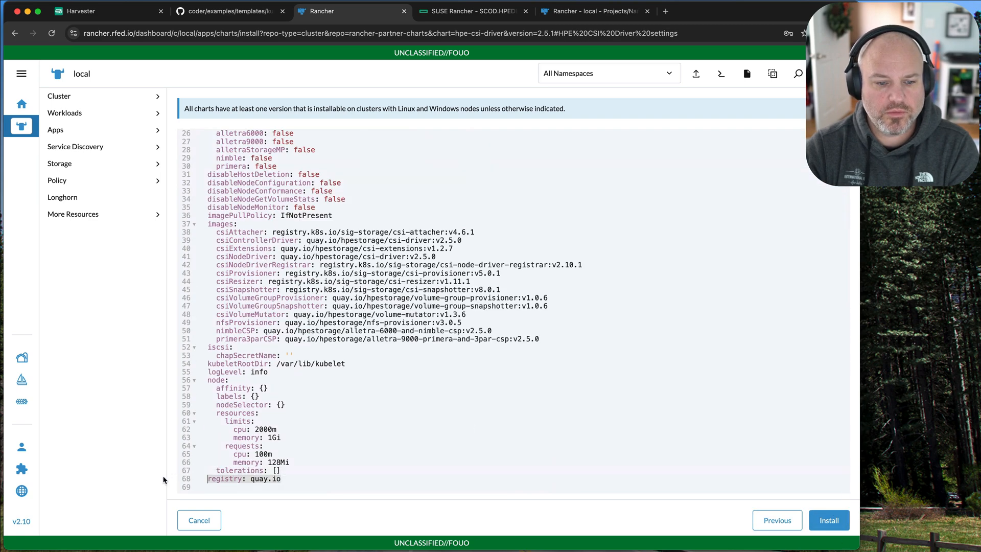
key(BackSpace)
key(BackSpace)
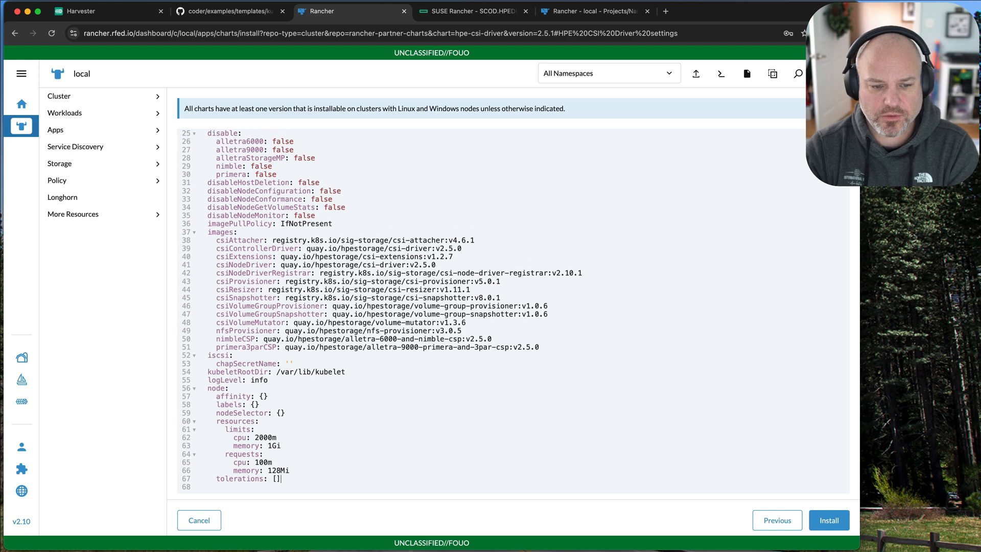
click(816, 525)
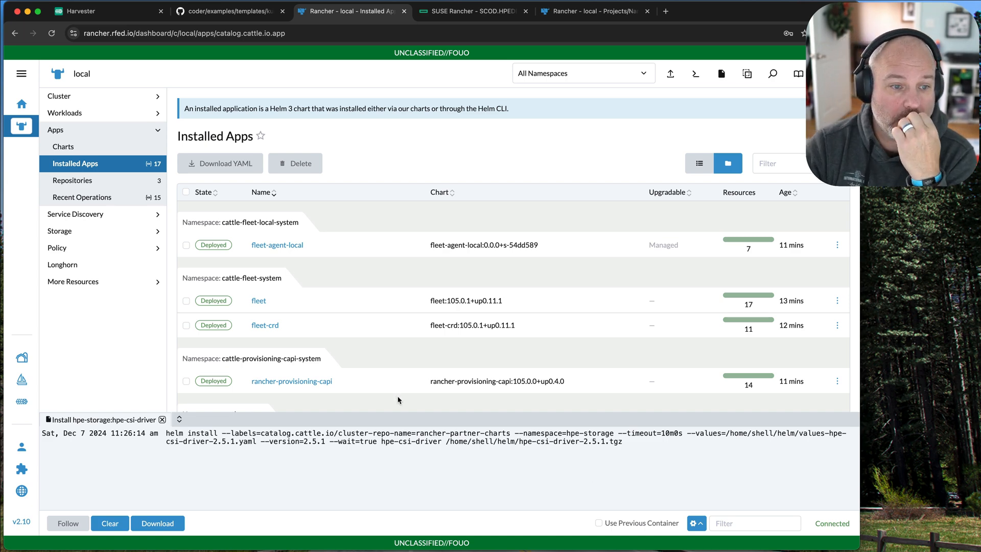
Open a kubectl shell from the local cluster's dashboard, enlarge it and list the pods in all namespaces.
click(593, 11)
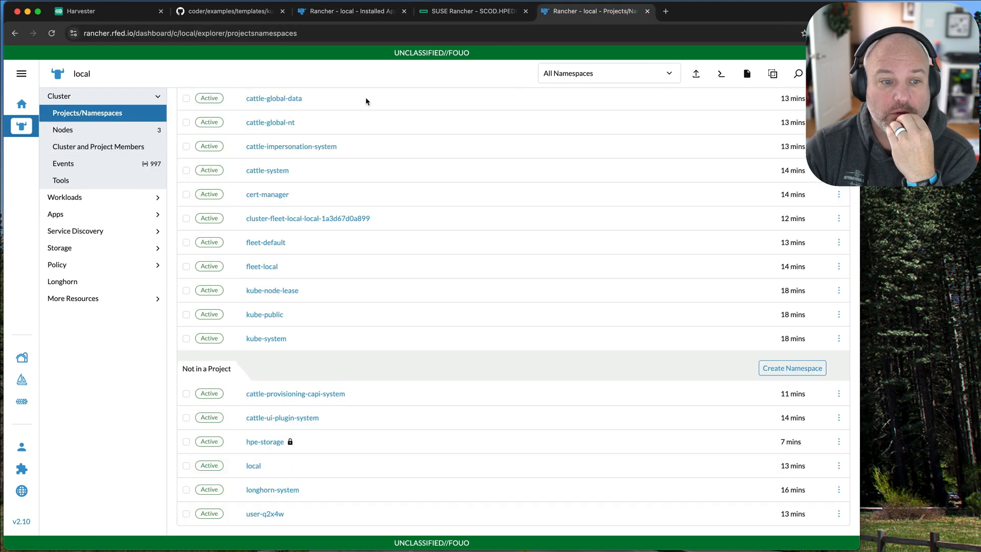
click(31, 127)
scroll(327, 389, down, 4)
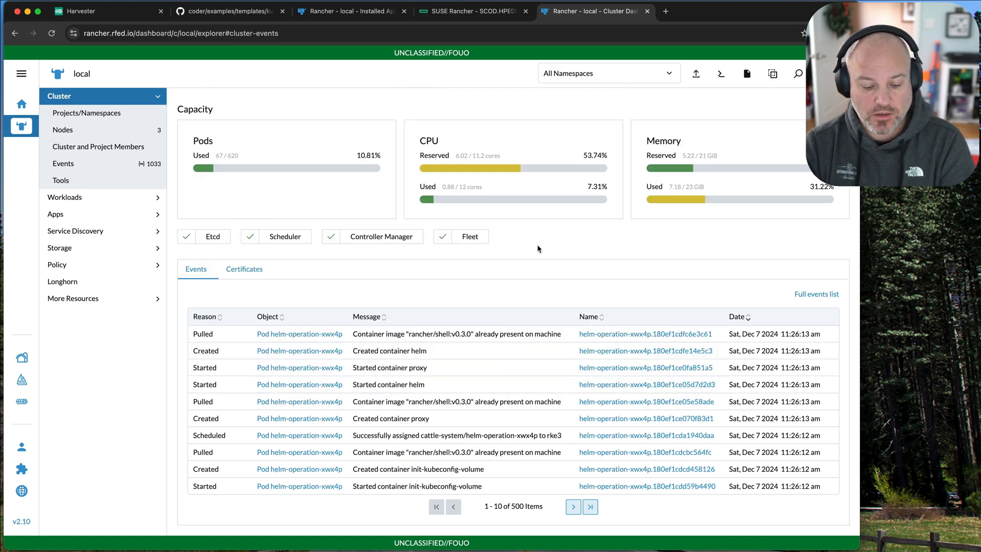
key(super+grave)
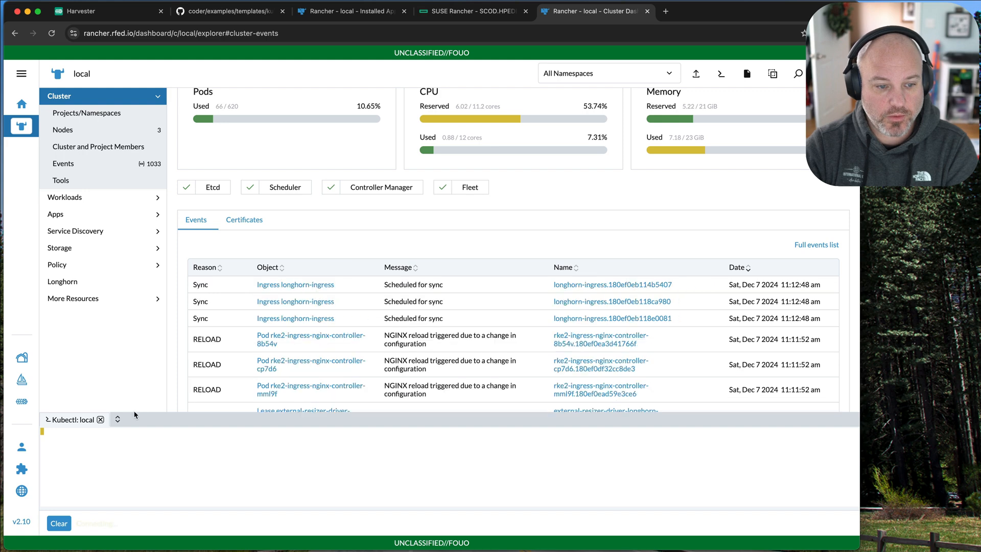
drag(123, 415, 142, 200)
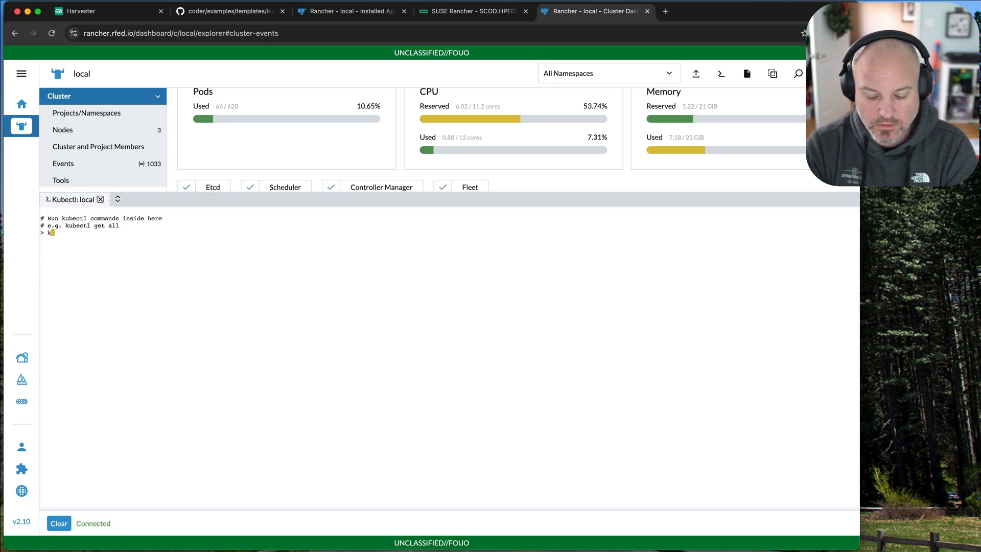
text(ubectl get p)
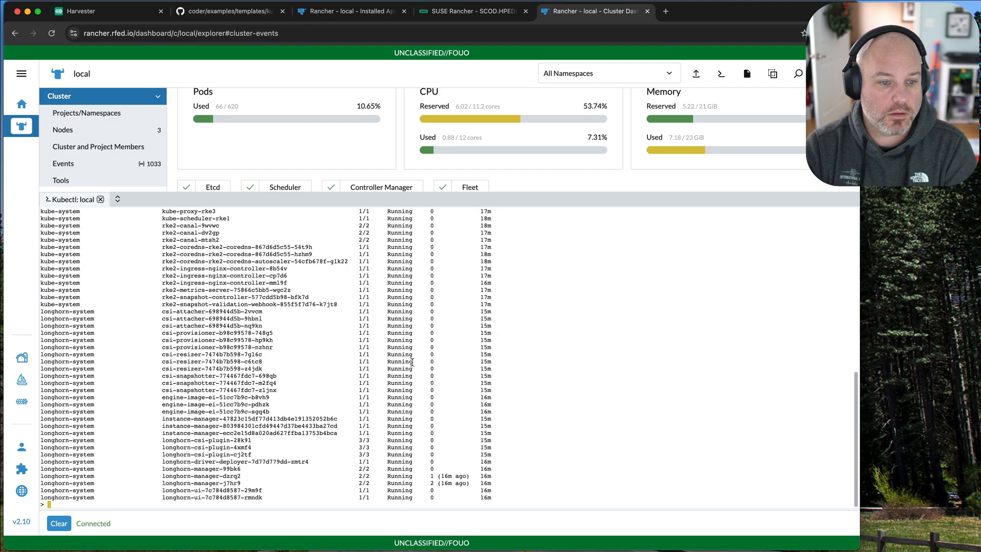
Find the hpe-storage pods in the output, copy the namespace name and run "kubectl get pod -nhpe-storage".
scroll(235, 368, up, 3)
scroll(235, 368, up, 5)
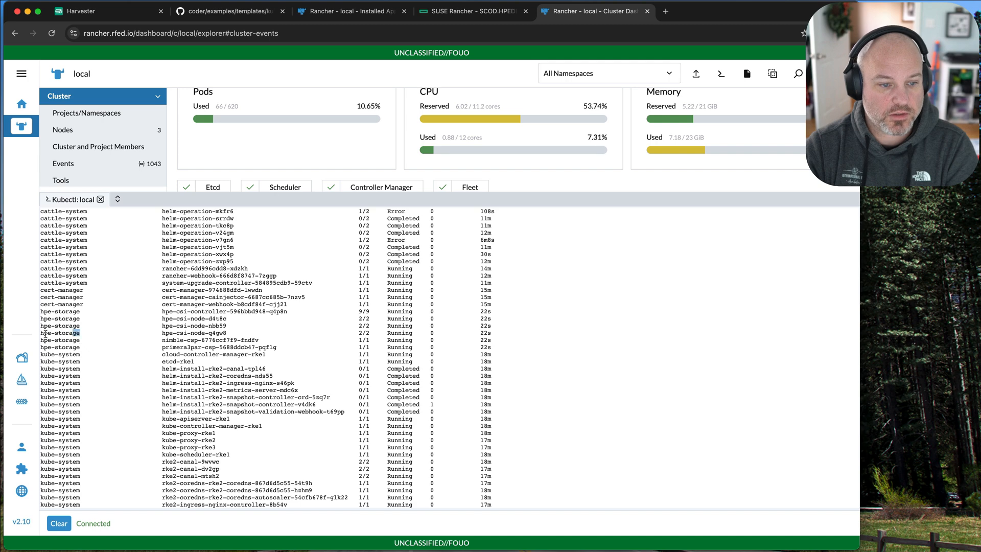
drag(45, 335, 43, 335)
scroll(224, 382, down, 8)
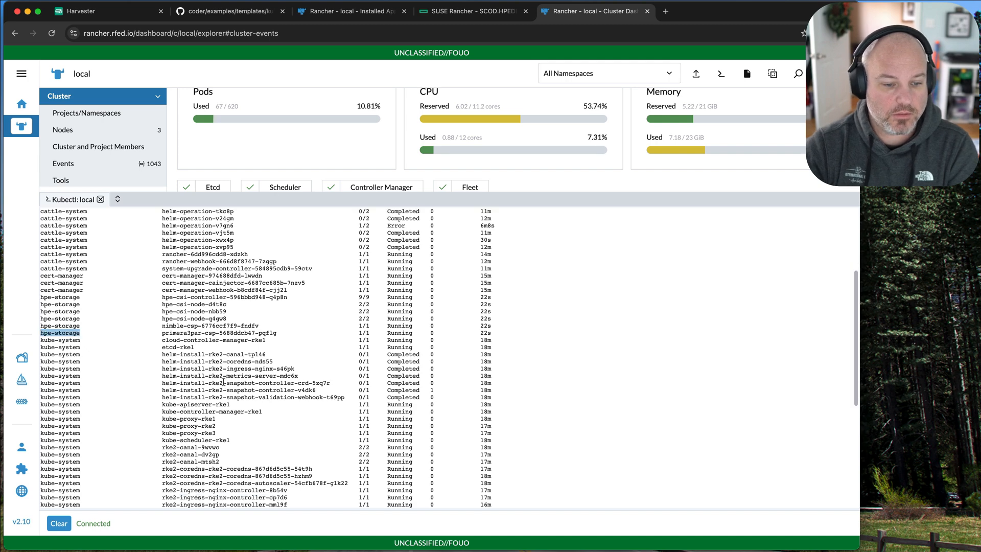
text(hpe-storage)
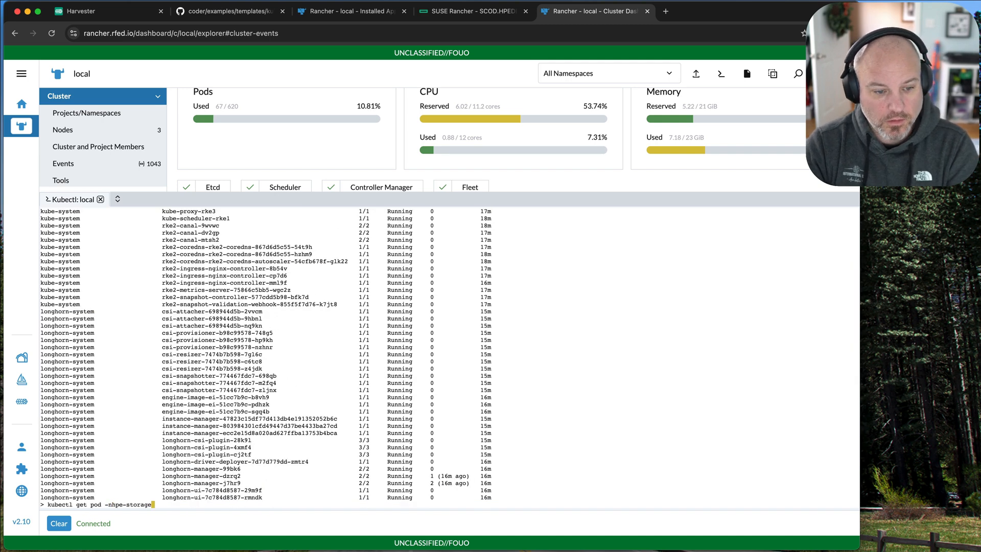
key(Return)
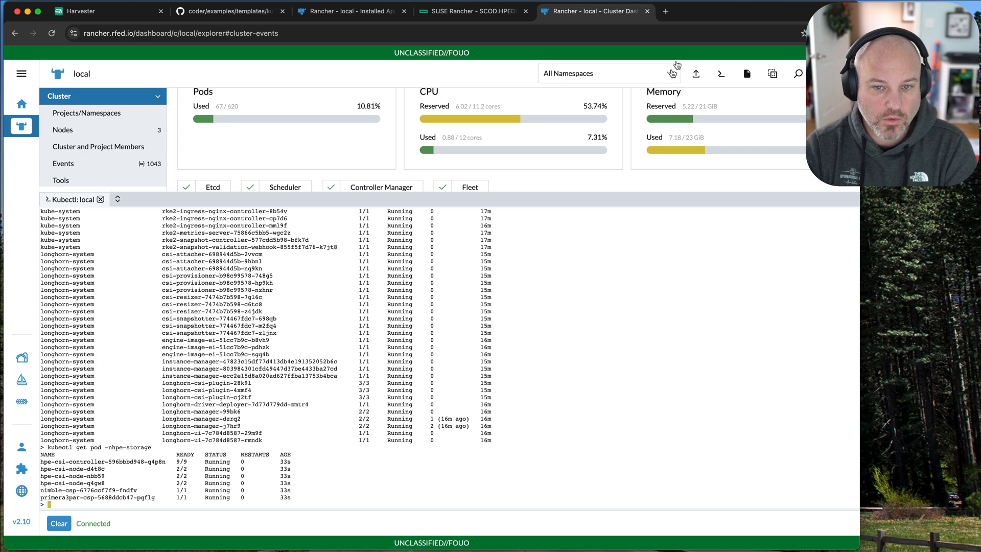
Return to the installed apps, close the hpe-csi-driver installation log and open the charts catalog.
click(317, 15)
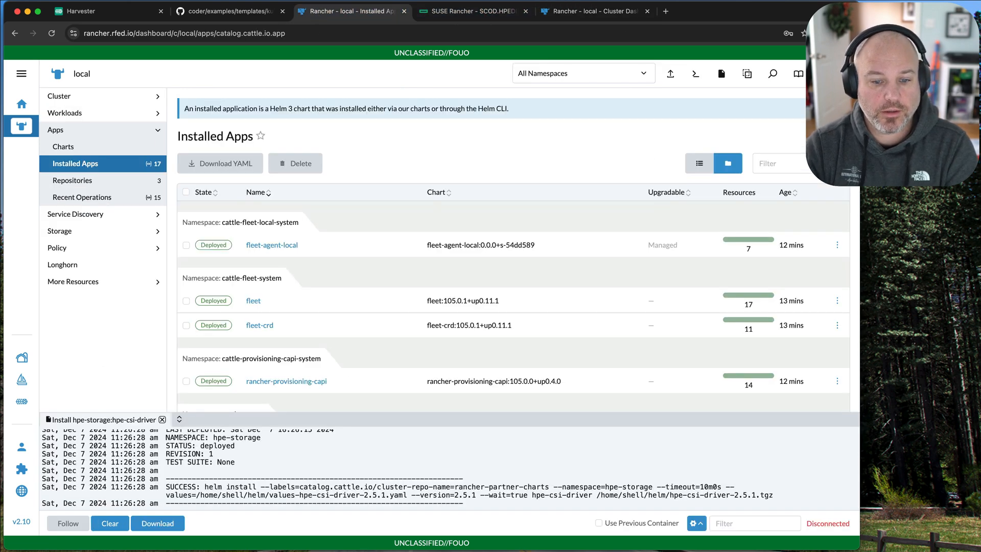
click(162, 419)
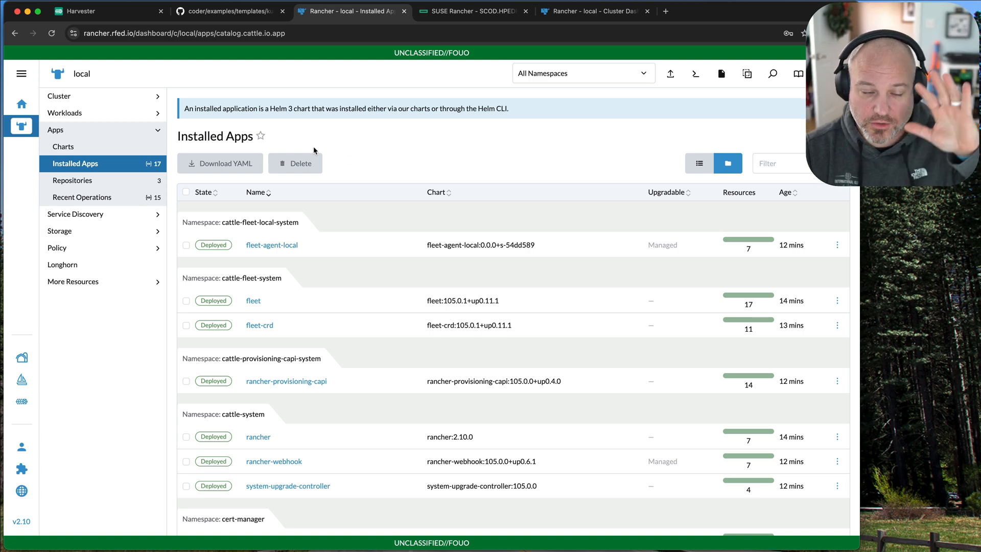
click(117, 149)
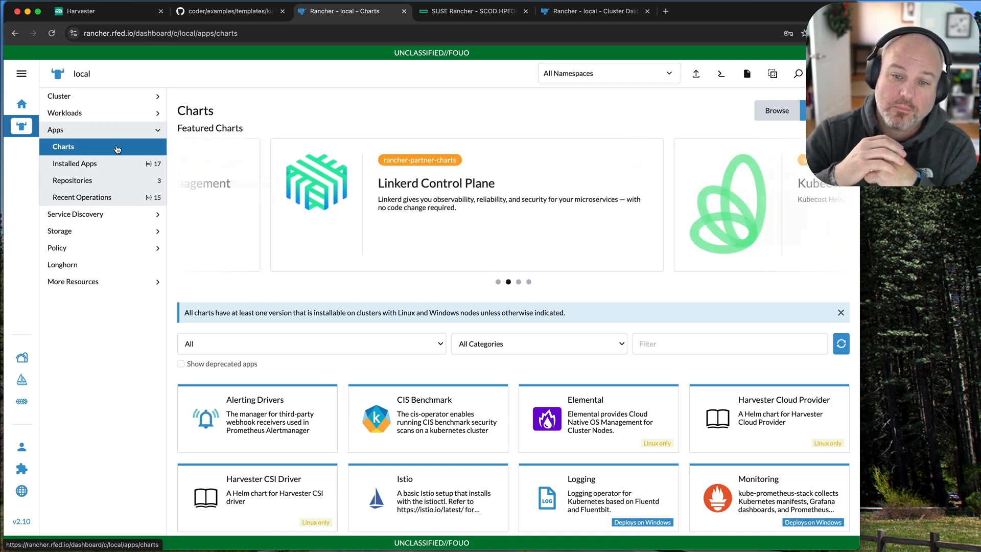
Open the HPE CSI Driver Deployment page in the SCOD documentation and examine the commands for pushing images to a private registry.
click(473, 11)
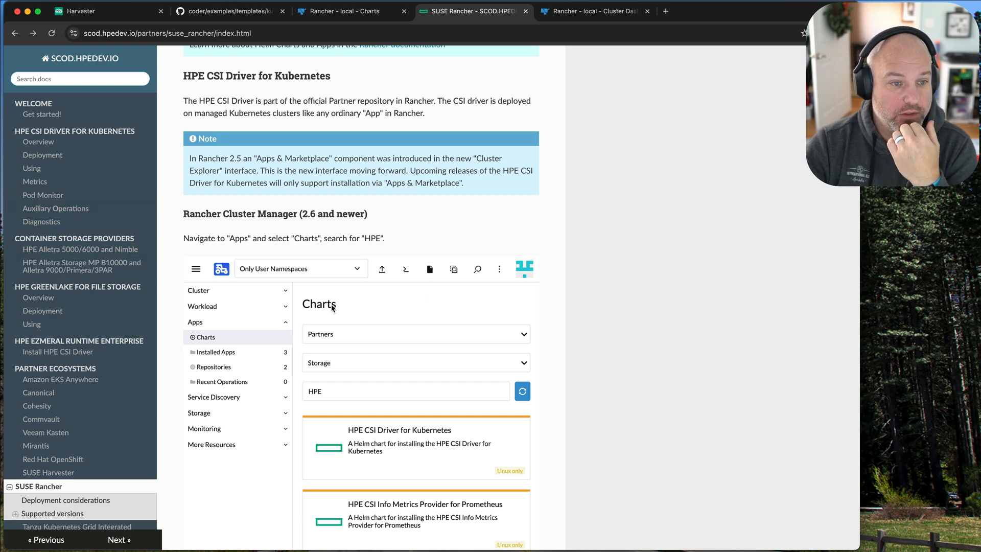
scroll(331, 308, up, 2)
click(131, 158)
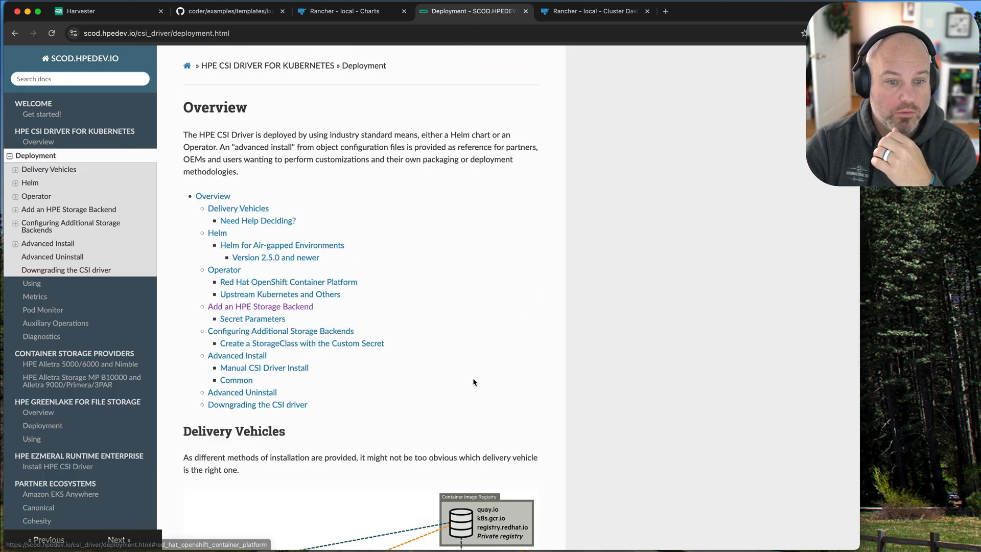
scroll(473, 378, down, 6)
scroll(473, 381, down, 15)
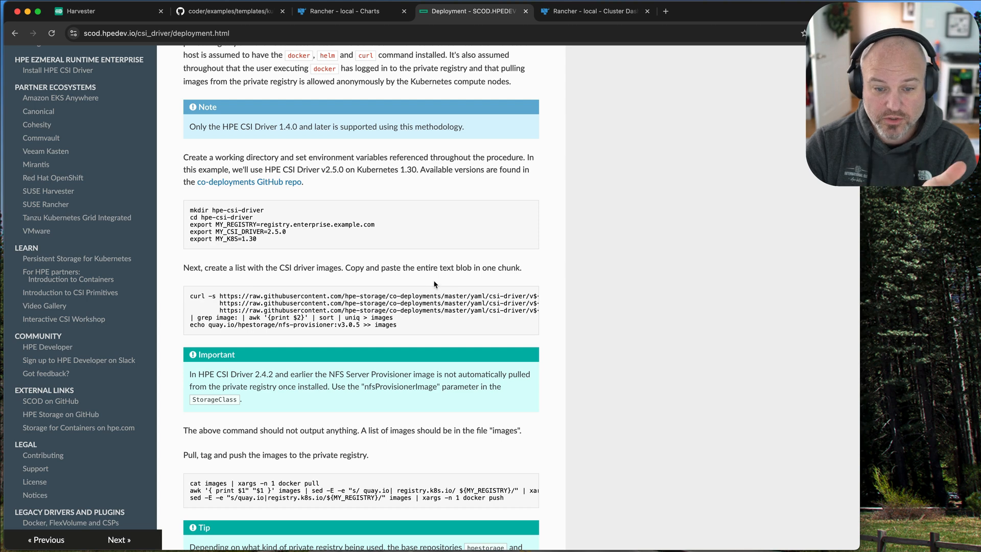
scroll(435, 284, down, 3)
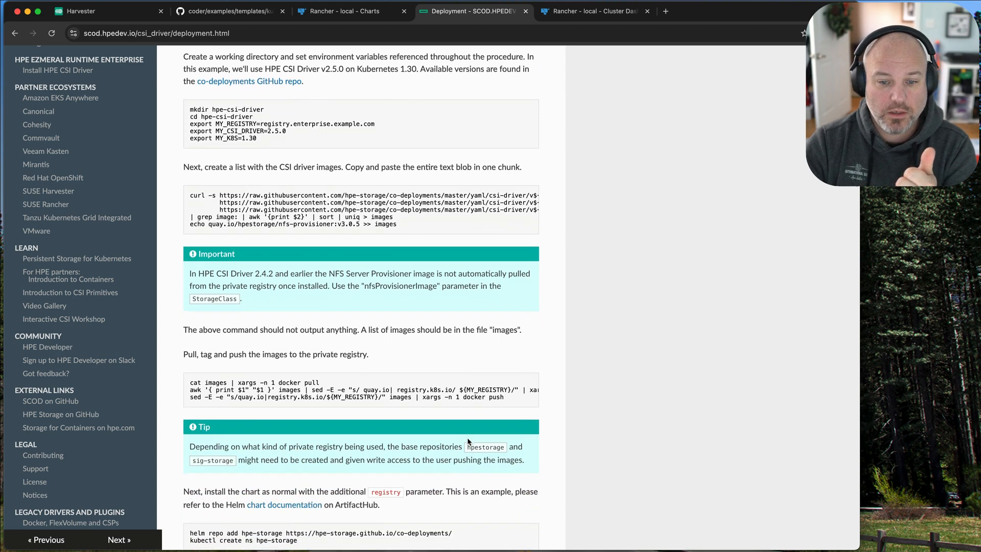
drag(323, 383, 489, 384)
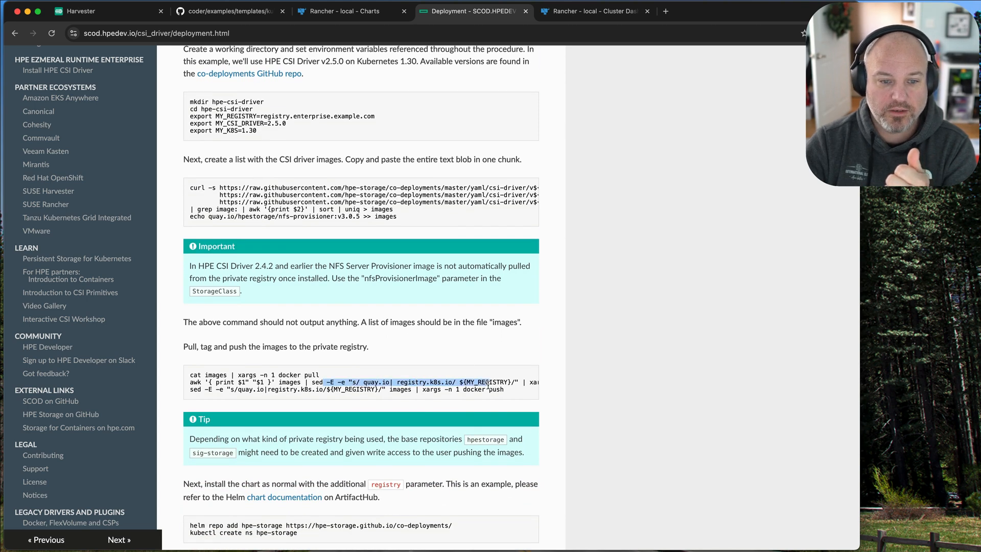